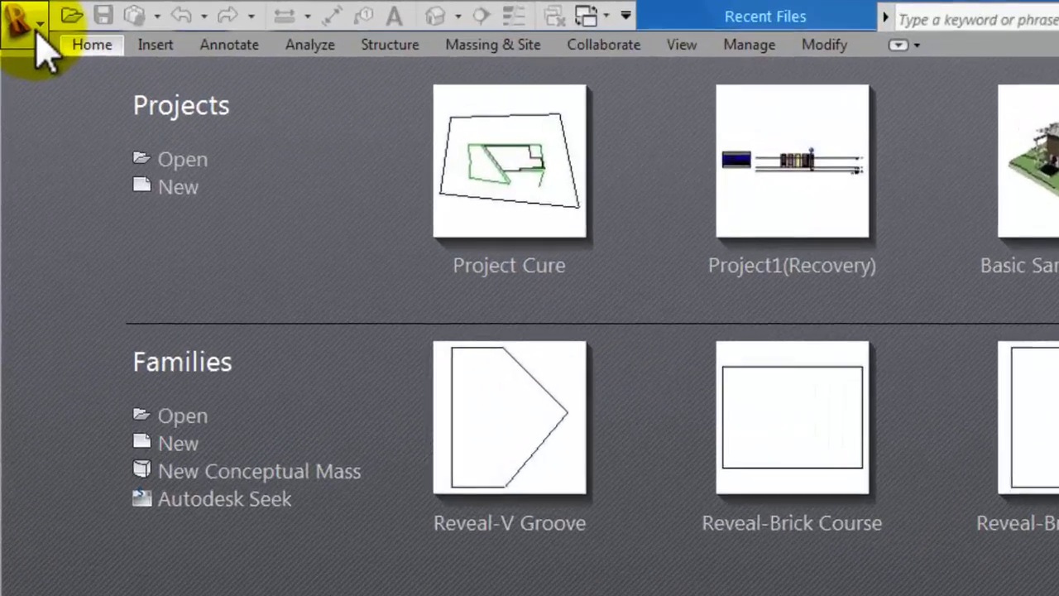
Start a new project and load Residential-Default.rte from the US Imperial templates as its template file
click(37, 34)
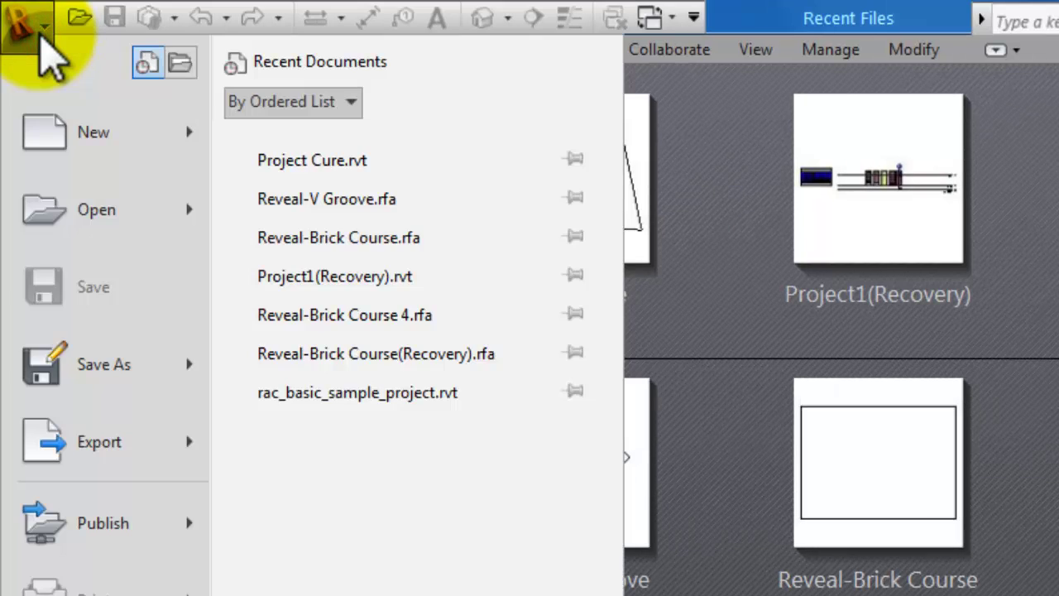
mouse_move(120, 145)
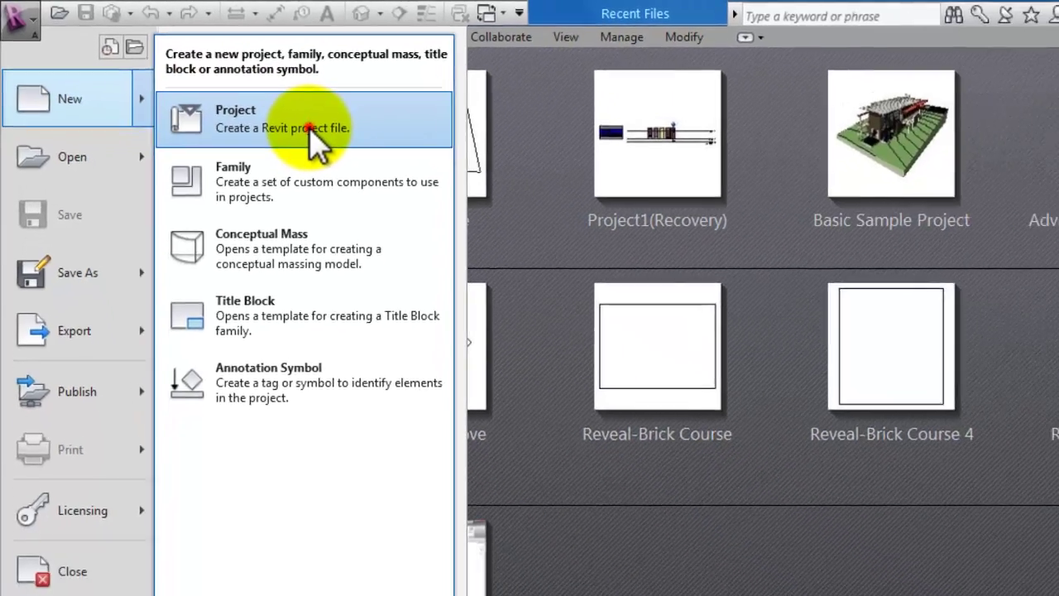
click(414, 169)
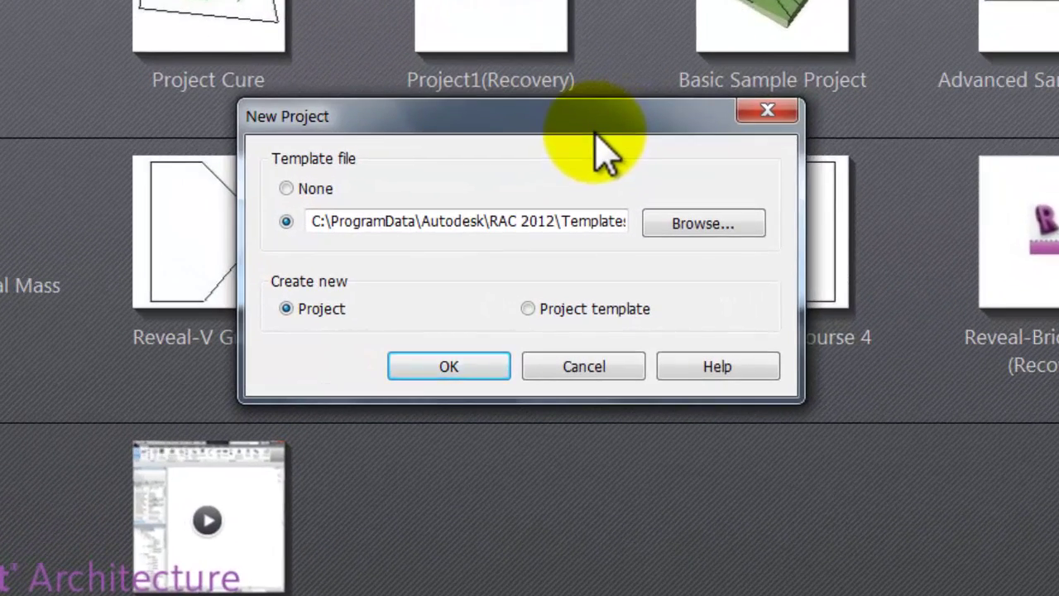
click(707, 221)
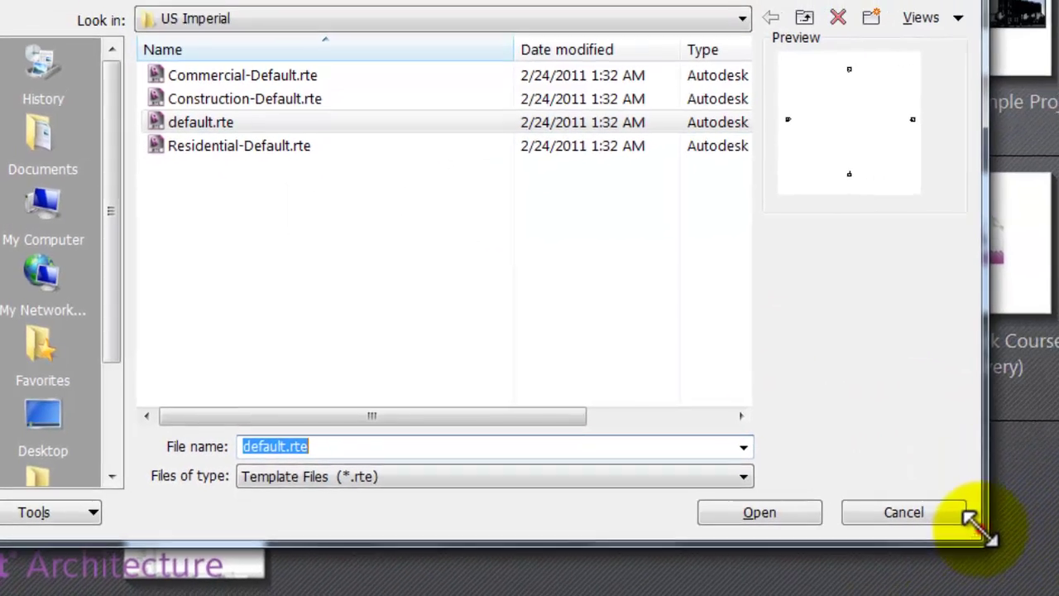
drag(1049, 544, 940, 523)
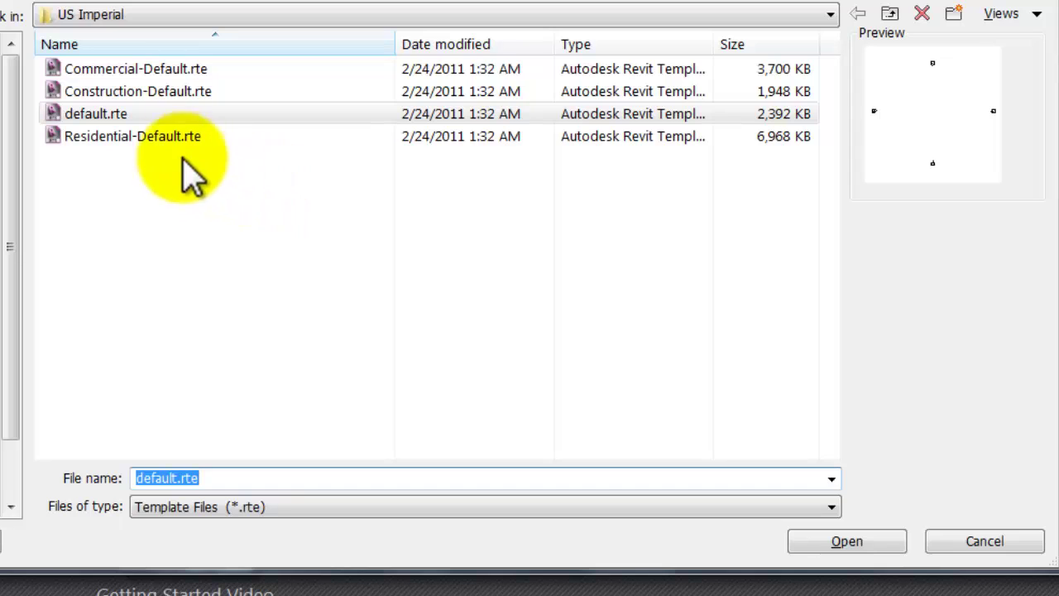
click(131, 137)
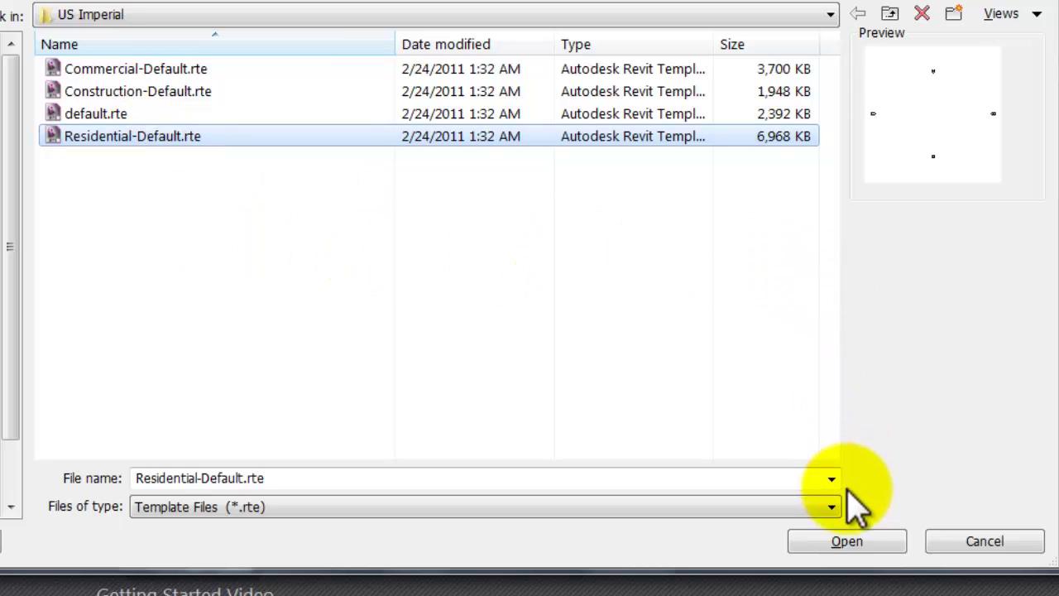
click(848, 543)
Check the template path through to its file name and create the new project
click(522, 248)
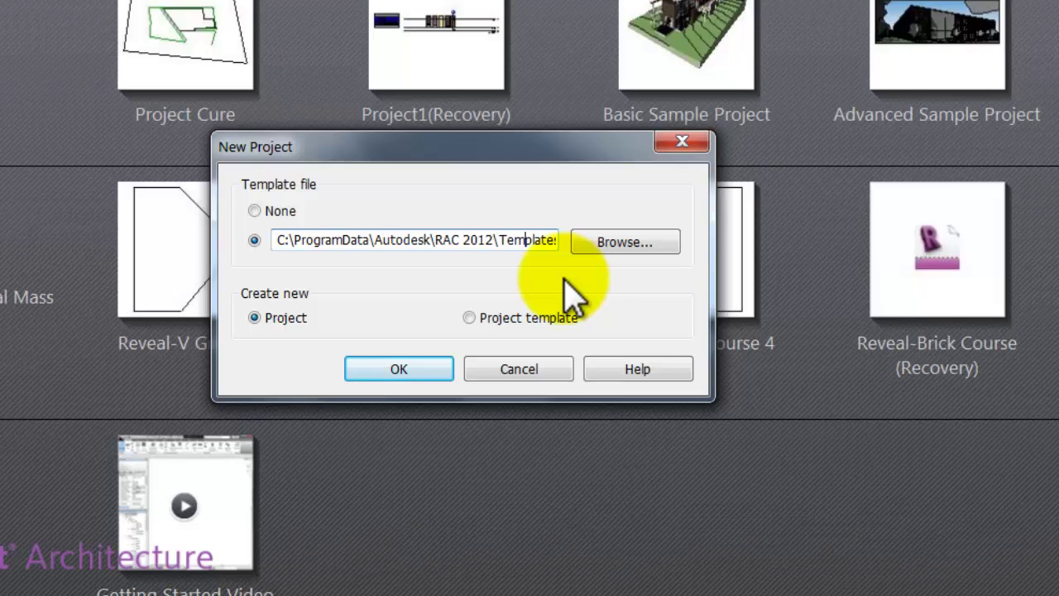
key(Right)
key(Right)
key(Right)
key(Right)
key(Right)
key(Right)
key(Right)
key(Right)
key(Right)
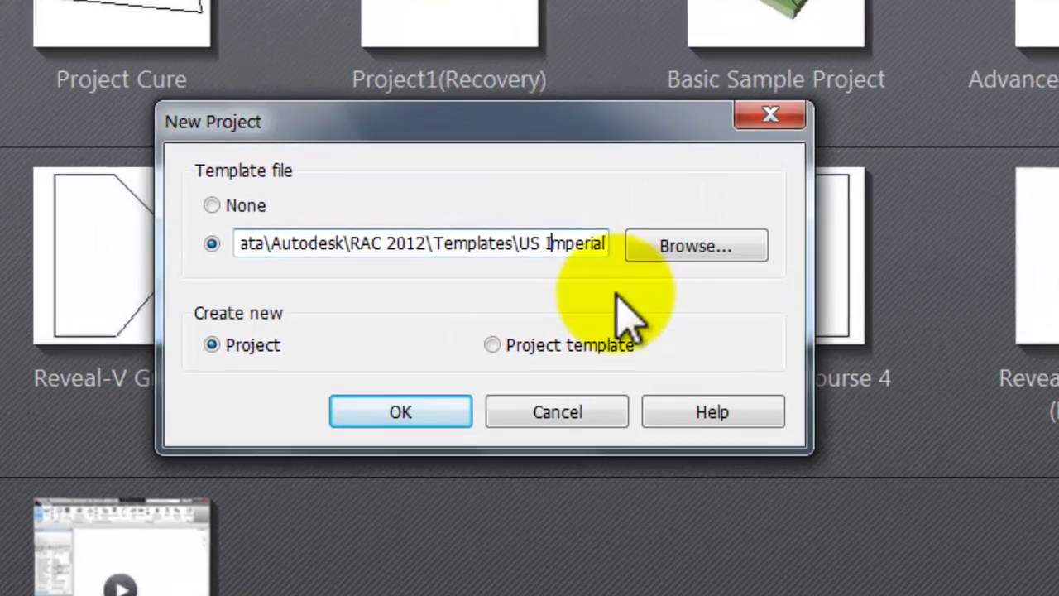
key(Right)
key(Right)
key(Right)
key(Right)
key(Right)
key(Right)
key(Right)
key(Right)
key(Right)
key(Right)
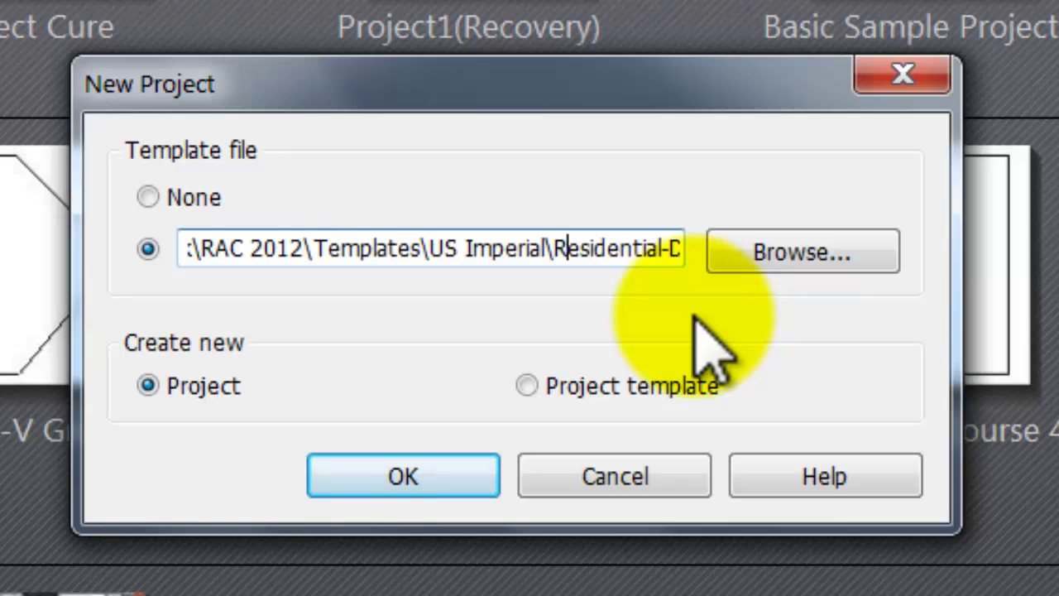
key(Right)
key(Right)
key(Right)
key(Right)
key(Right)
key(Right)
key(Right)
key(Right)
key(Right)
key(Right)
key(Right)
key(Right)
key(Right)
key(Right)
key(Right)
key(Right)
key(Right)
key(Right)
key(Right)
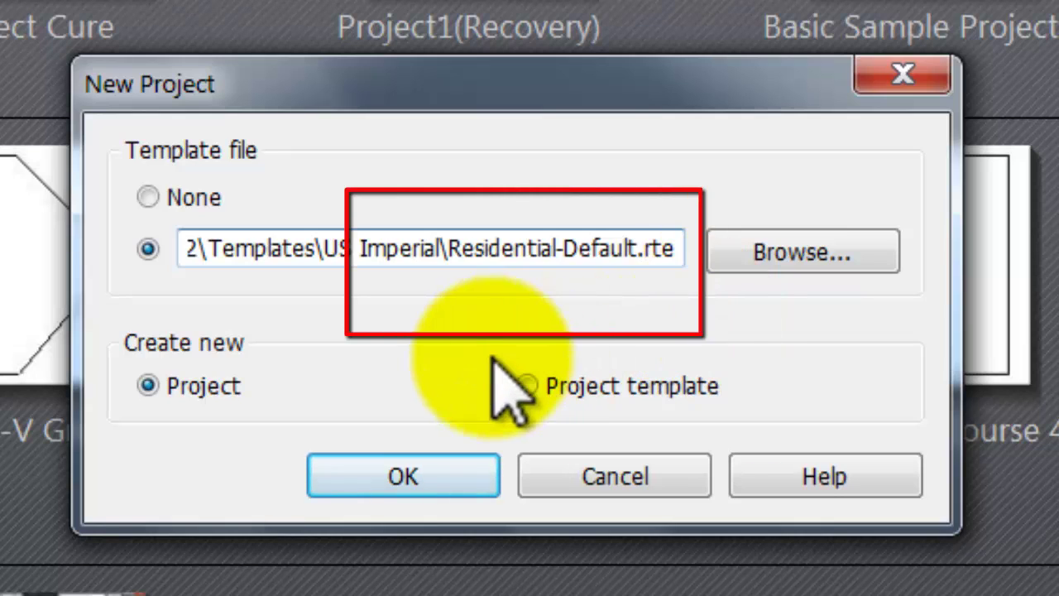
click(432, 480)
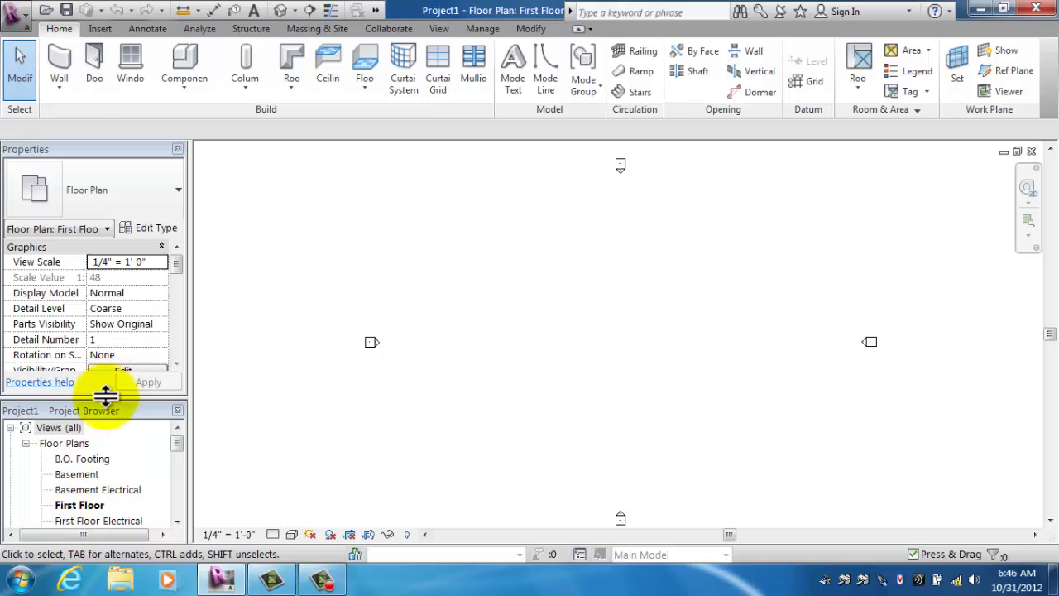
mouse_move(104, 400)
mouse_down()
mouse_move(102, 331)
mouse_move(104, 400)
mouse_up()
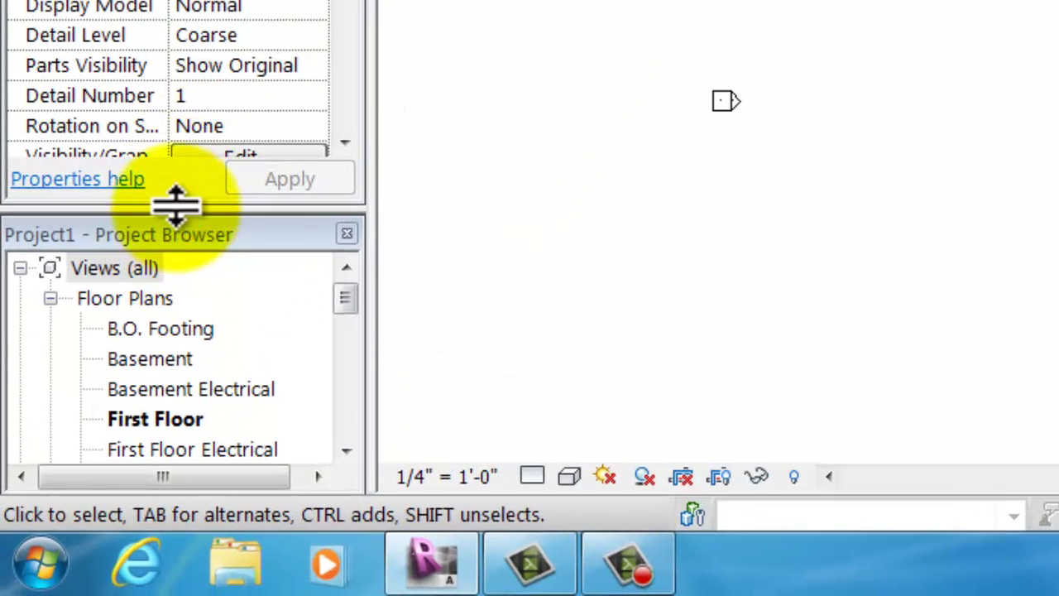
click(174, 211)
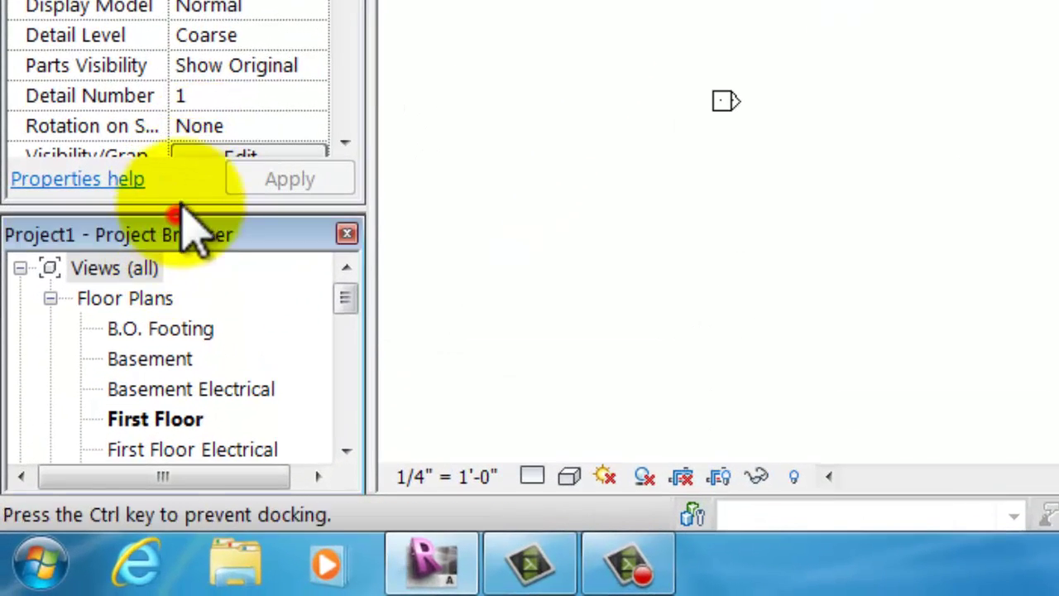
mouse_move(198, 205)
mouse_down()
mouse_move(204, 161)
mouse_move(199, 211)
mouse_up()
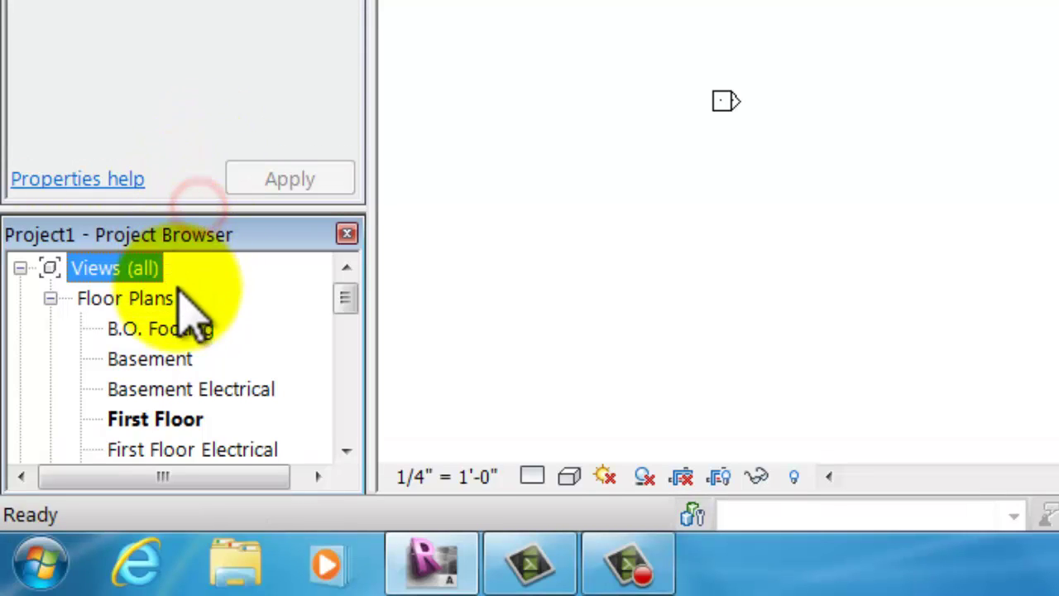
Open the North building elevation and examine the names and heights of its levels
click(198, 420)
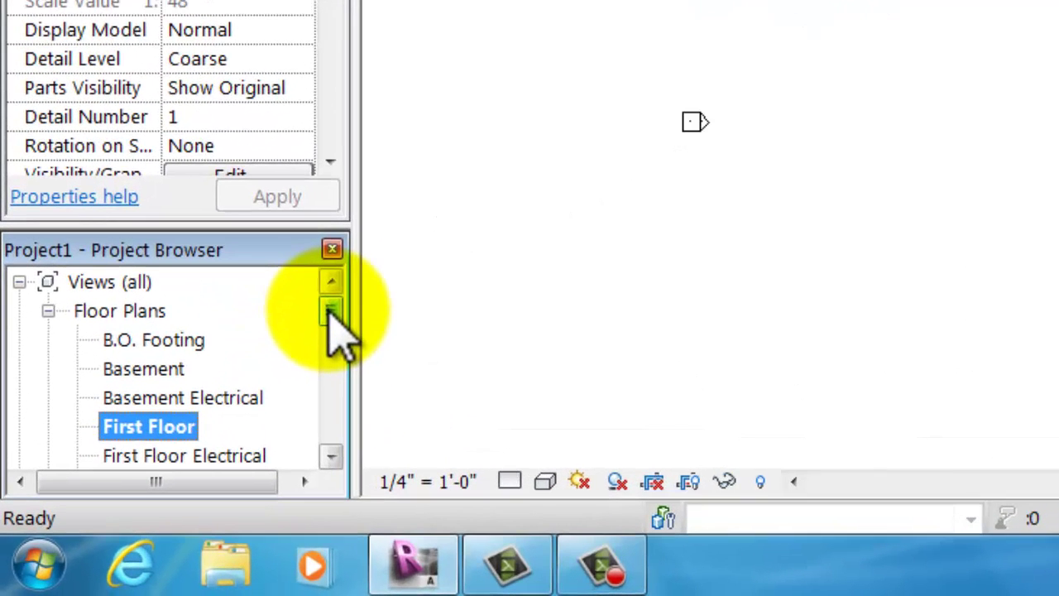
drag(331, 313, 331, 404)
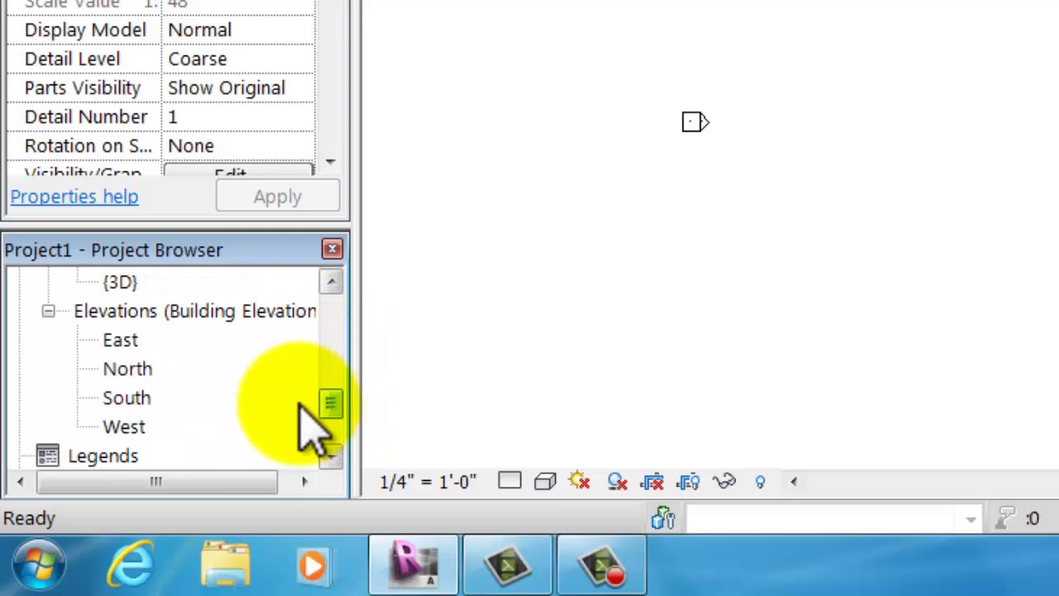
click(132, 369)
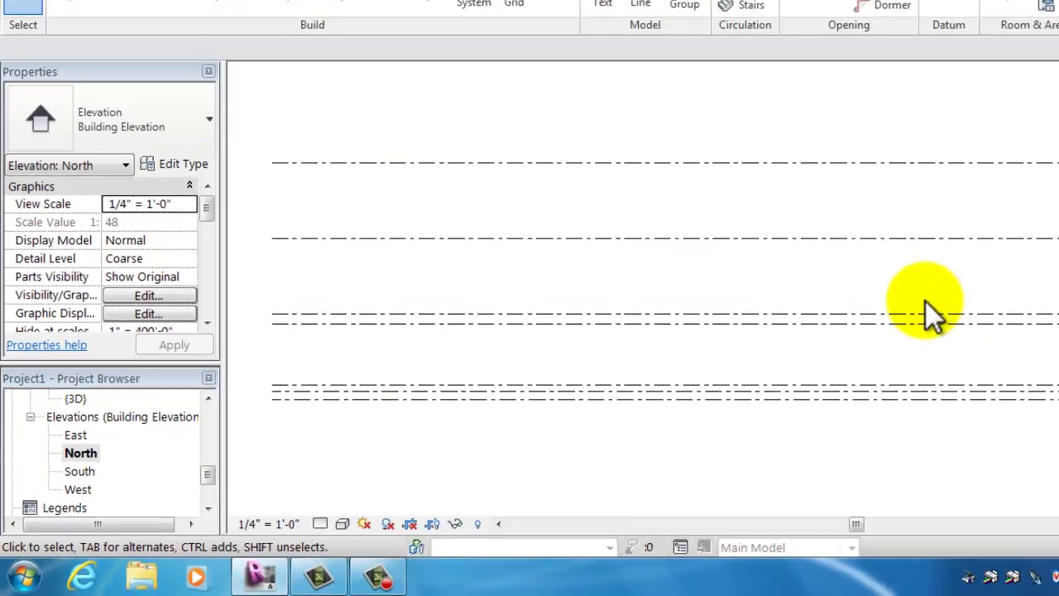
middle_drag(927, 319, 540, 317)
middle_drag(461, 358, 472, 355)
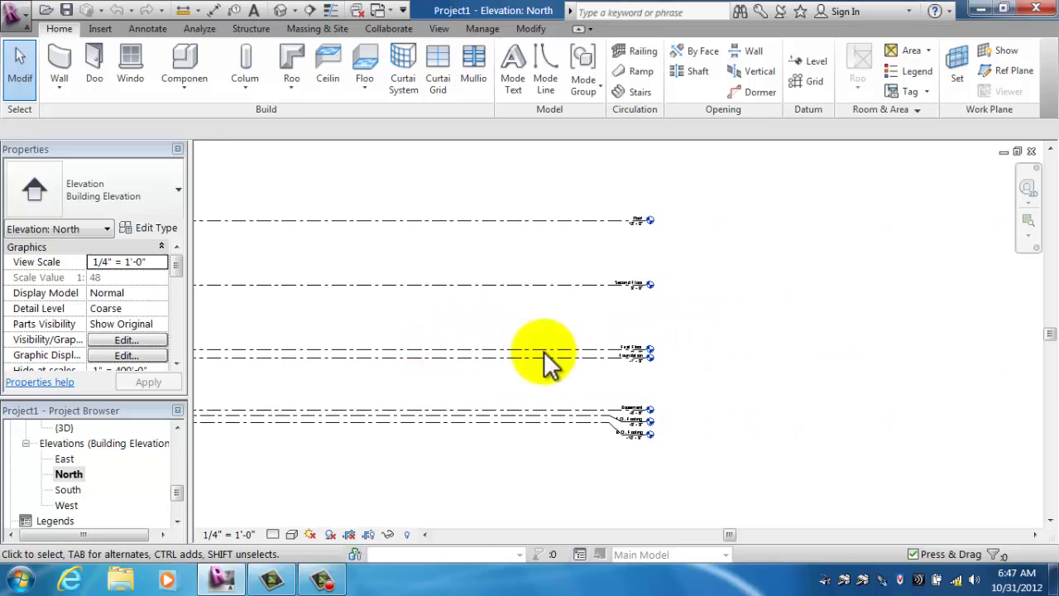
scroll(623, 377, up, 4)
scroll(622, 377, up, 1)
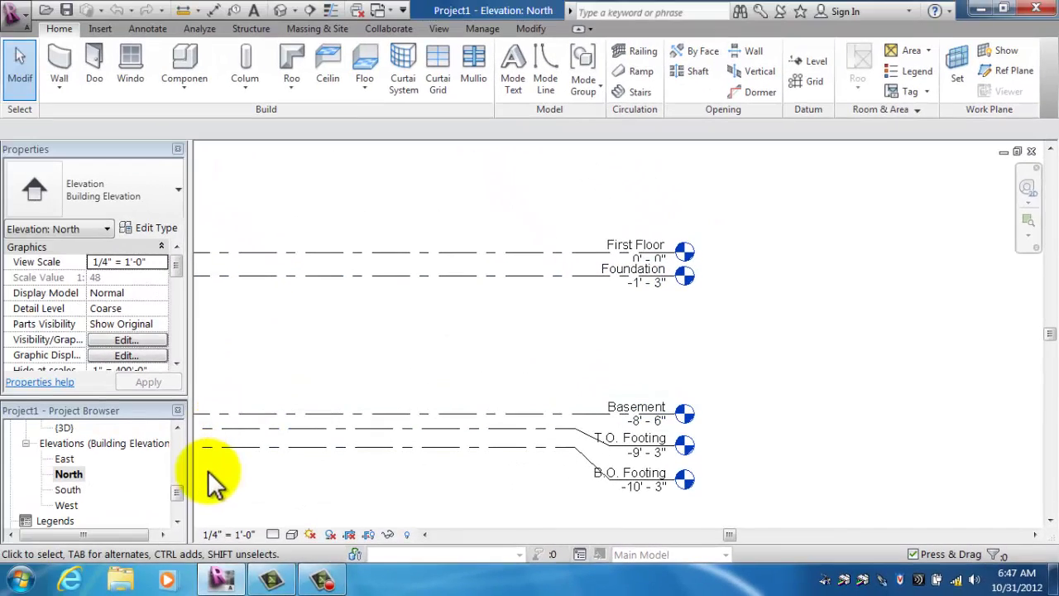
Open the default {3D} view and tile all open views in the drawing area
drag(180, 488, 163, 478)
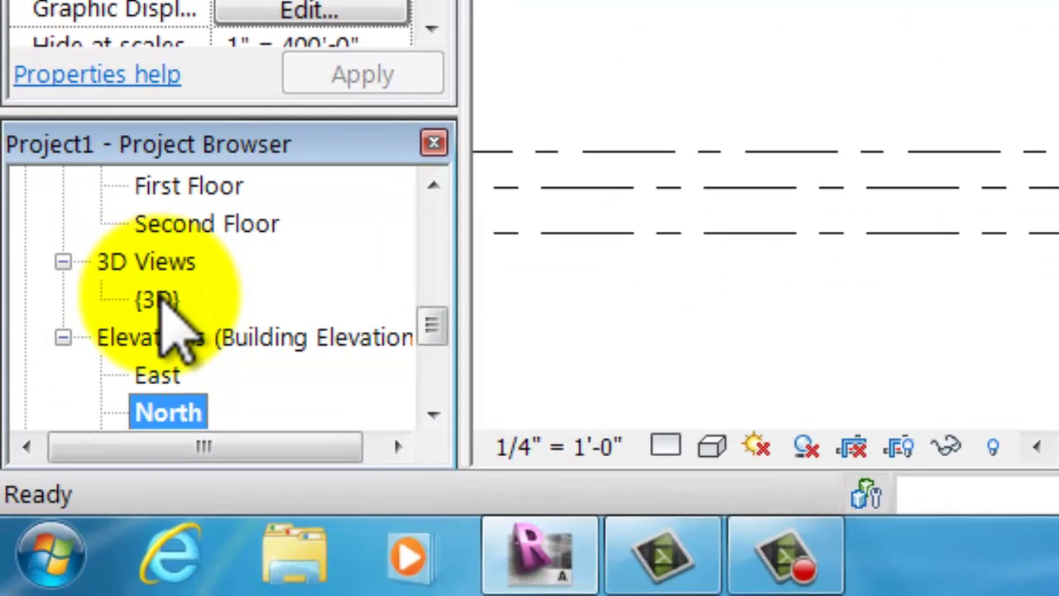
double_click(159, 301)
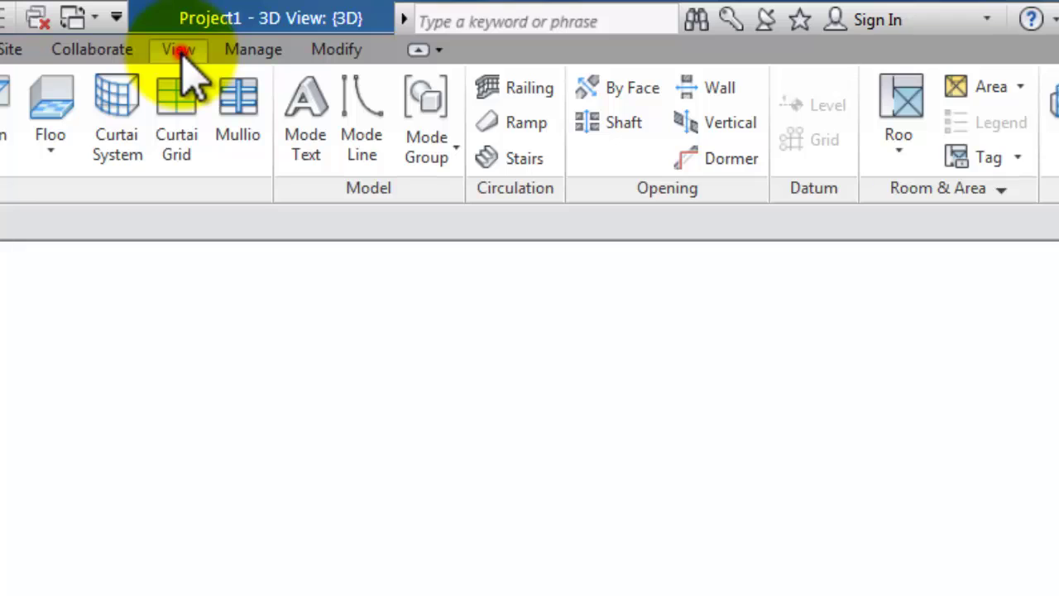
click(180, 52)
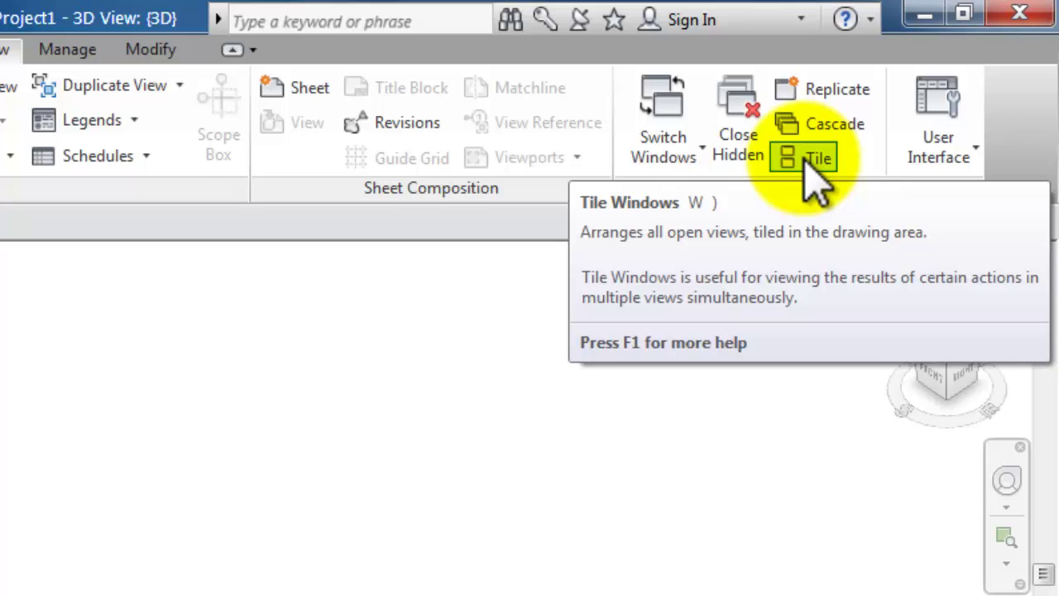
click(815, 170)
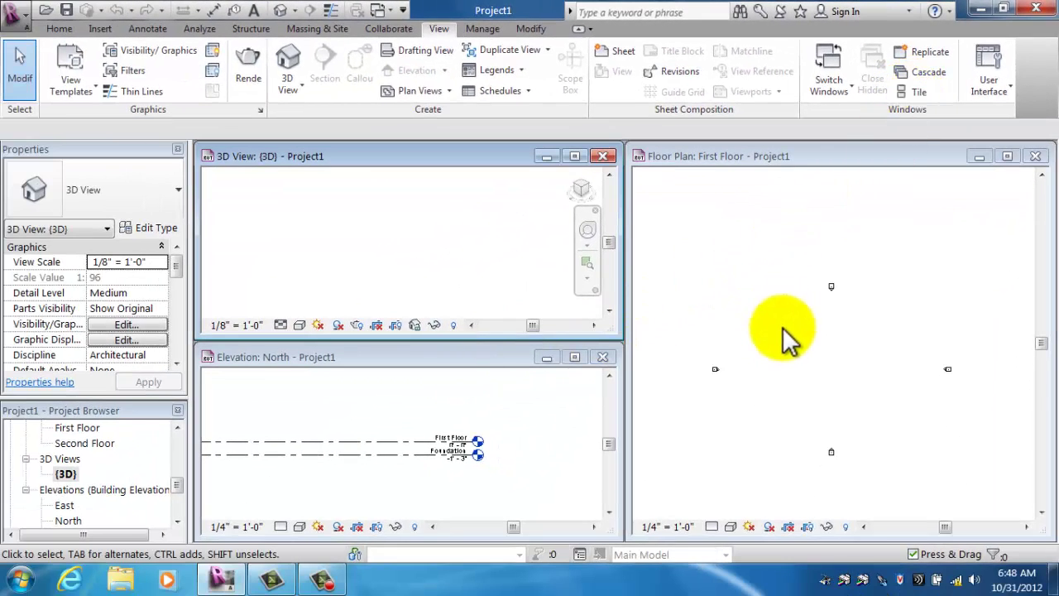
Frame the empty area between the elevation markers in the First Floor plan and the lower levels in the North elevation
click(801, 335)
scroll(818, 339, up, 3)
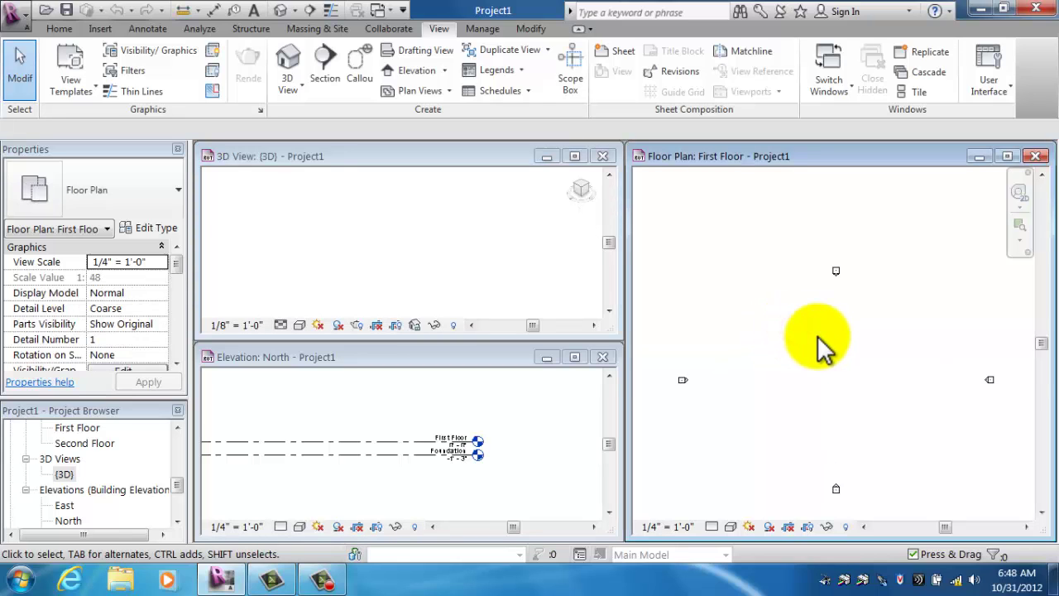
middle_drag(817, 335, 809, 293)
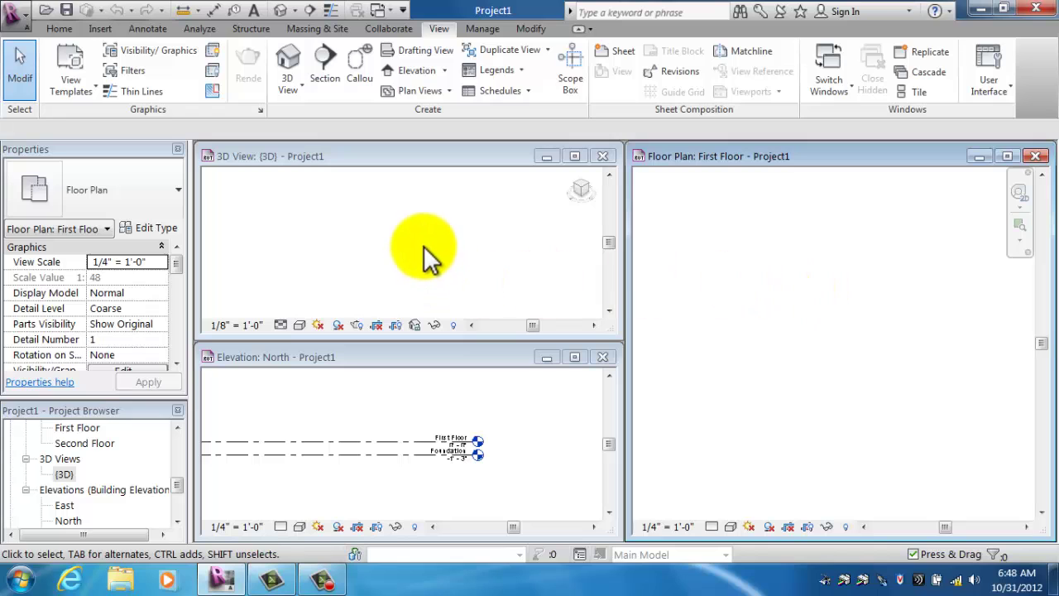
click(368, 397)
scroll(374, 431, down, 1)
middle_drag(373, 433, 414, 424)
scroll(320, 402, up, 1)
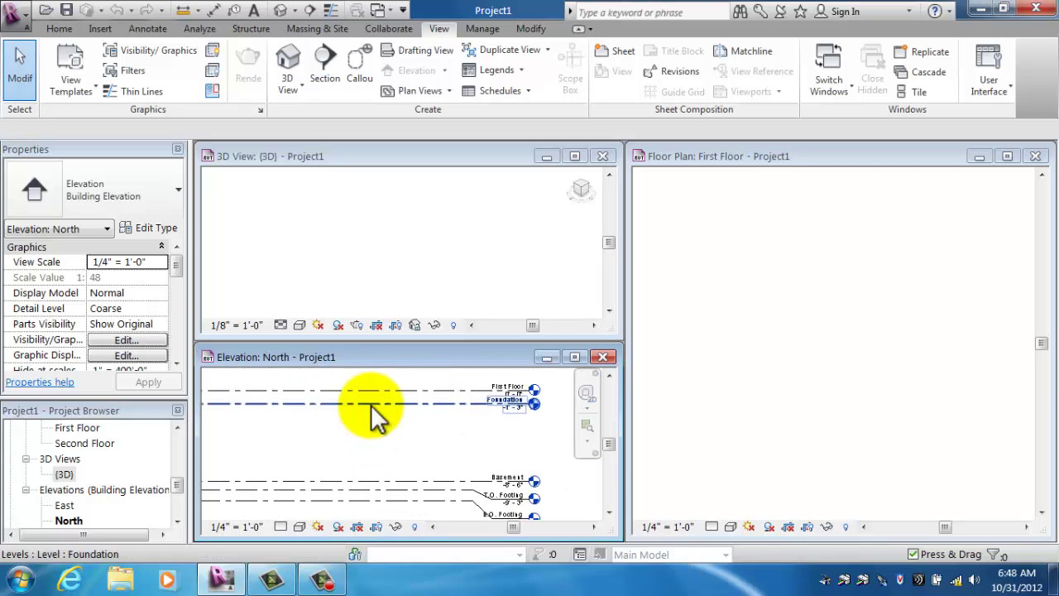
Start a wall in the First Floor plan with the Basic Wall type Foundation - 10" Concrete
click(740, 295)
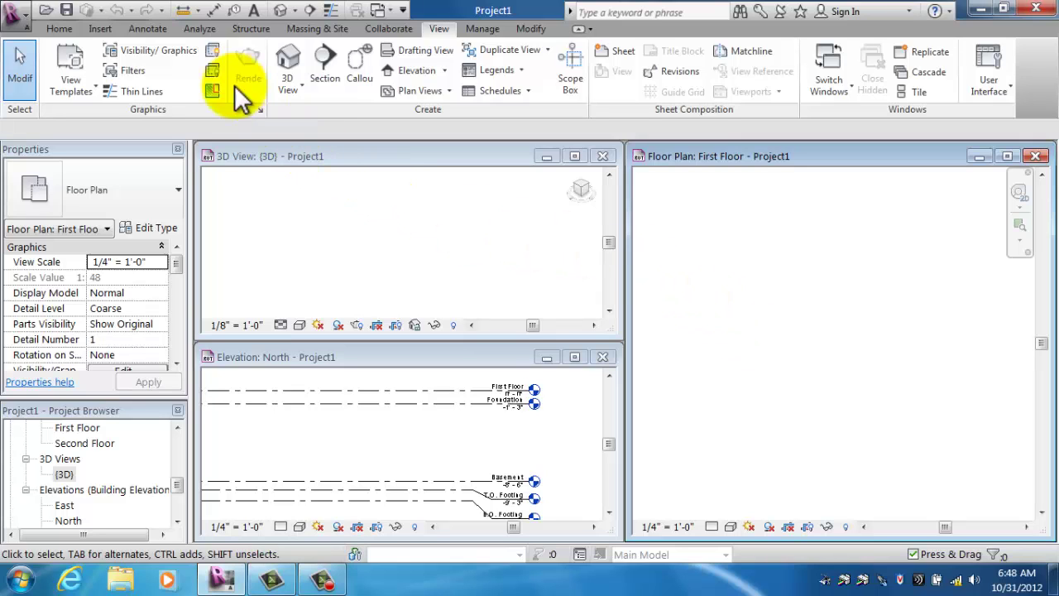
click(59, 29)
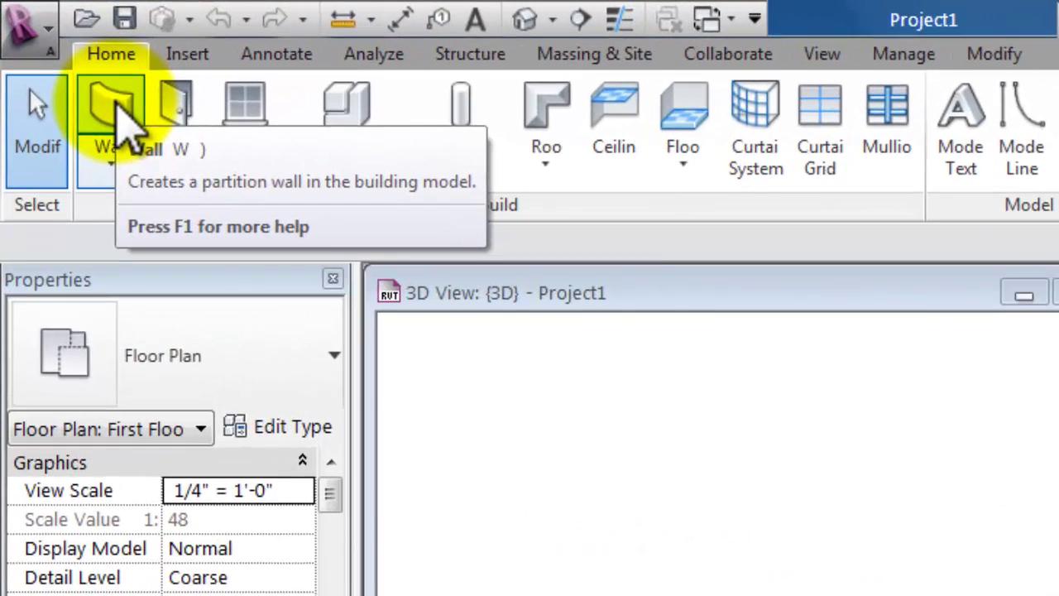
click(89, 84)
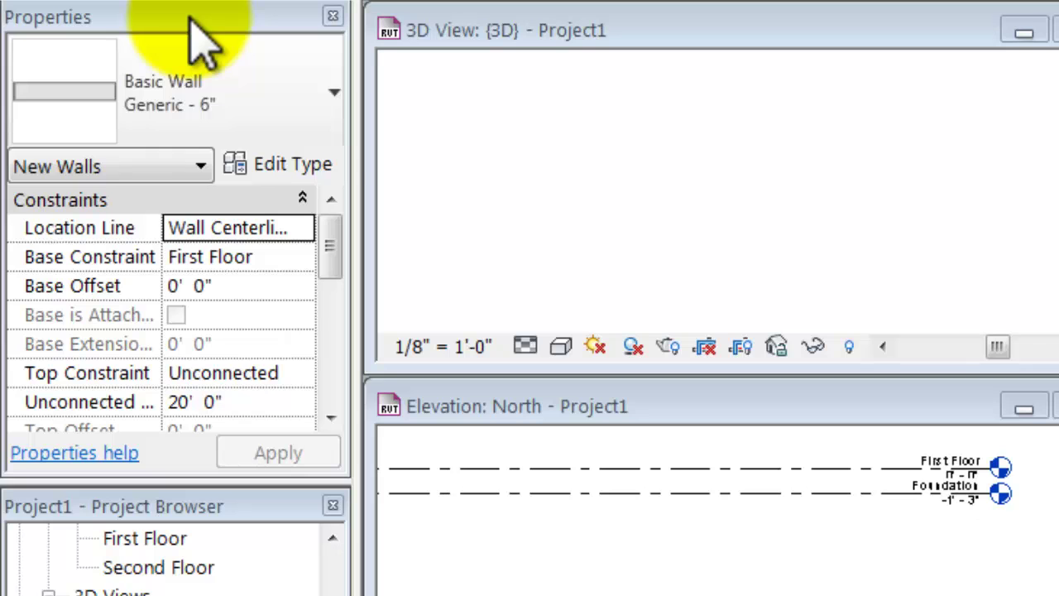
click(317, 77)
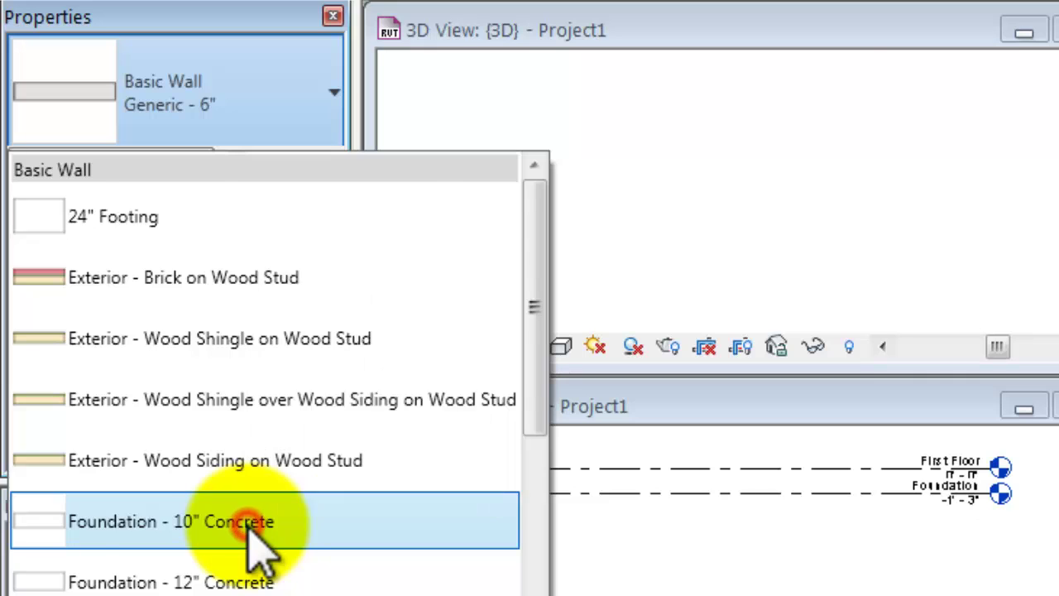
click(250, 523)
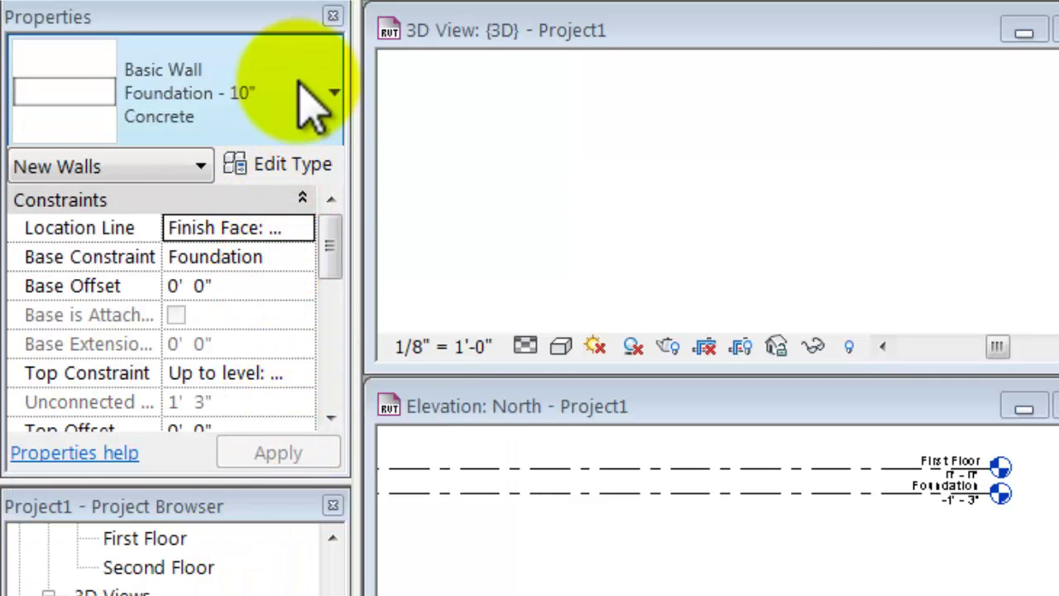
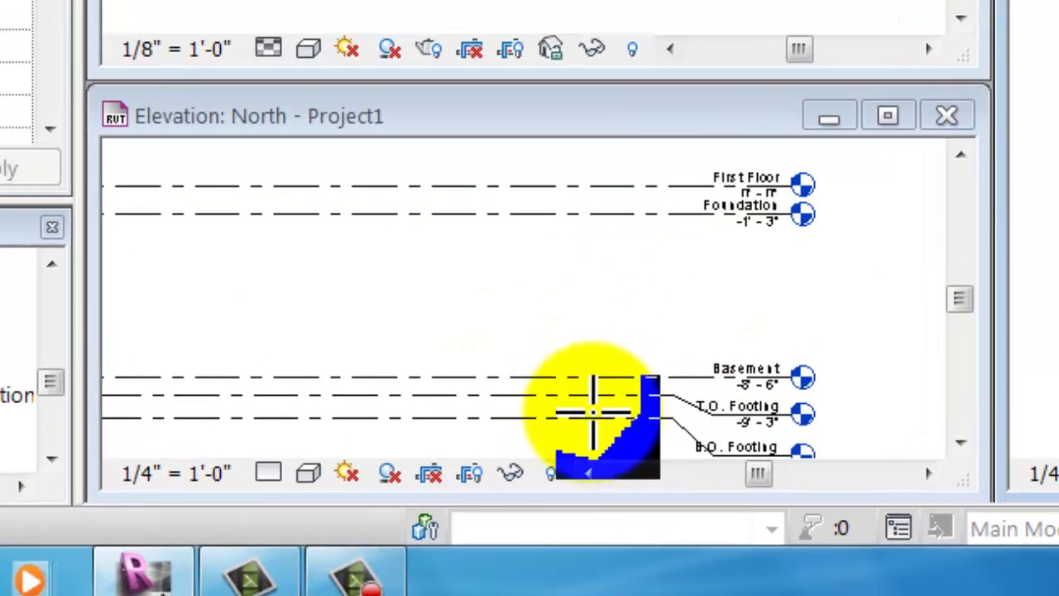
Try moving the Basement level up to -4' - 9" in the North elevation, and undo the move
drag(820, 424, 685, 282)
click(752, 345)
scroll(751, 356, up, 2)
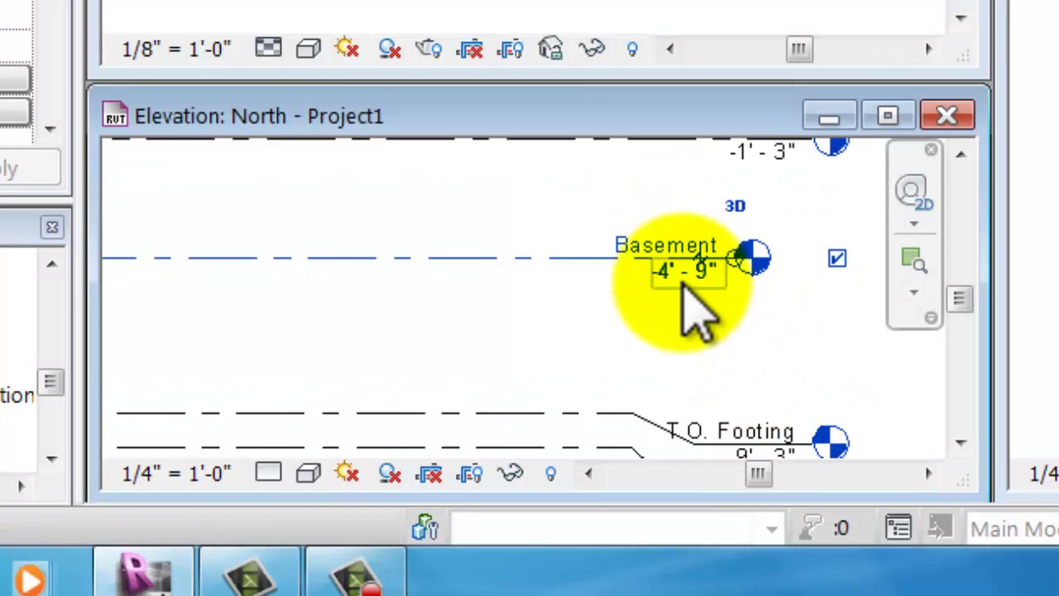
key(ctrl+z)
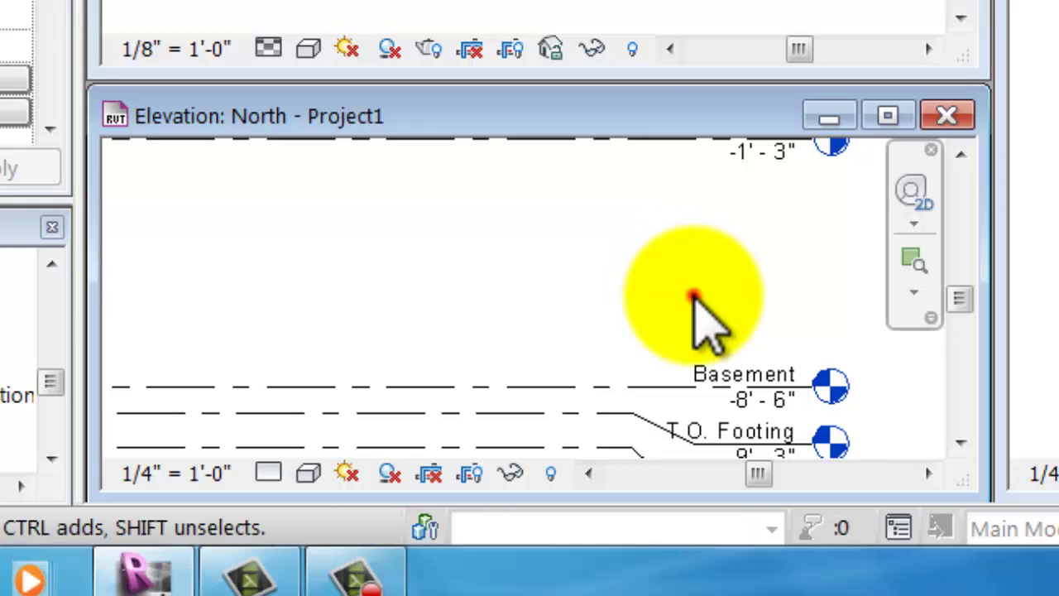
middle_drag(700, 319, 549, 171)
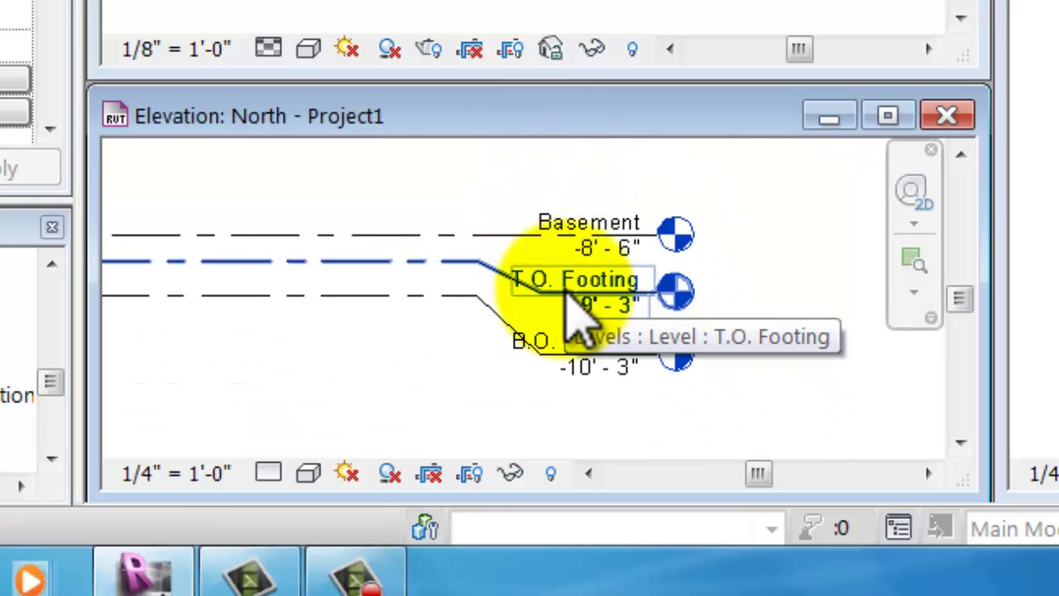
Review the Foundation, Basement and footing levels in the North elevation, and make the First Floor plan the active view
middle_drag(525, 224, 577, 495)
click(469, 265)
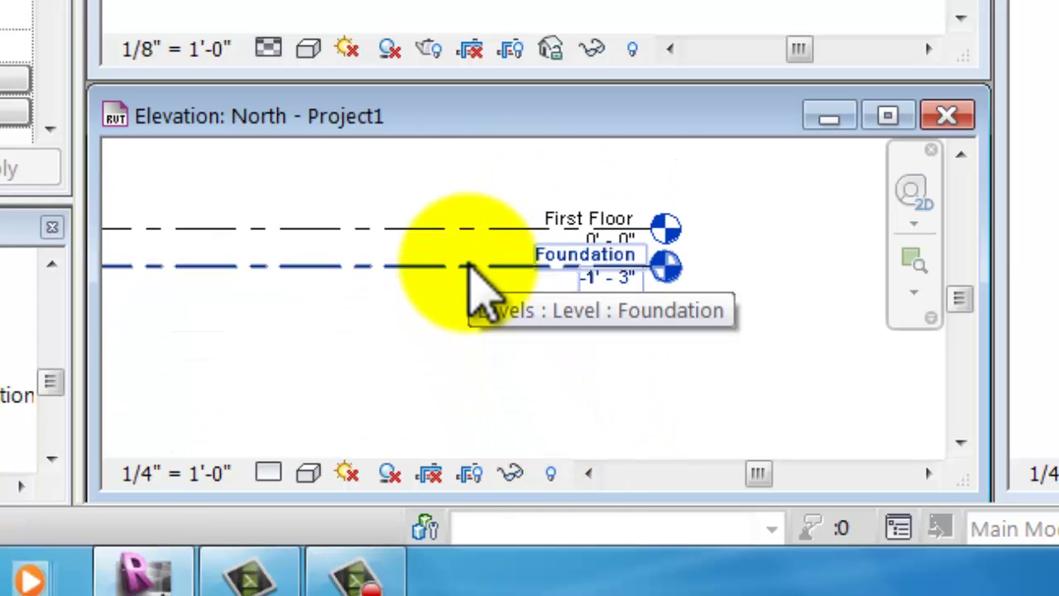
click(485, 419)
middle_drag(485, 419, 505, 330)
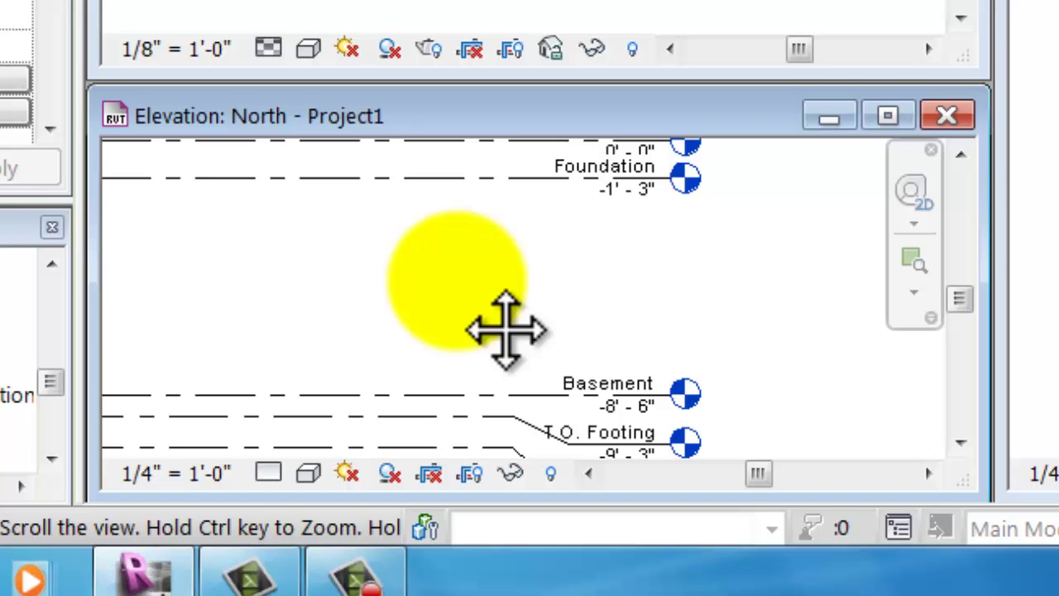
click(331, 177)
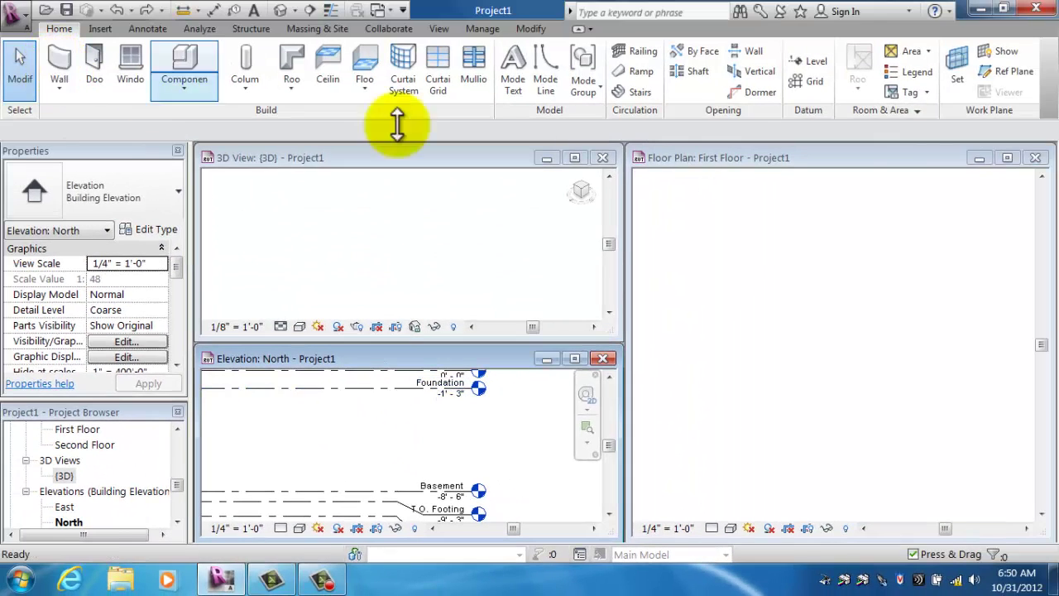
click(930, 161)
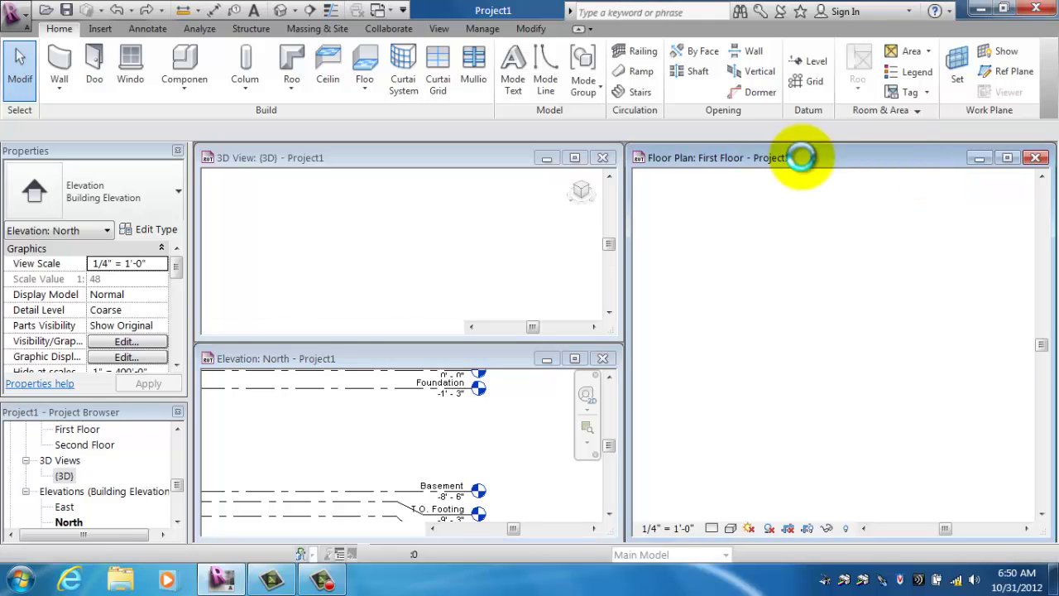
click(801, 157)
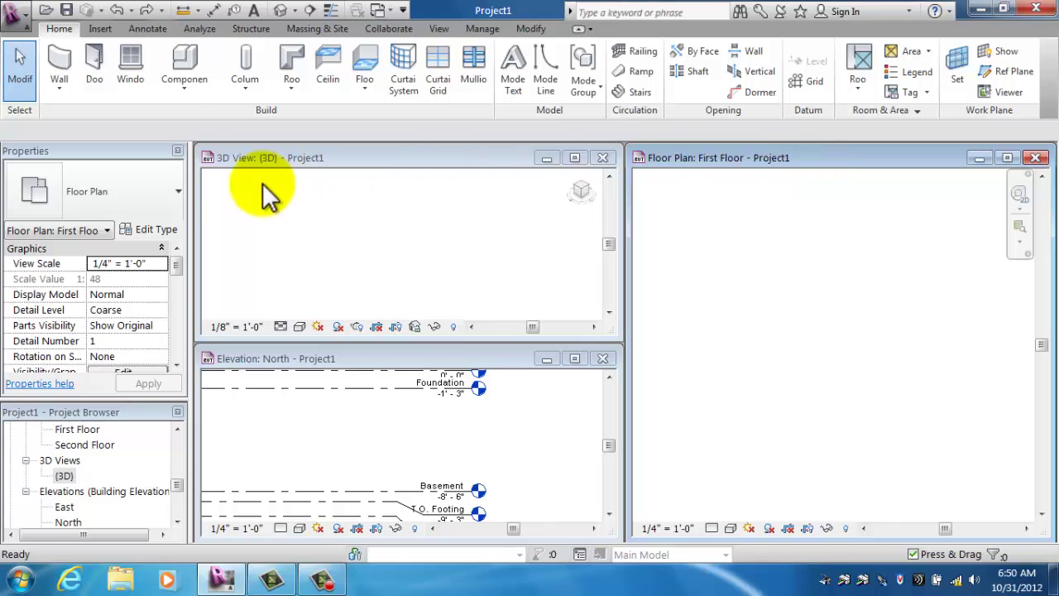
Begin a Foundation - 10" Concrete wall and set its base constraint to T.O. Footing
click(55, 60)
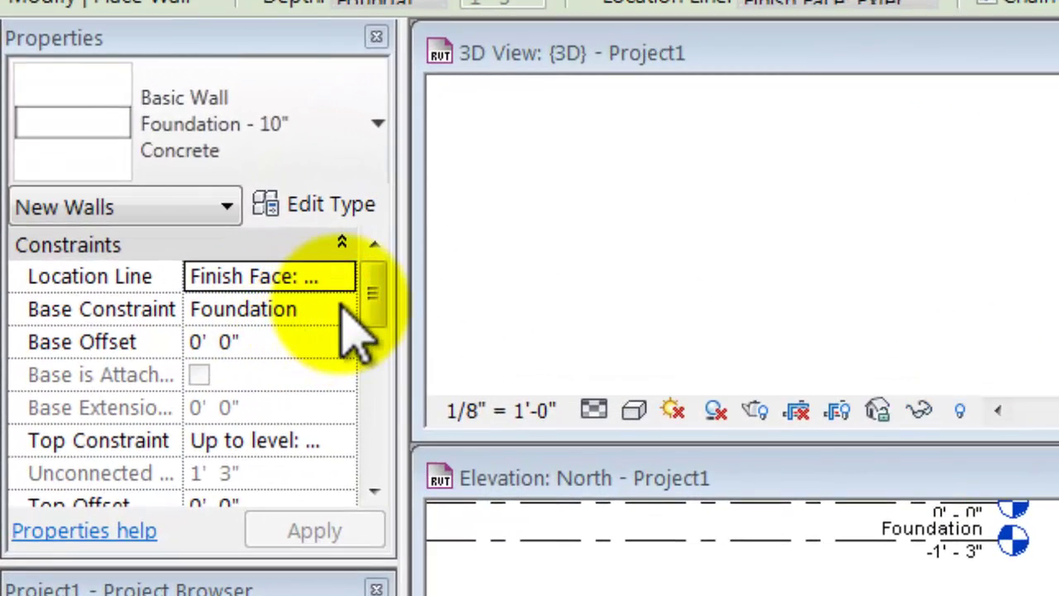
click(326, 307)
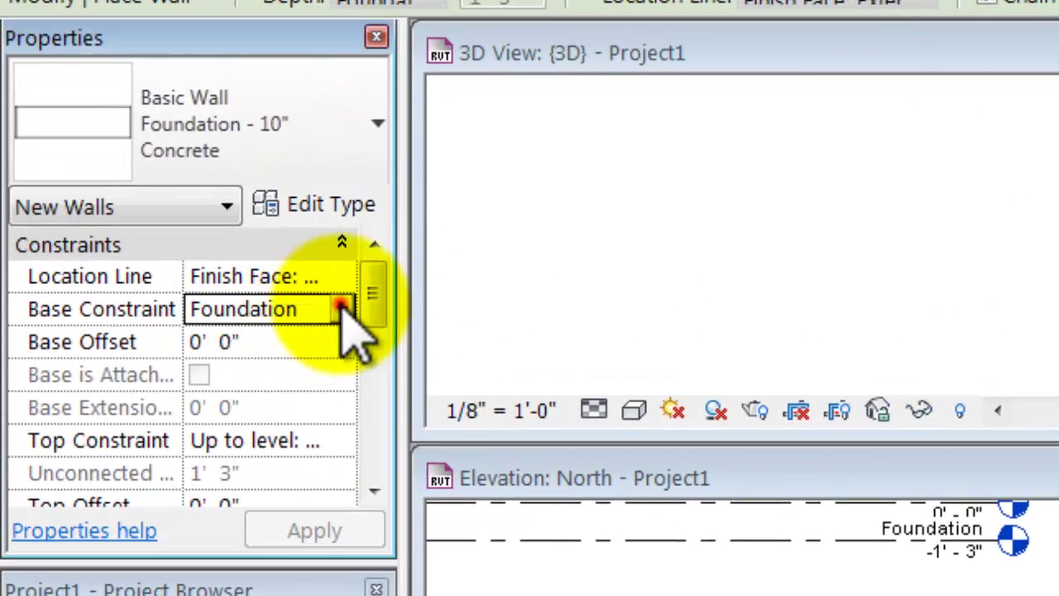
click(341, 308)
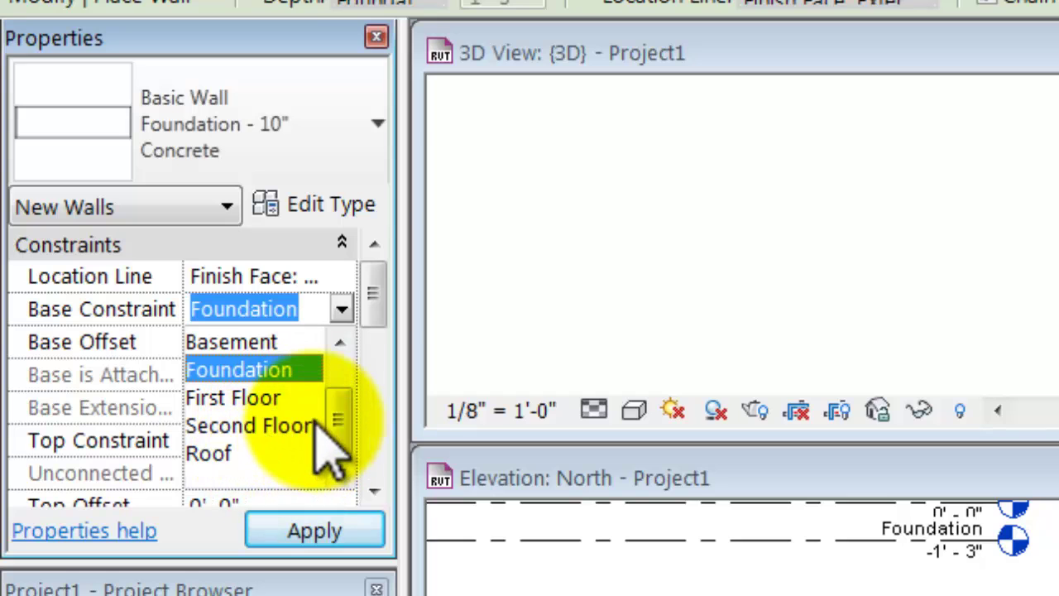
drag(351, 437, 343, 364)
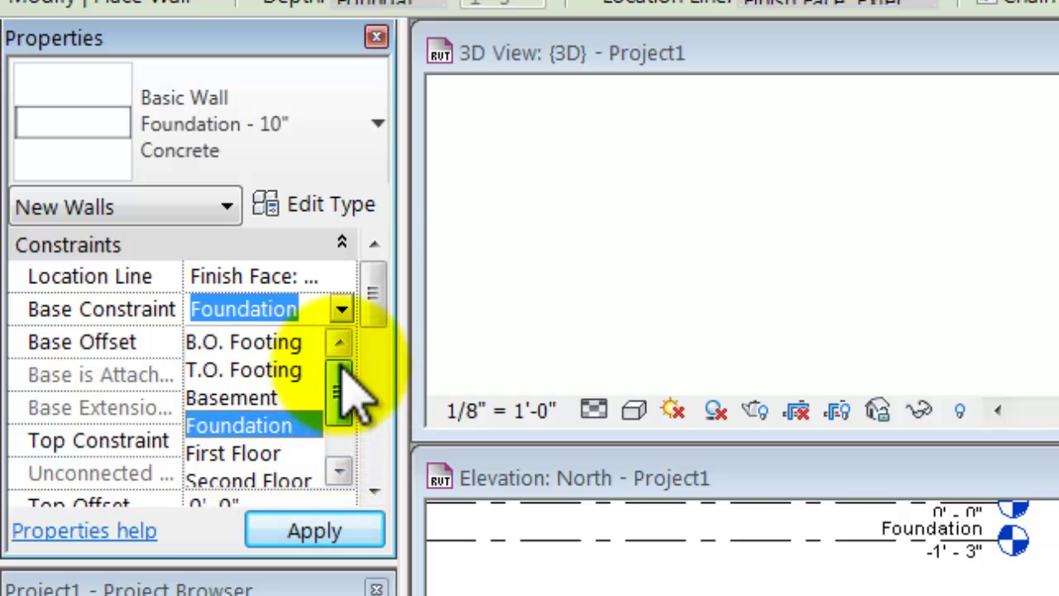
click(257, 371)
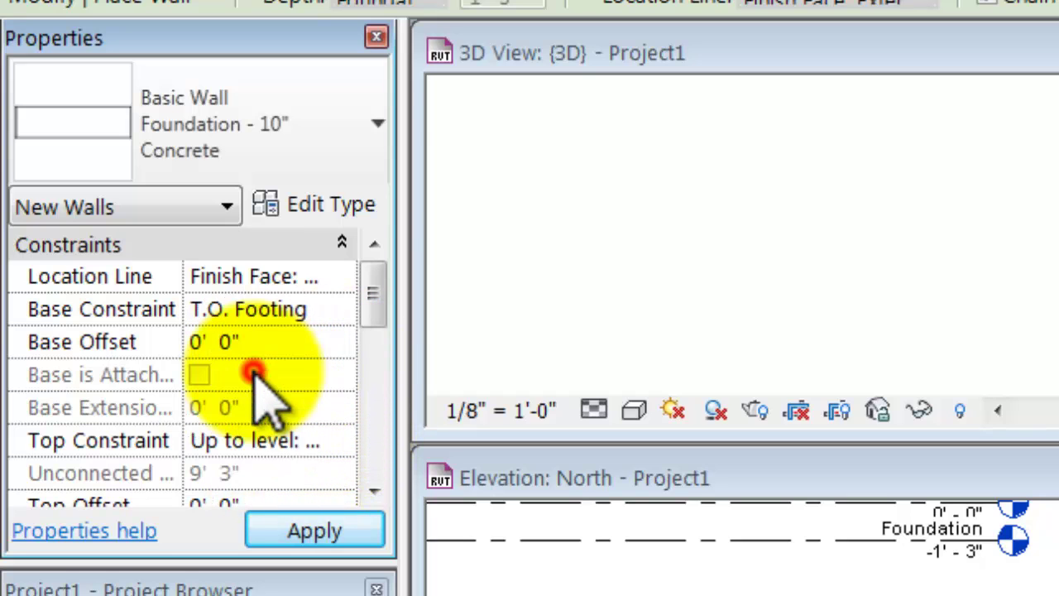
Set the new wall's top constraint to Up to level: Foundation
click(369, 438)
drag(370, 348, 387, 240)
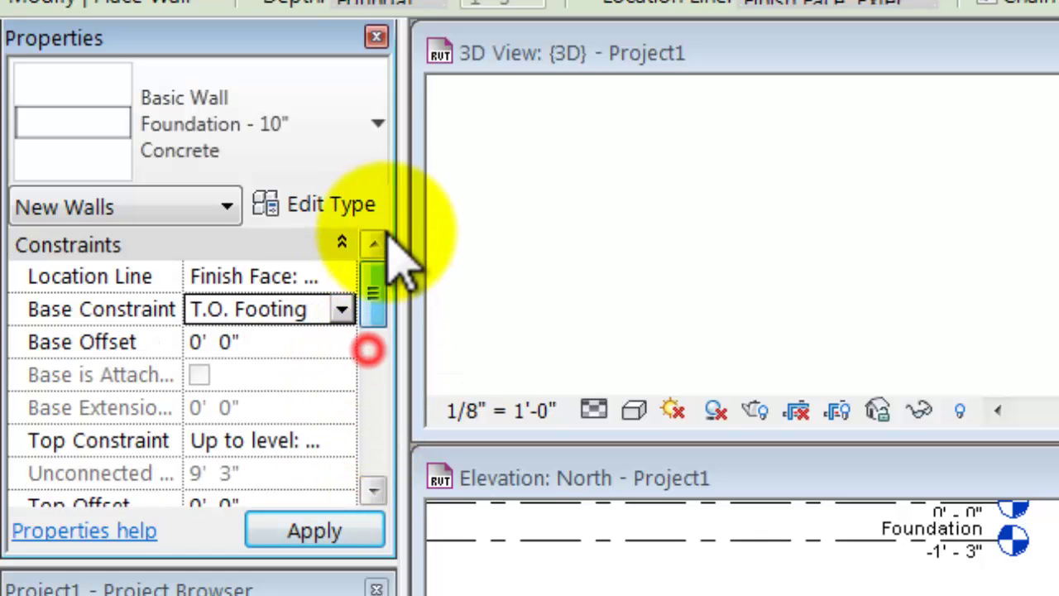
click(291, 439)
click(343, 441)
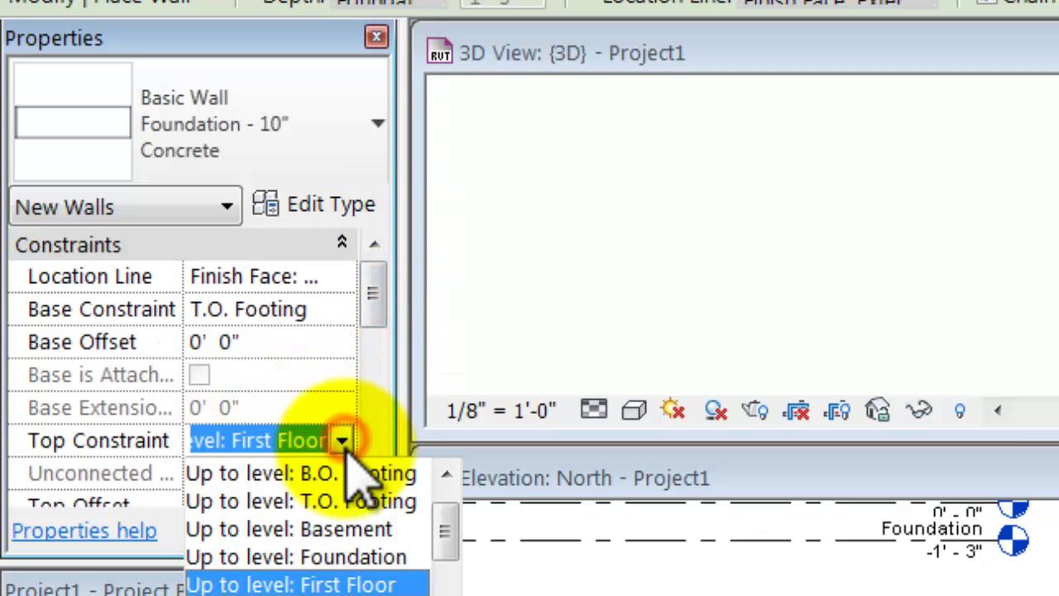
click(364, 583)
click(371, 542)
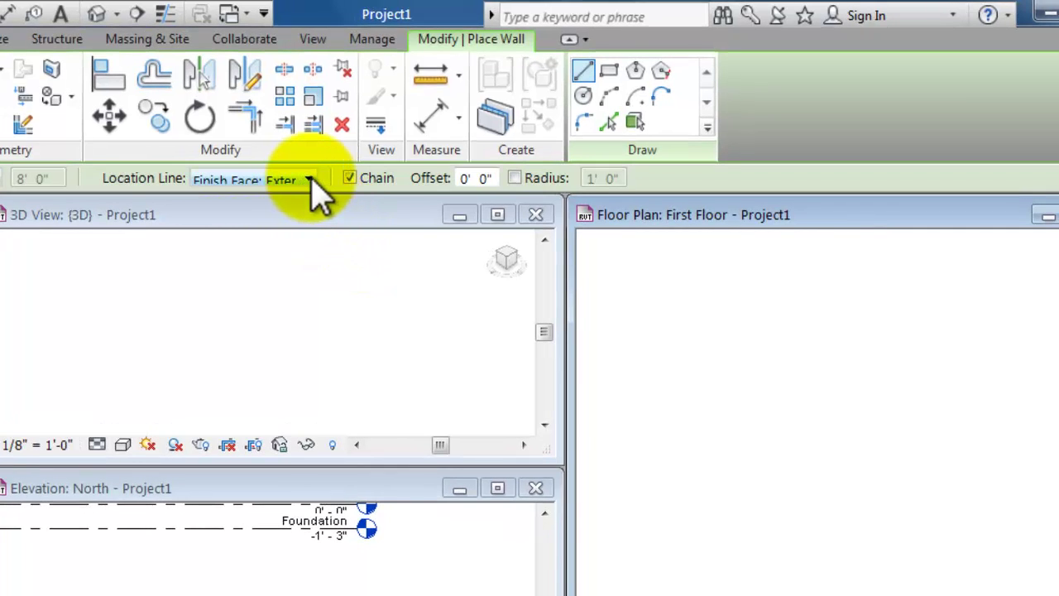
Try to draw a wall in the First Floor plan with the location line kept at Finish Face: Exterior
click(308, 181)
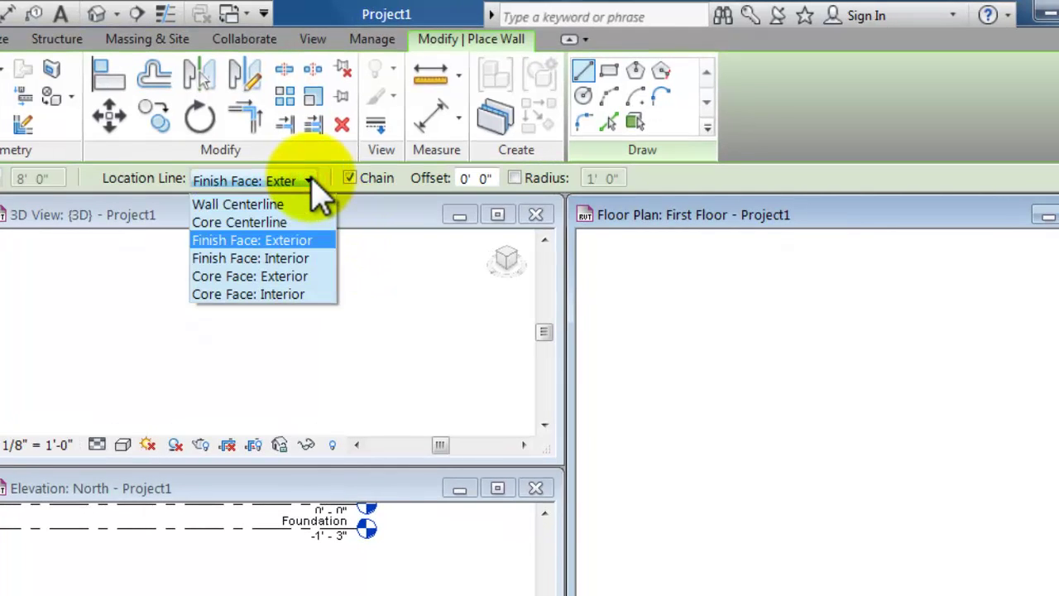
click(314, 182)
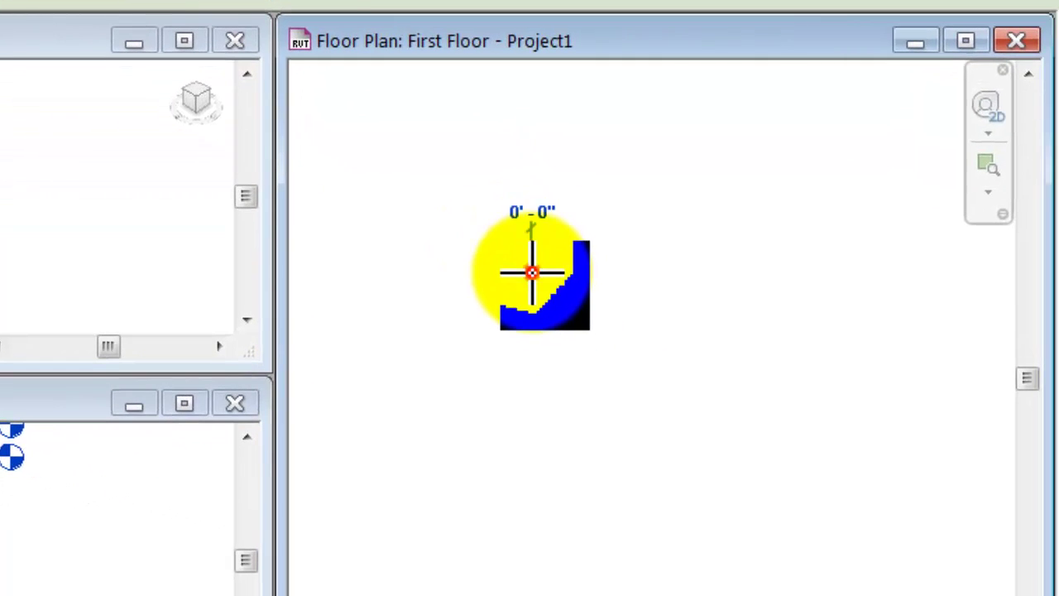
click(532, 271)
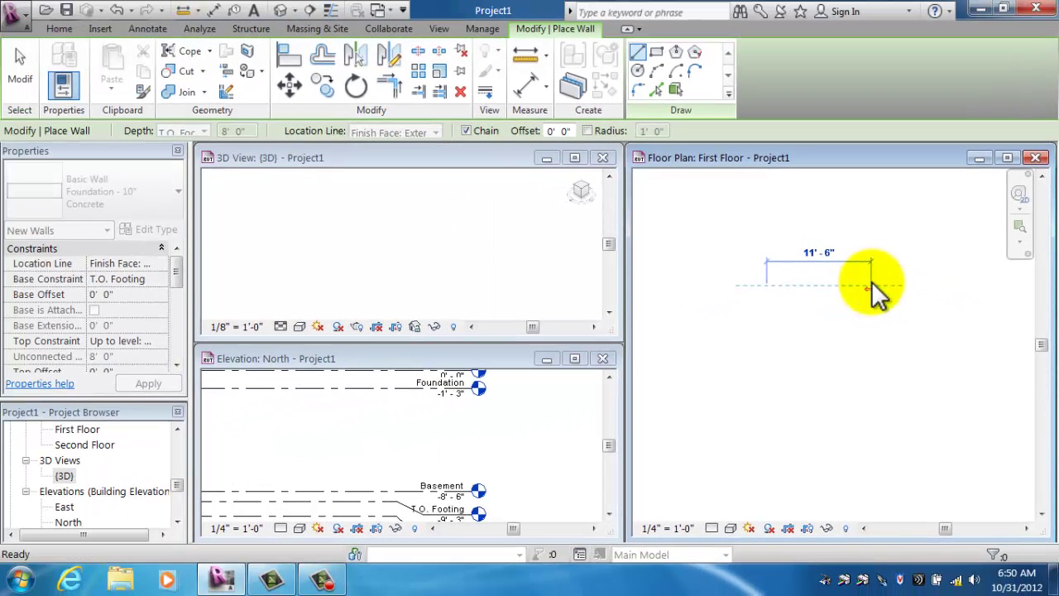
key(Escape)
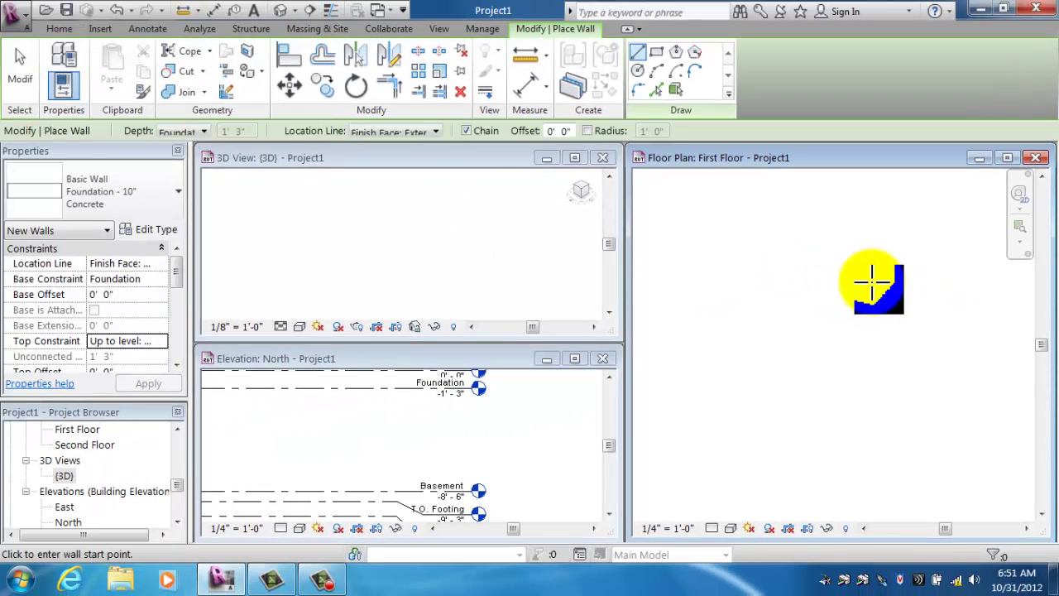
key(Escape)
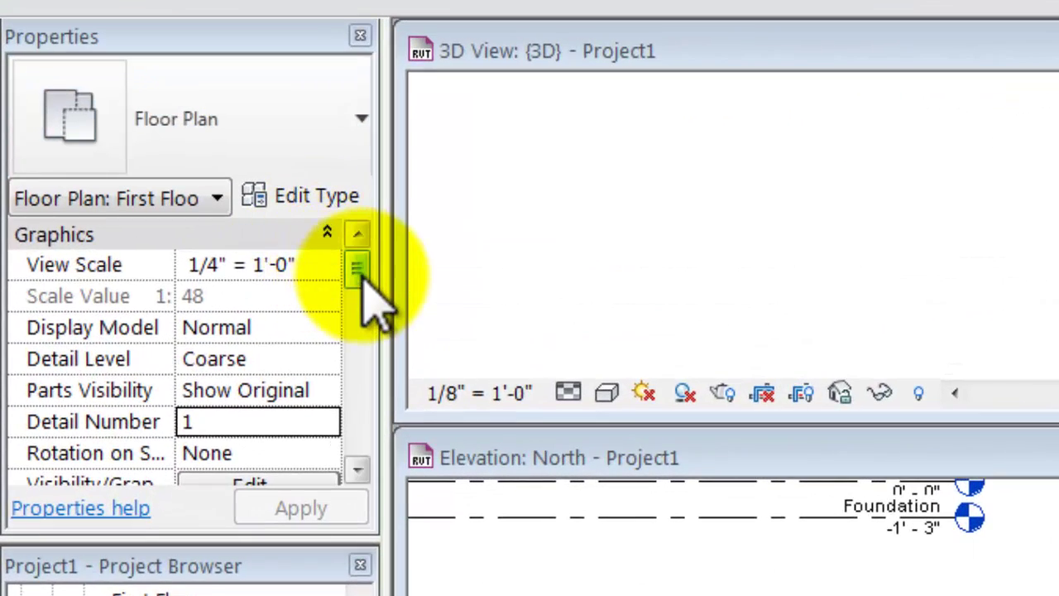
Set the view depth level to Unlimited in the First Floor plan's view range
drag(339, 269, 366, 449)
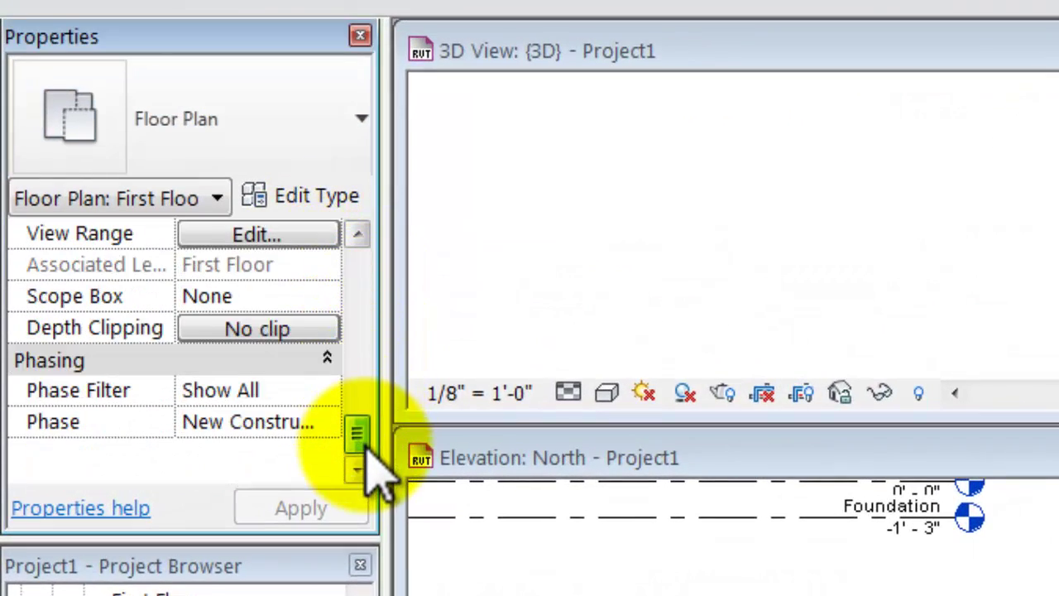
click(295, 235)
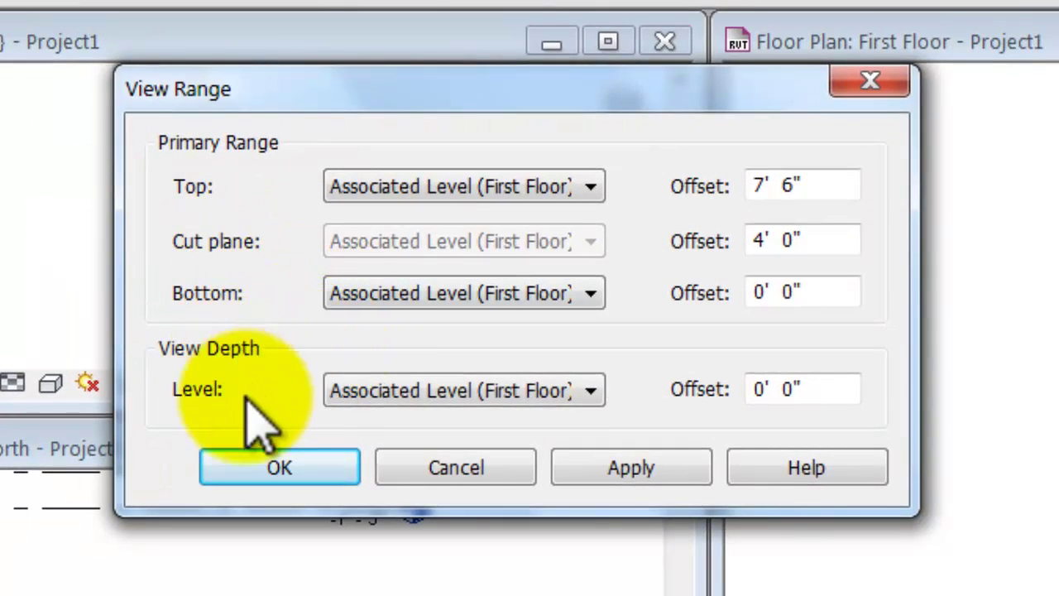
click(592, 391)
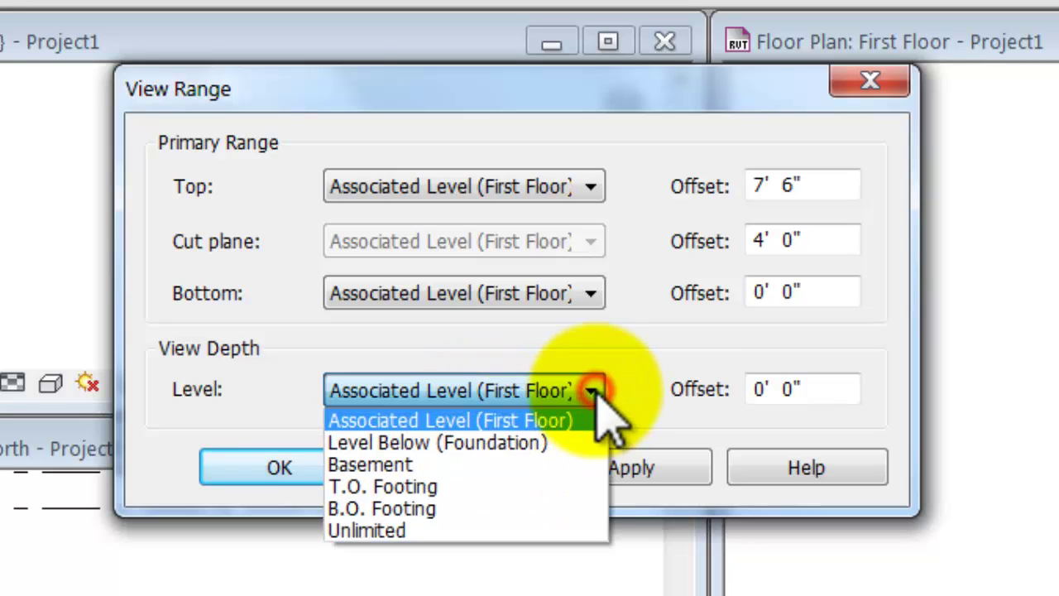
click(490, 528)
click(612, 468)
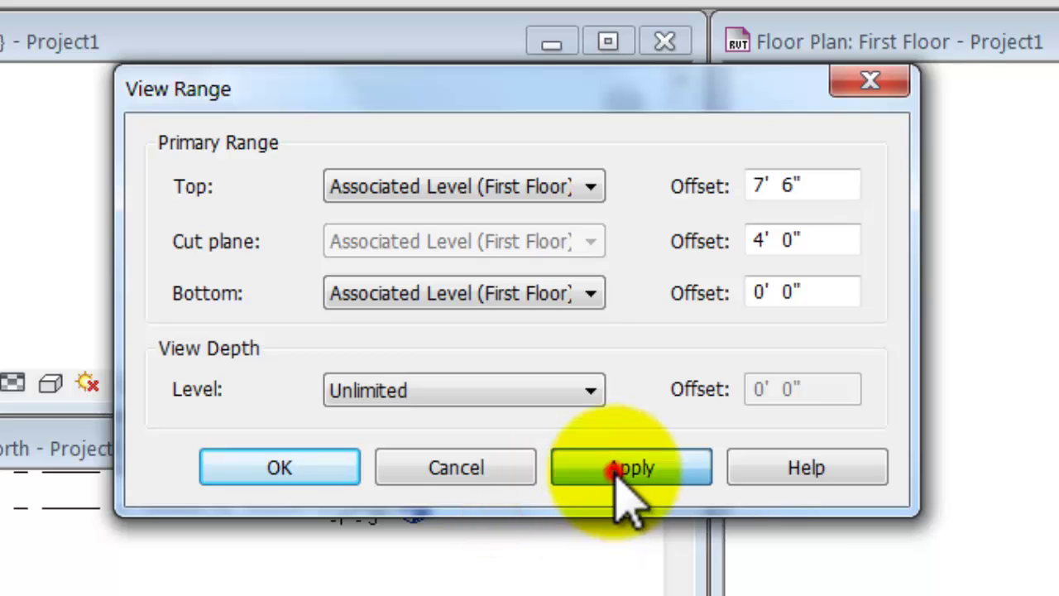
click(280, 468)
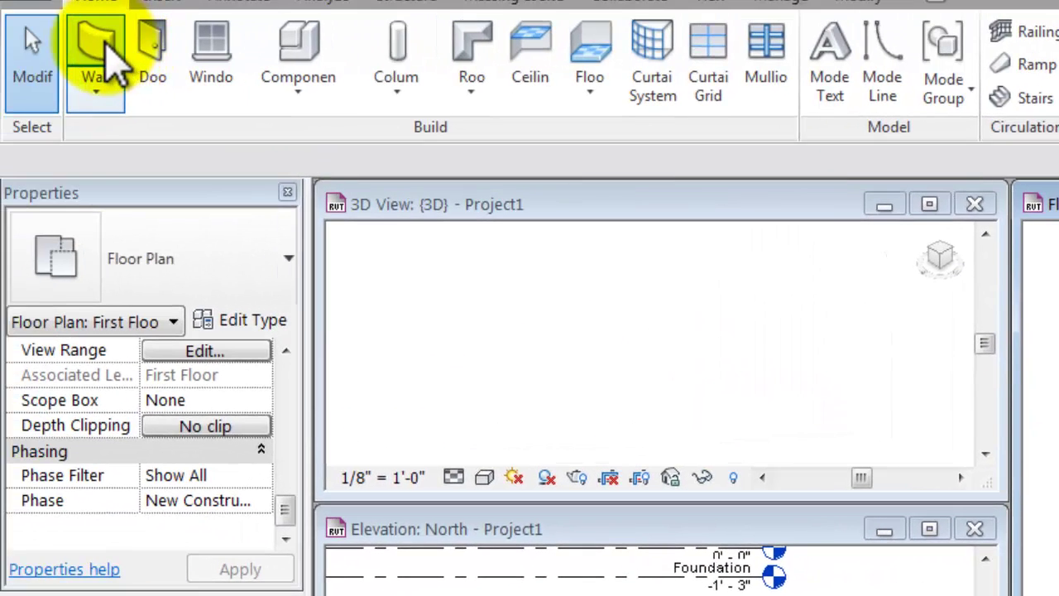
Start a new wall with the base constraint T.O. Footing and the top constraint Up to level: Foundation
click(104, 54)
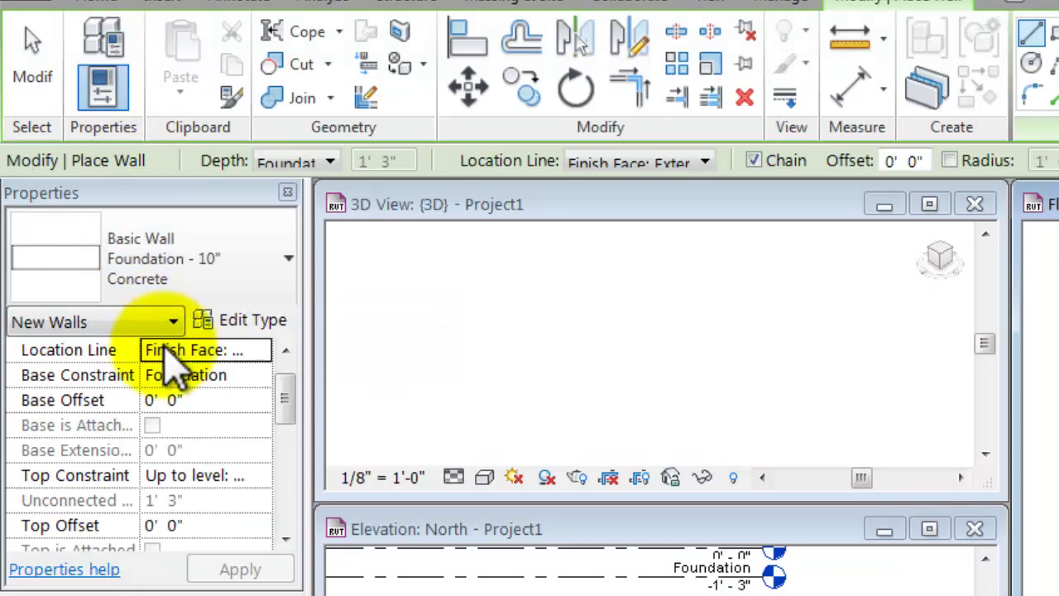
click(247, 375)
click(261, 377)
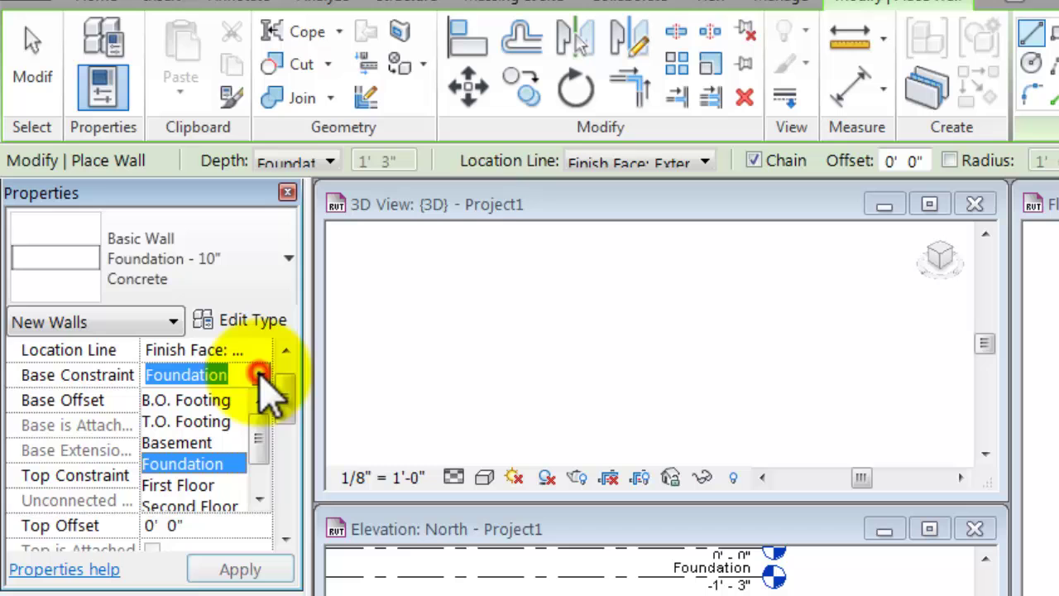
click(222, 424)
click(261, 475)
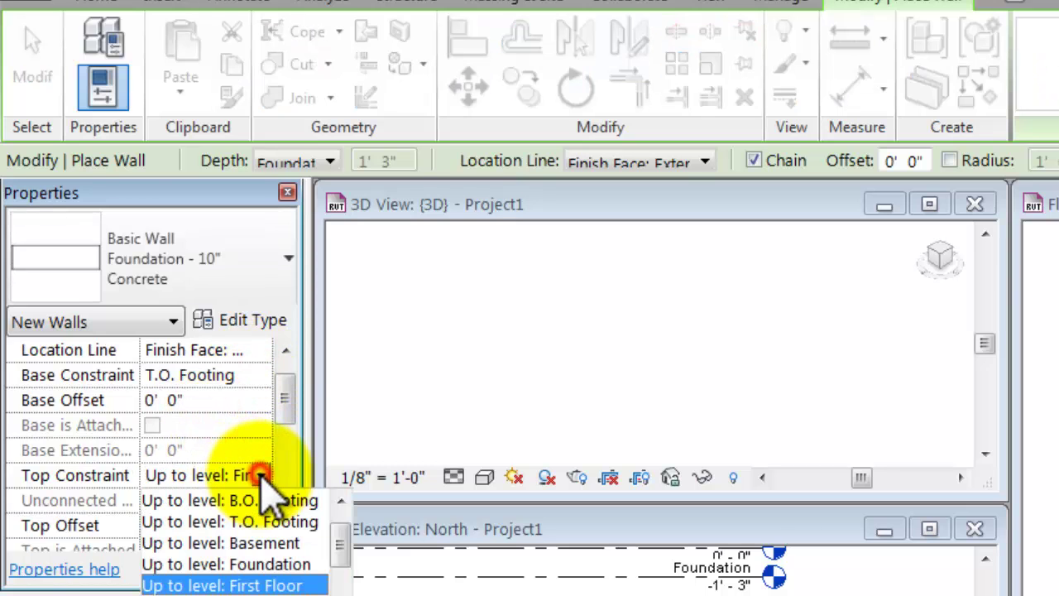
click(280, 582)
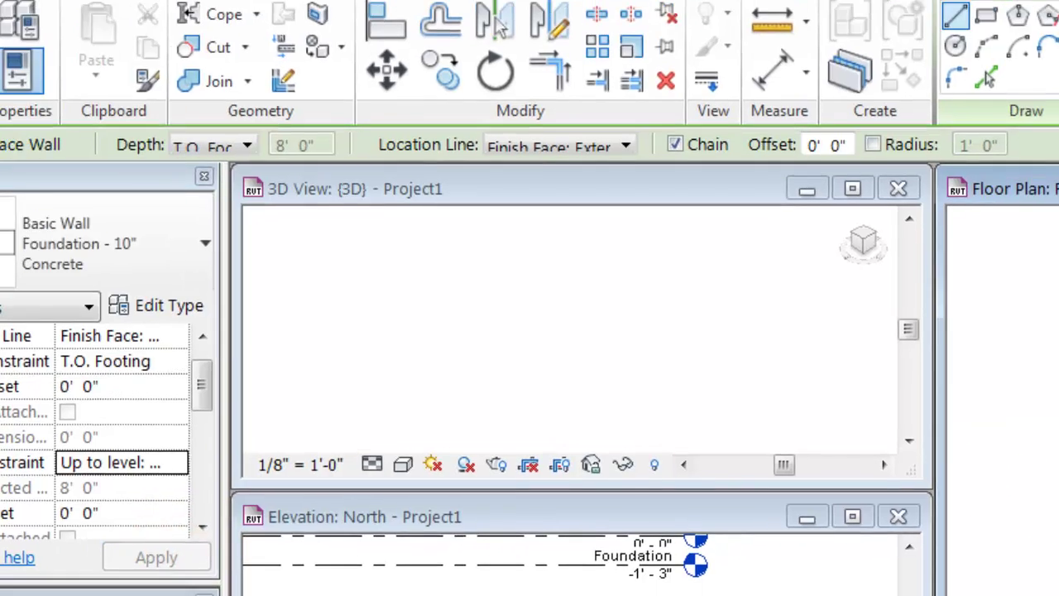
Draw the upper horizontal foundation wall 50' long, from left to right in the First Floor plan
click(1058, 430)
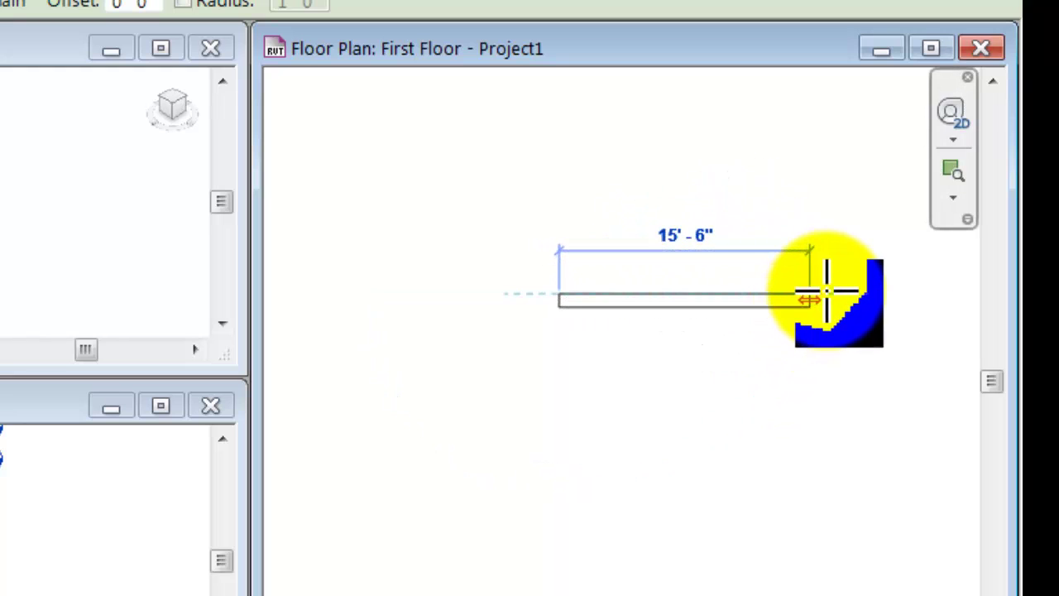
mouse_move(868, 331)
middle_down()
mouse_move(522, 350)
mouse_move(631, 339)
middle_up()
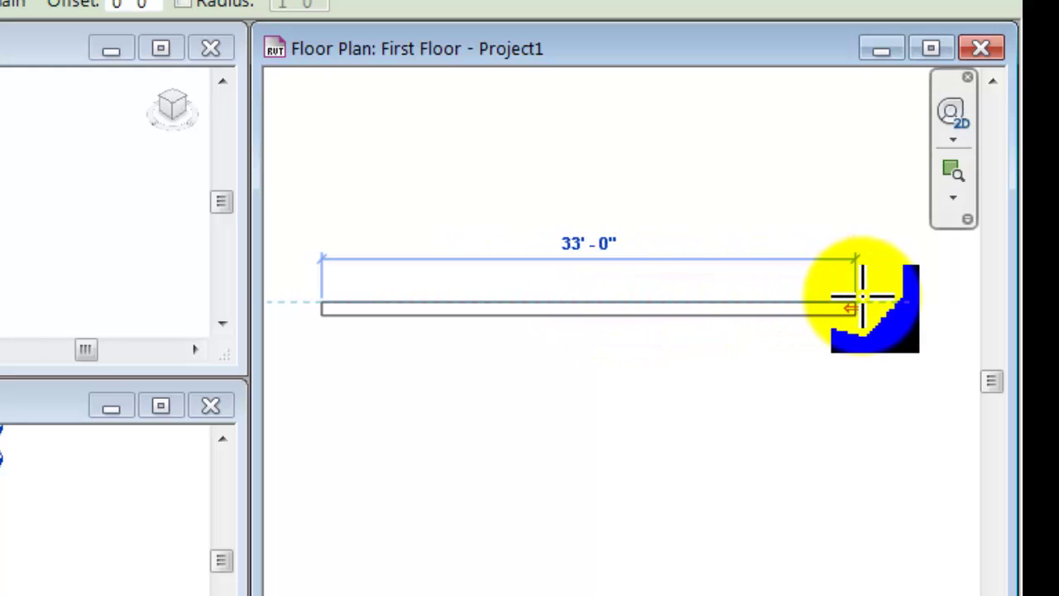
middle_drag(879, 284, 733, 284)
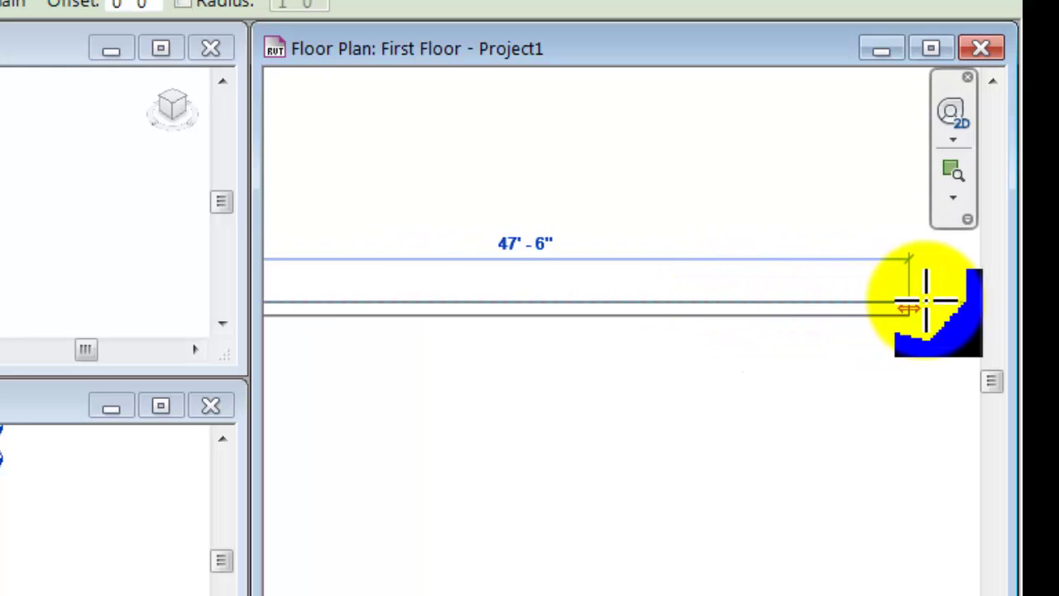
middle_drag(976, 342, 827, 348)
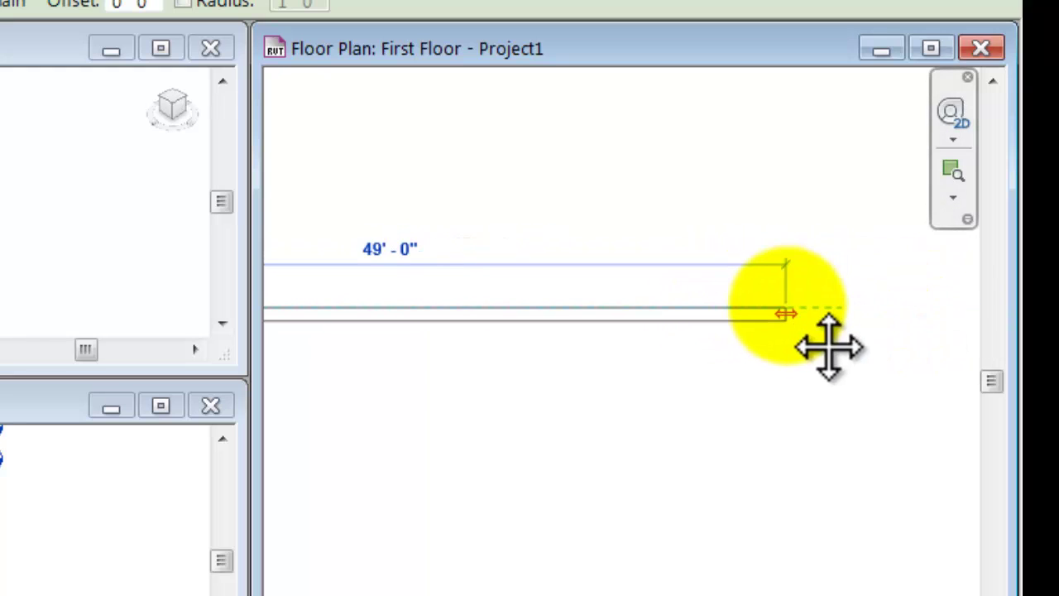
click(805, 310)
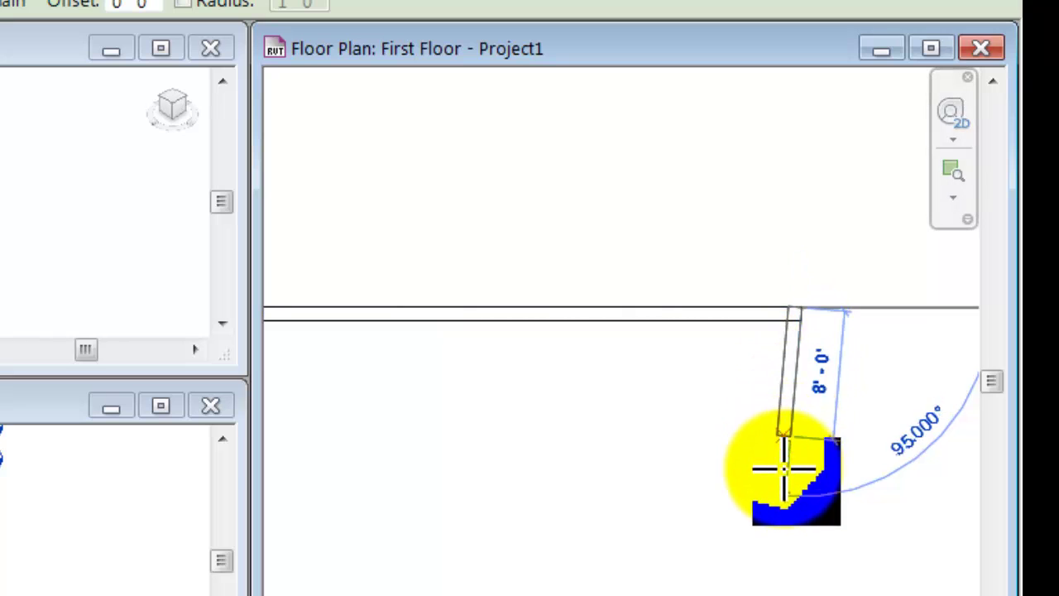
Draw the right-hand foundation wall about 25' long downward, followed by the 50' lower wall running left to align with the upper wall's left end
middle_drag(844, 507, 813, 184)
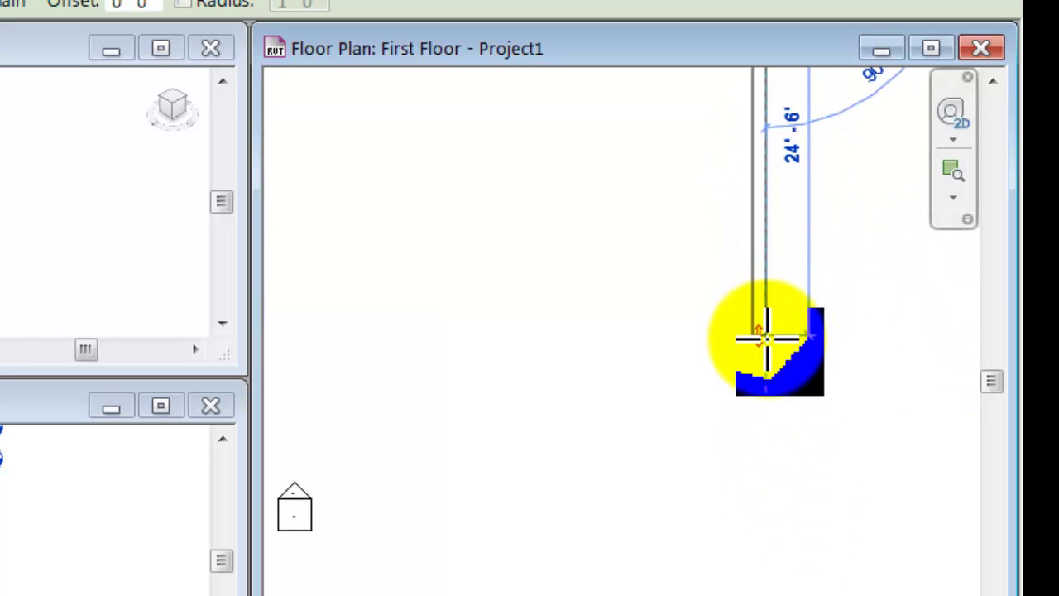
click(768, 344)
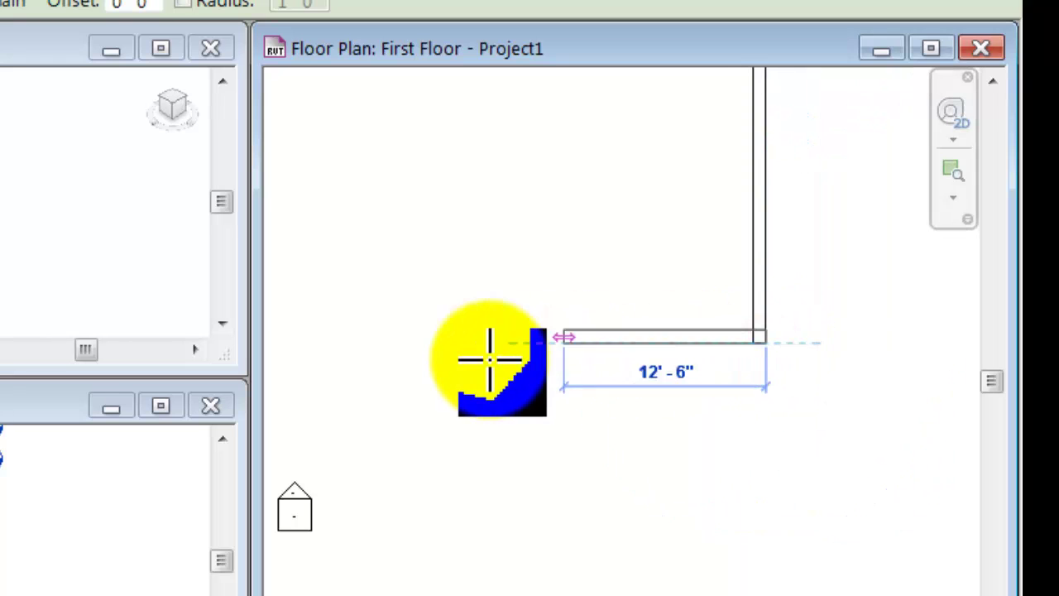
middle_drag(490, 355, 783, 352)
middle_drag(604, 406, 646, 566)
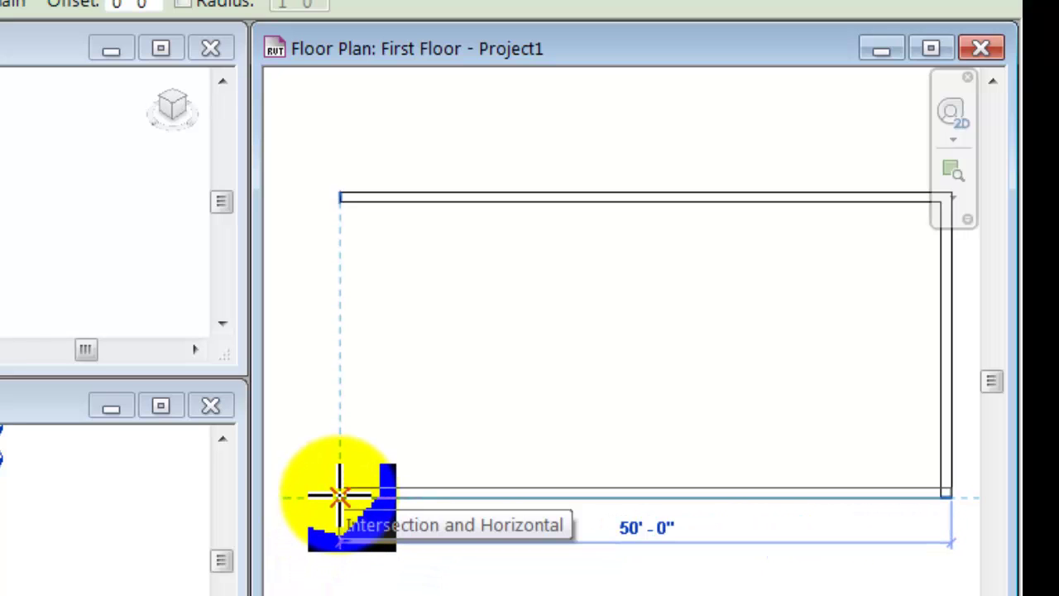
click(339, 495)
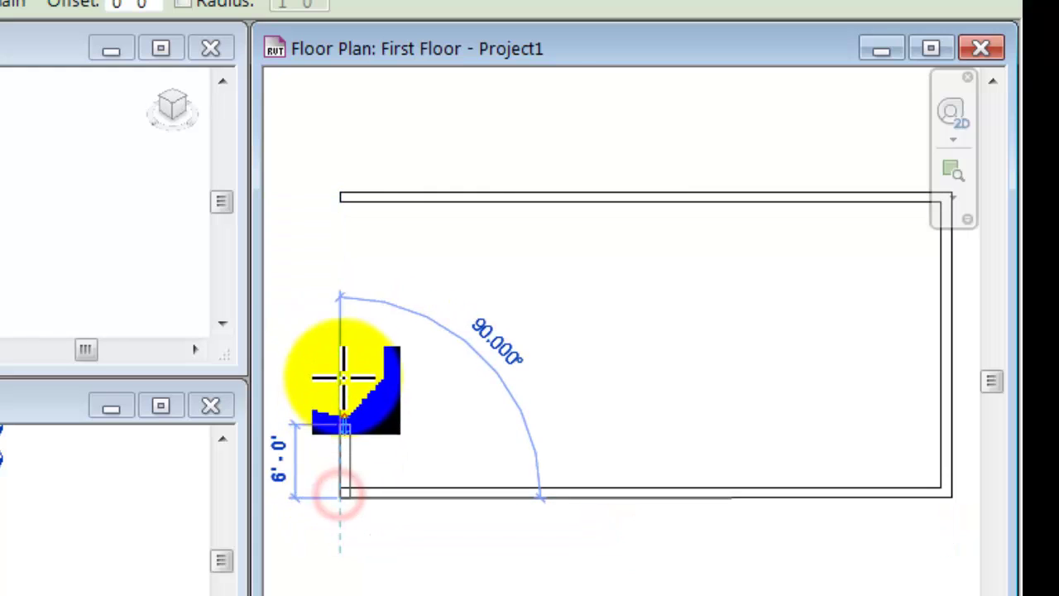
Close the rectangle with the left foundation wall up to the upper wall's starting corner and end the wall command
click(343, 201)
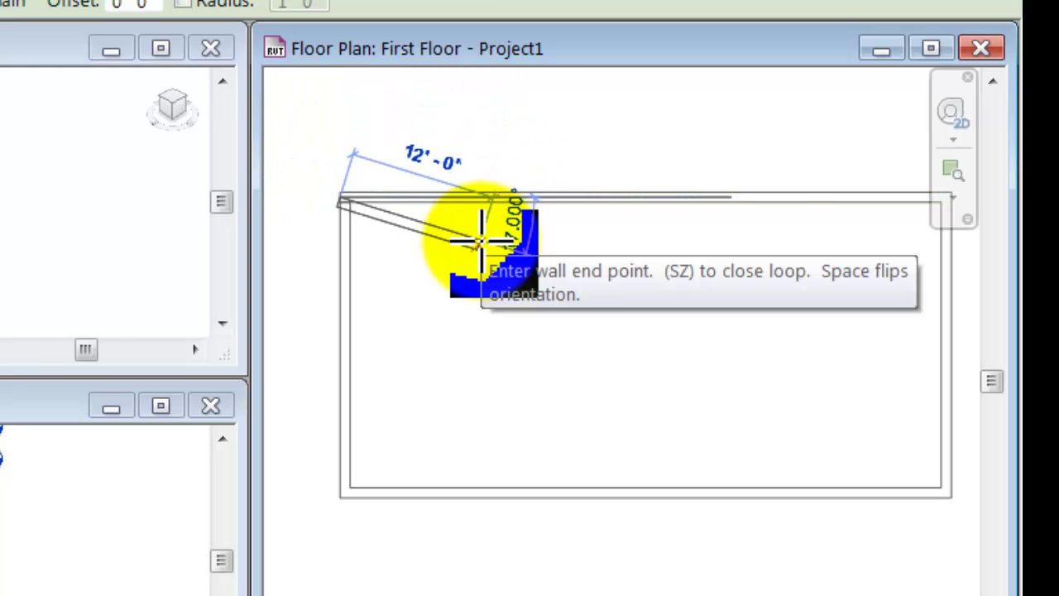
key(Escape)
key(Escape)
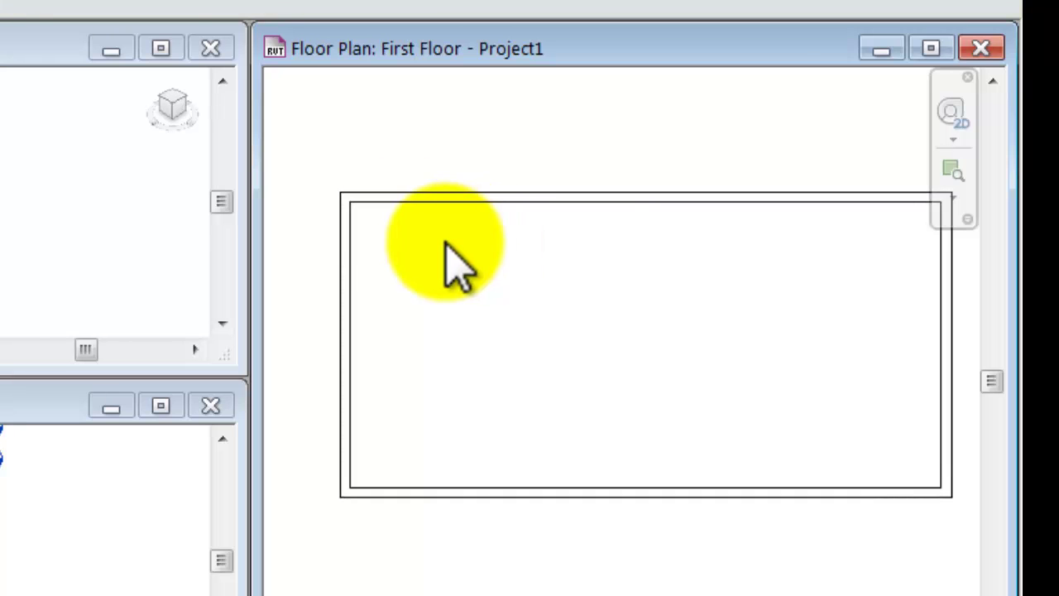
Examine the foundation walls in the 3D view and in the North elevation
click(2, 223)
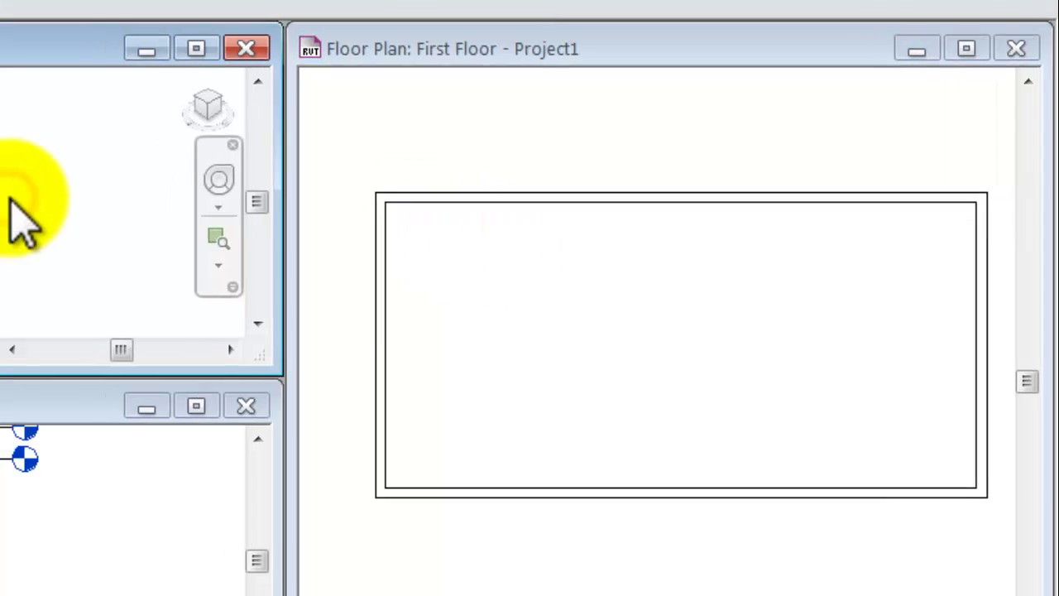
middle_drag(541, 243, 533, 135)
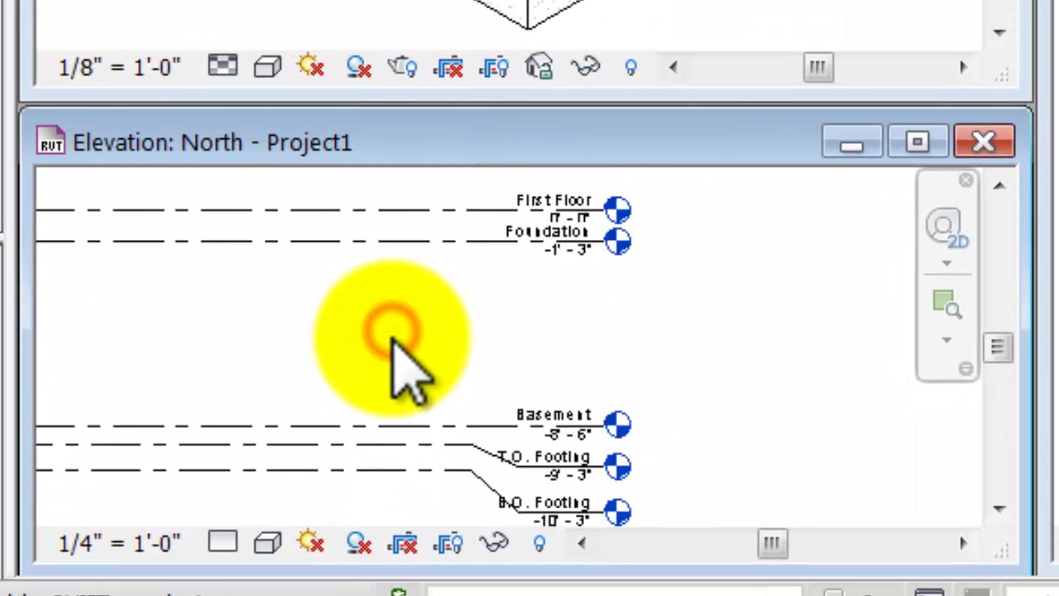
scroll(402, 367, down, 4)
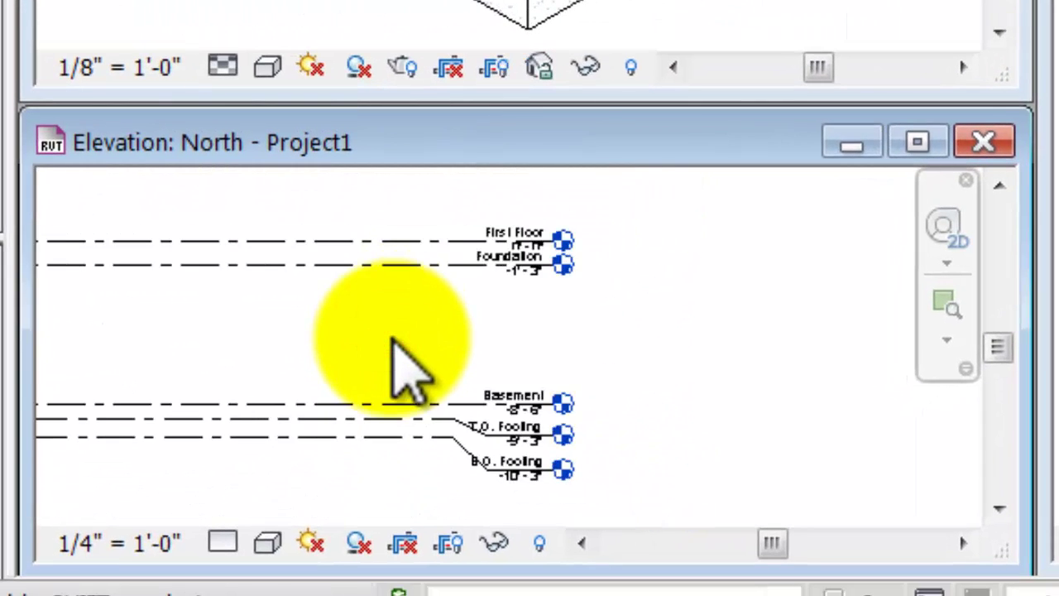
middle_drag(438, 390, 791, 327)
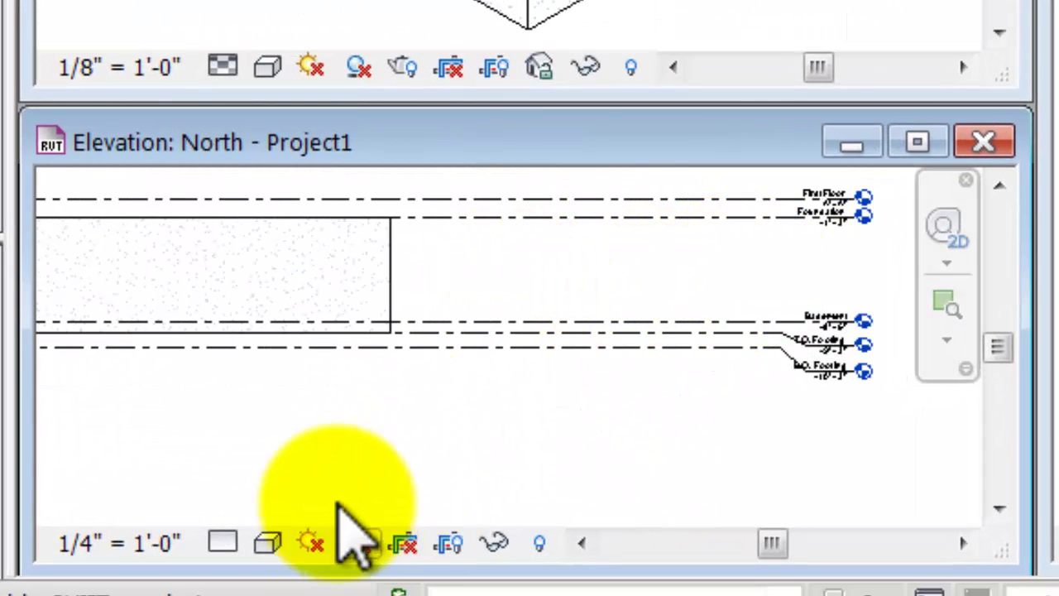
middle_drag(406, 458, 274, 470)
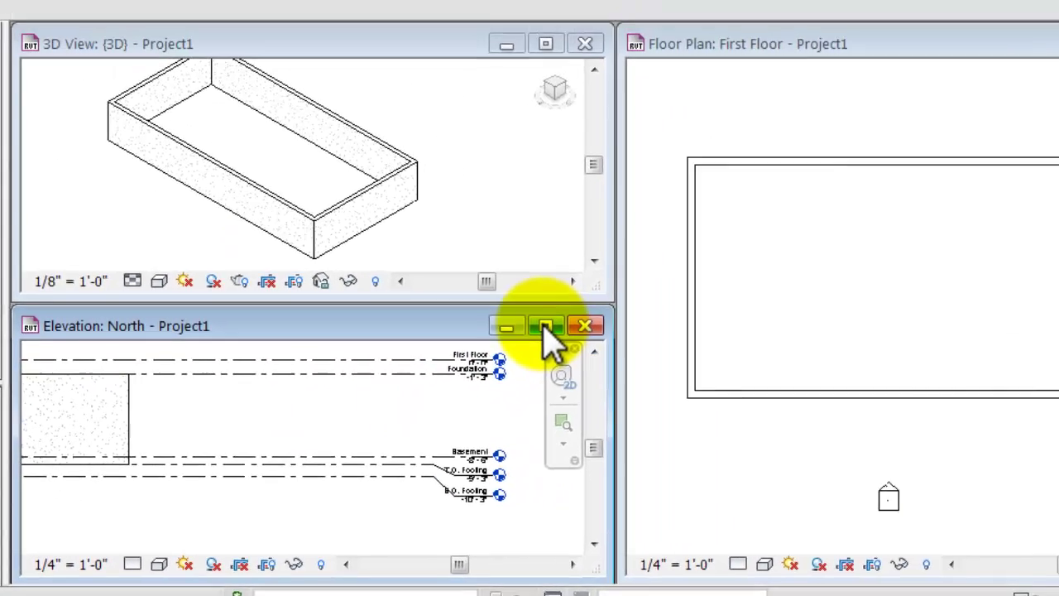
Maximize the North elevation and select the foundation wall to compare its base and top with the T.O. Footing and Foundation levels
click(546, 326)
middle_drag(337, 262, 485, 356)
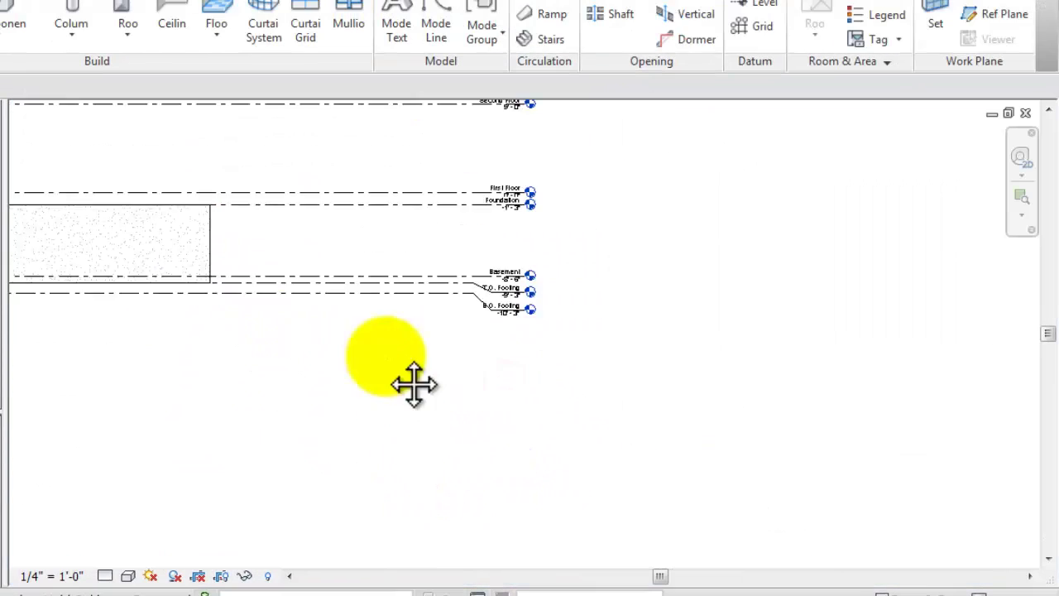
middle_drag(414, 383, 438, 367)
scroll(366, 277, up, 4)
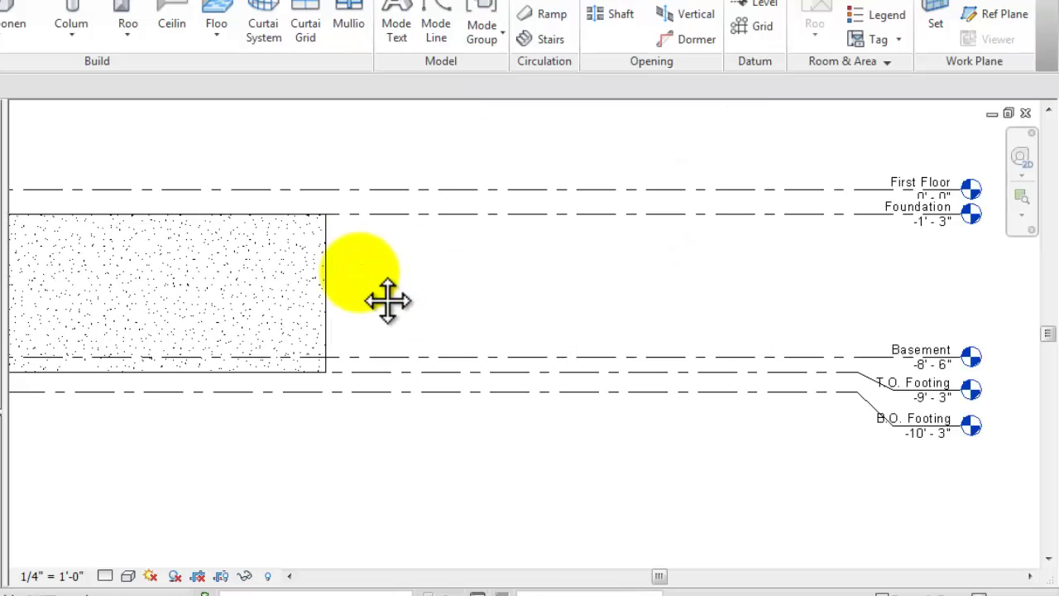
middle_drag(388, 301, 371, 311)
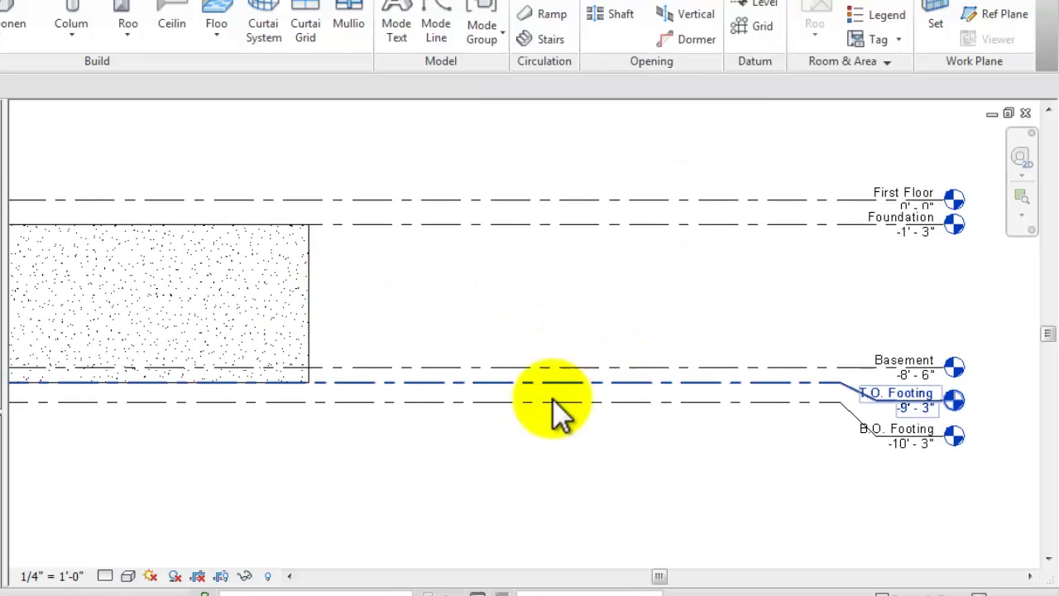
click(308, 296)
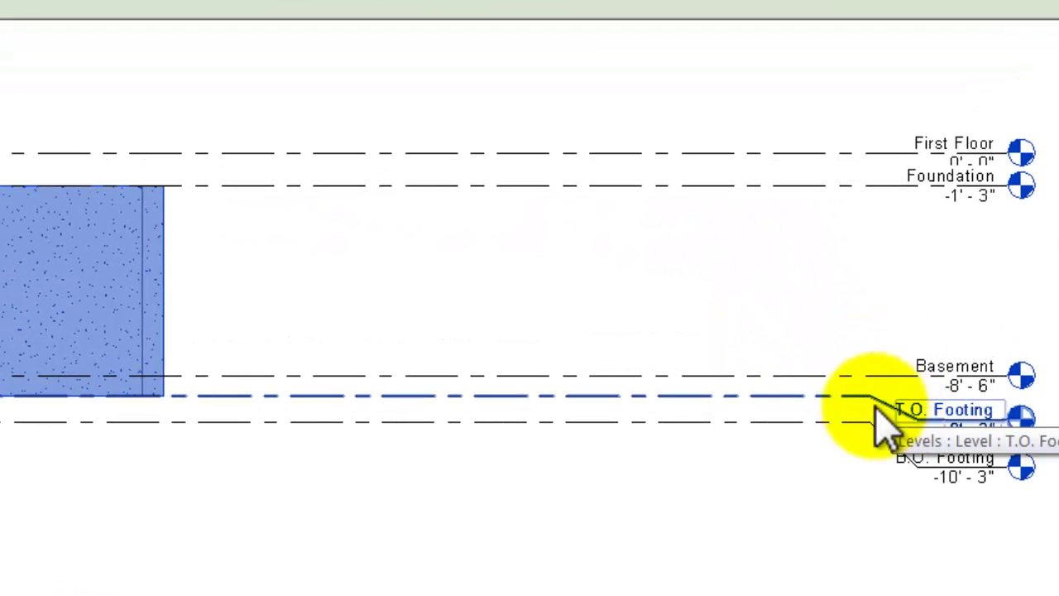
click(900, 425)
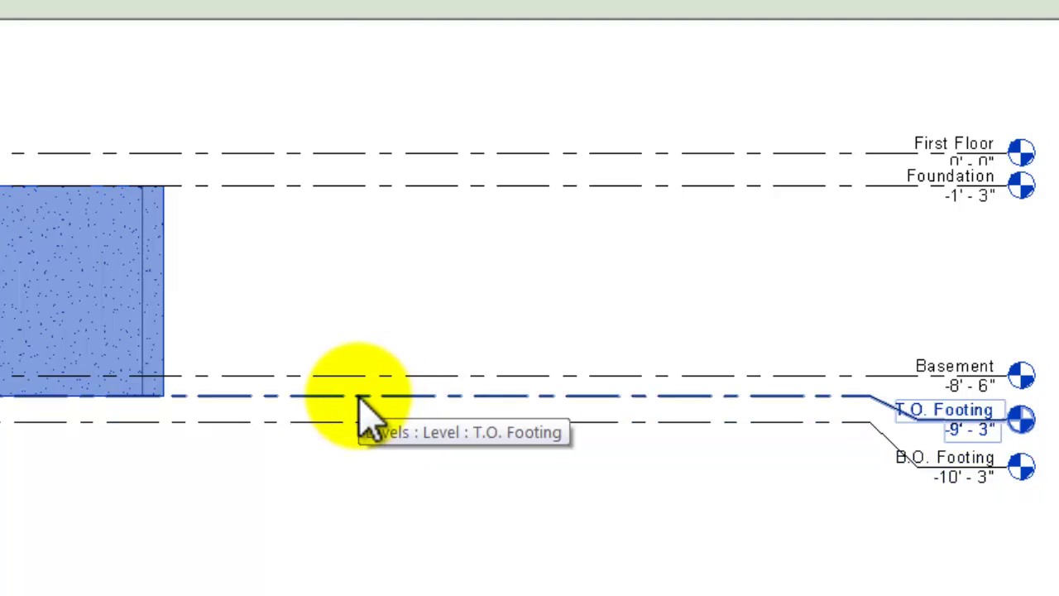
click(494, 186)
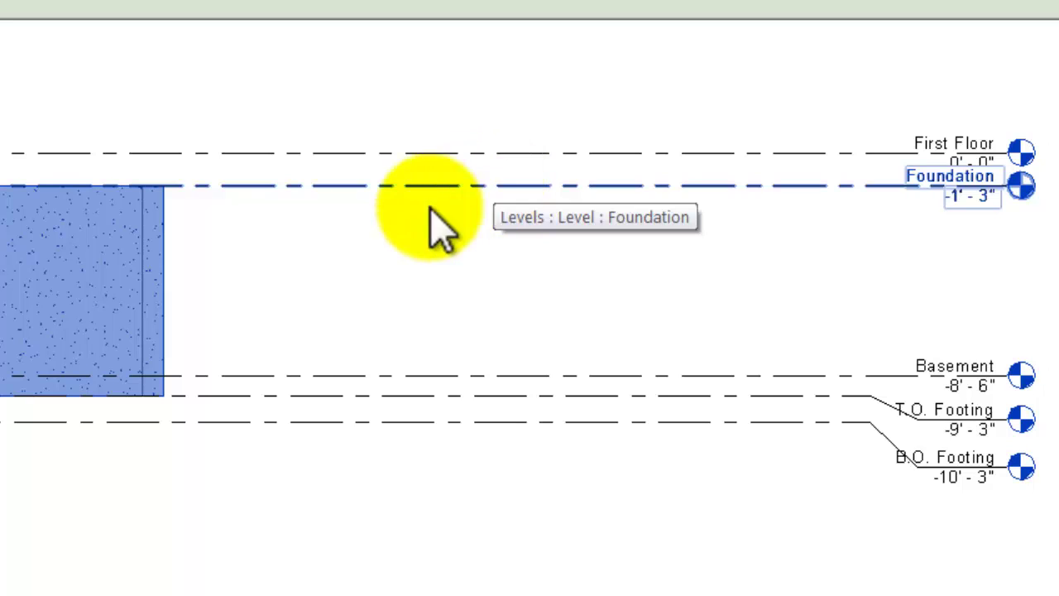
click(386, 248)
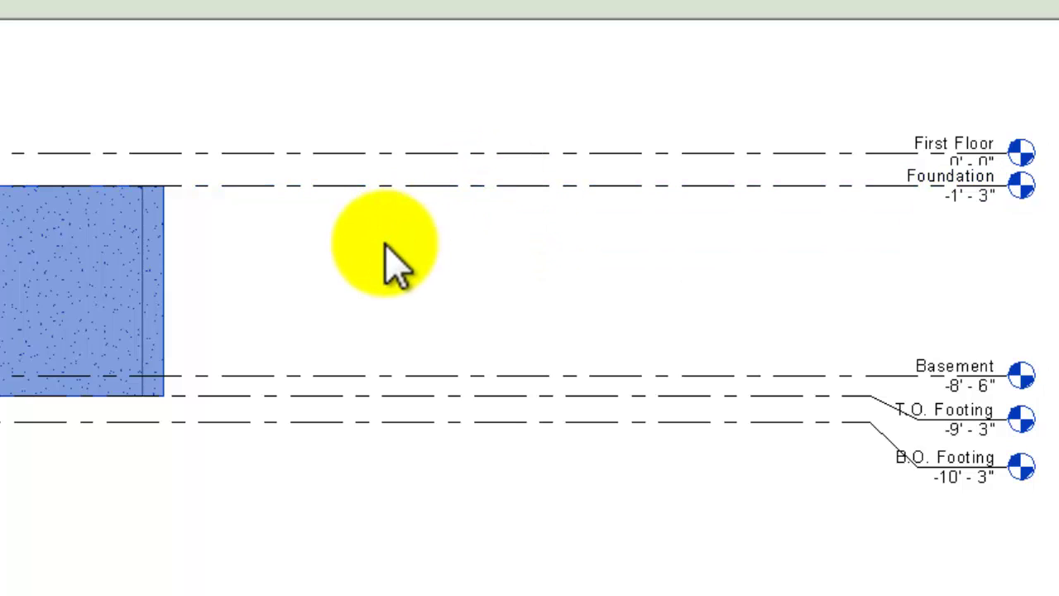
Try moving the Foundation level to -3' 0" and the T.O. Footing level to -6' 3", undoing each move
click(381, 186)
ctrl+drag(379, 187, 384, 241)
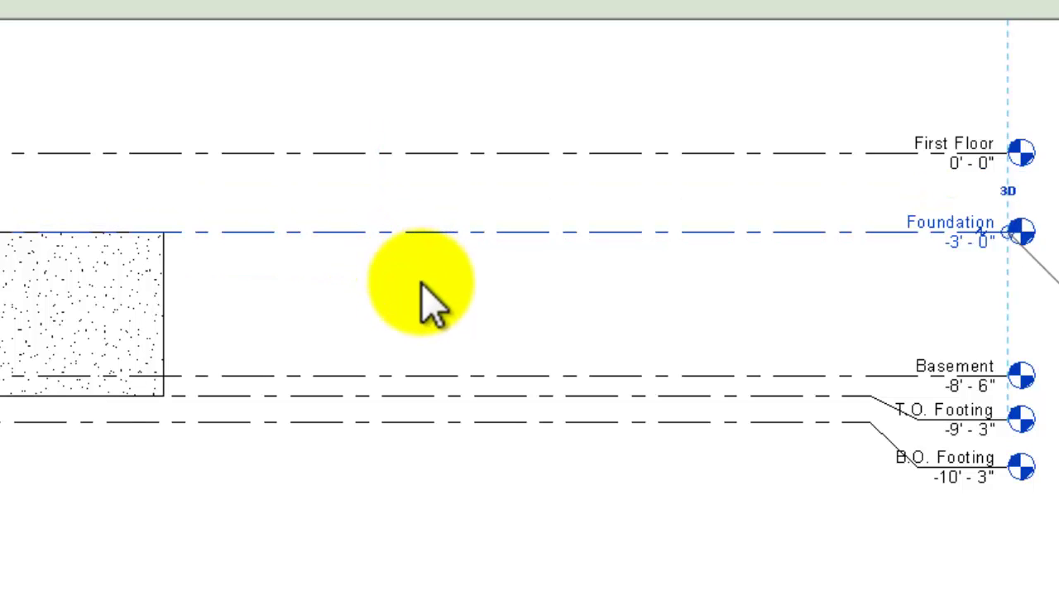
key(ctrl+z)
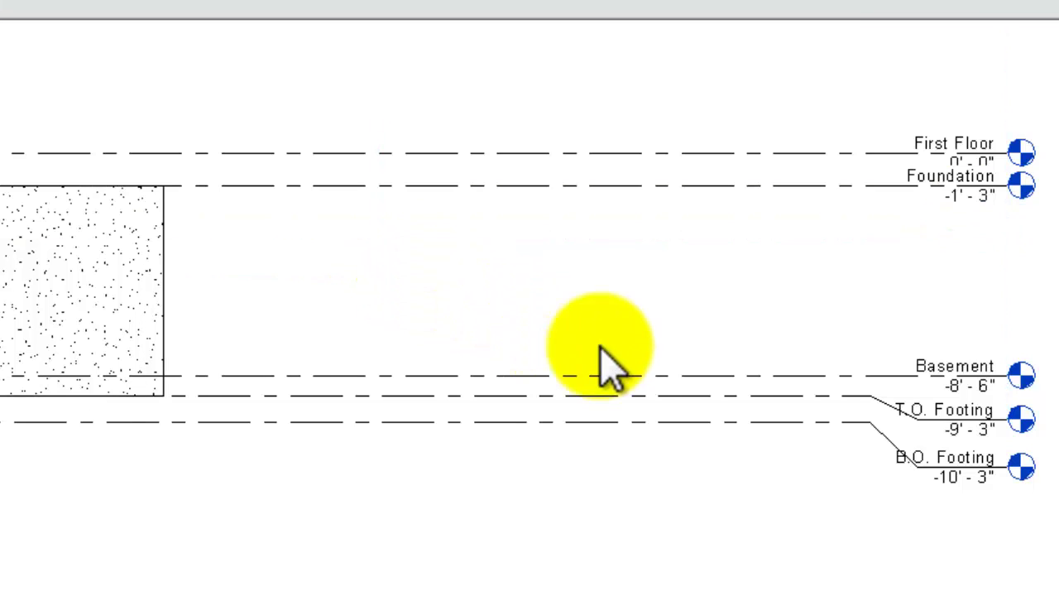
mouse_move(683, 422)
mouse_down()
mouse_move(669, 331)
mouse_move(568, 571)
mouse_up()
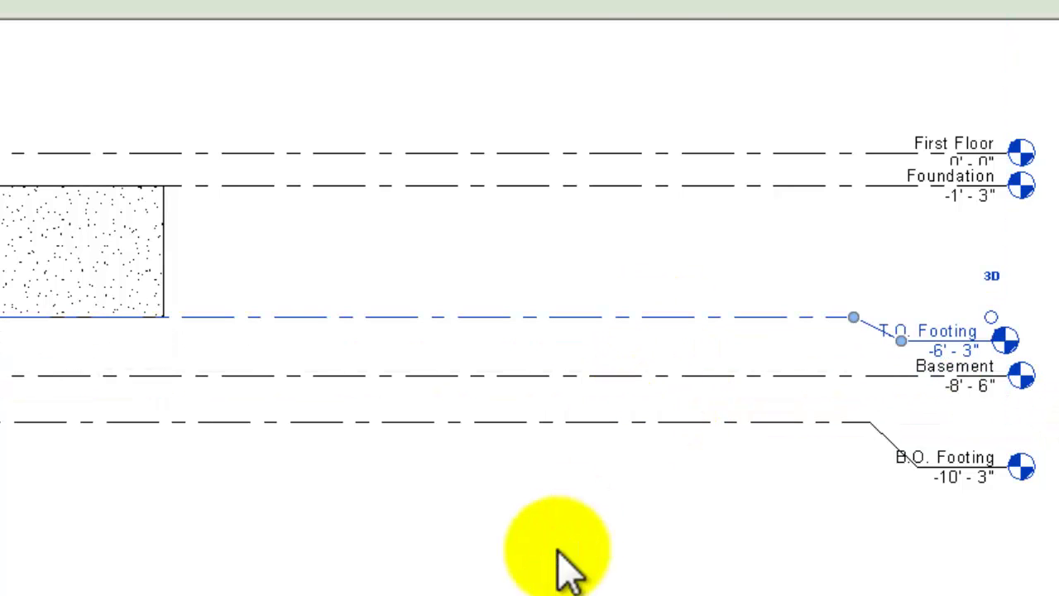
key(ctrl+z)
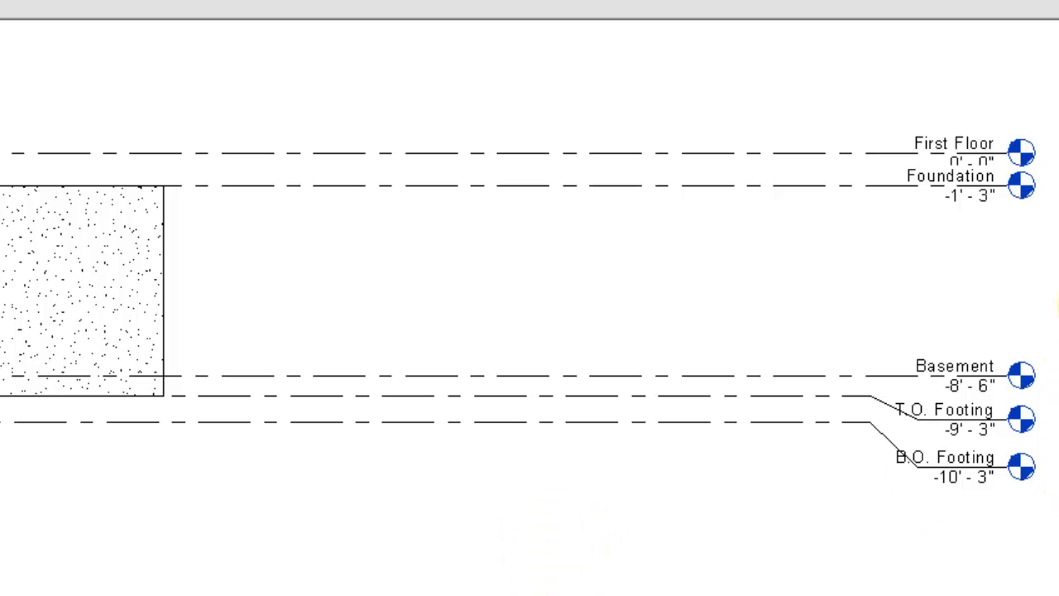
Try setting the Foundation level's elevation to 2' and undo the change
click(886, 184)
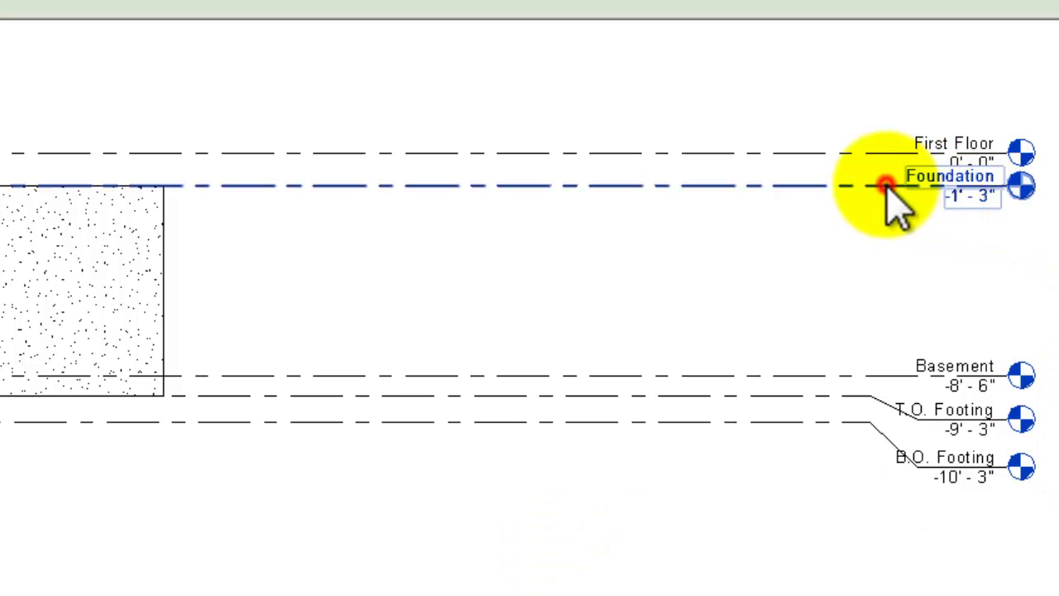
click(976, 198)
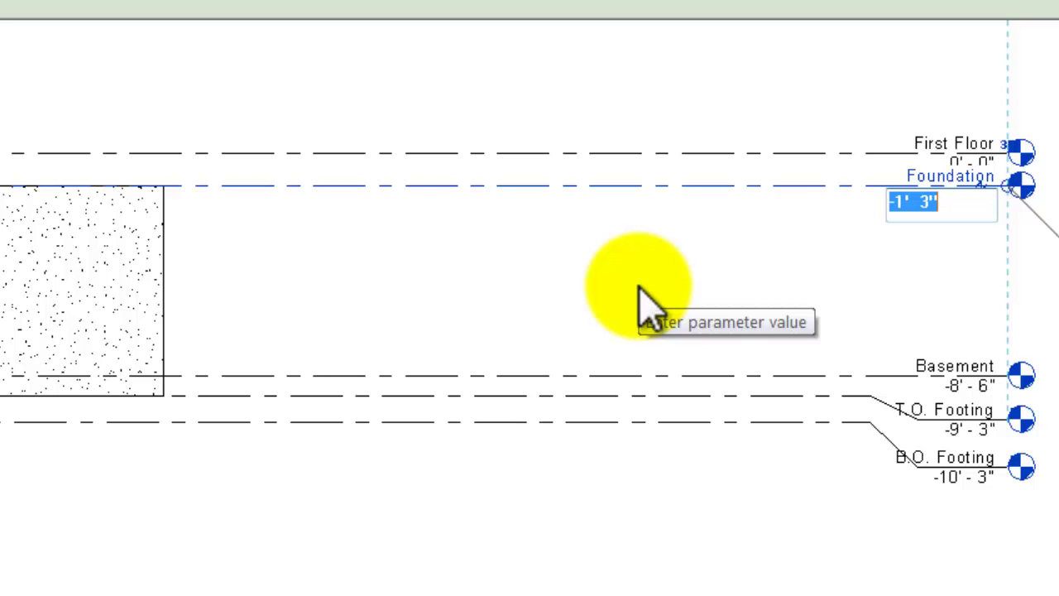
text(2)
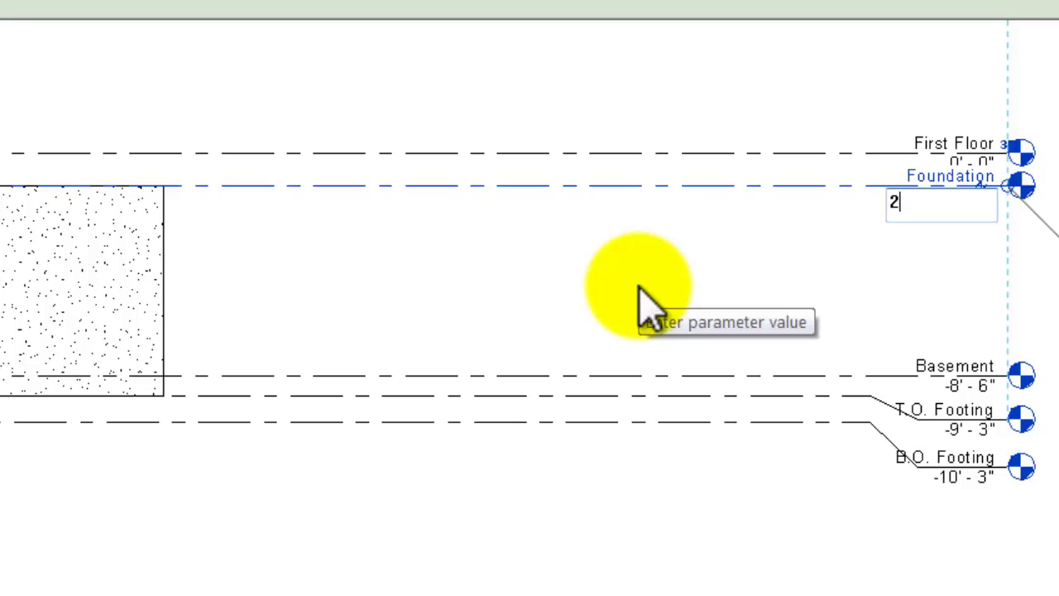
key(Return)
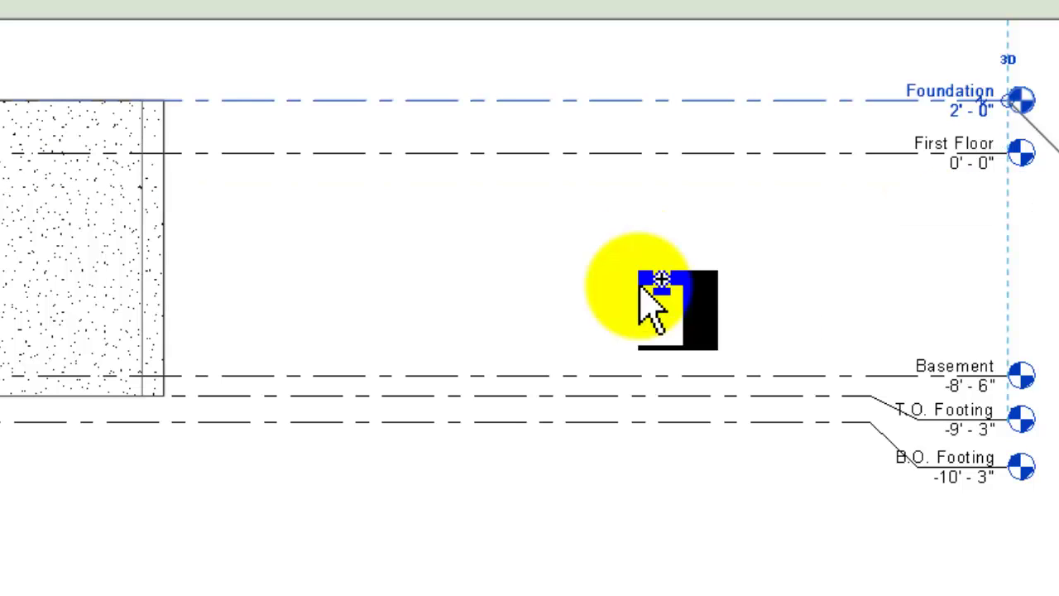
key(ctrl+z)
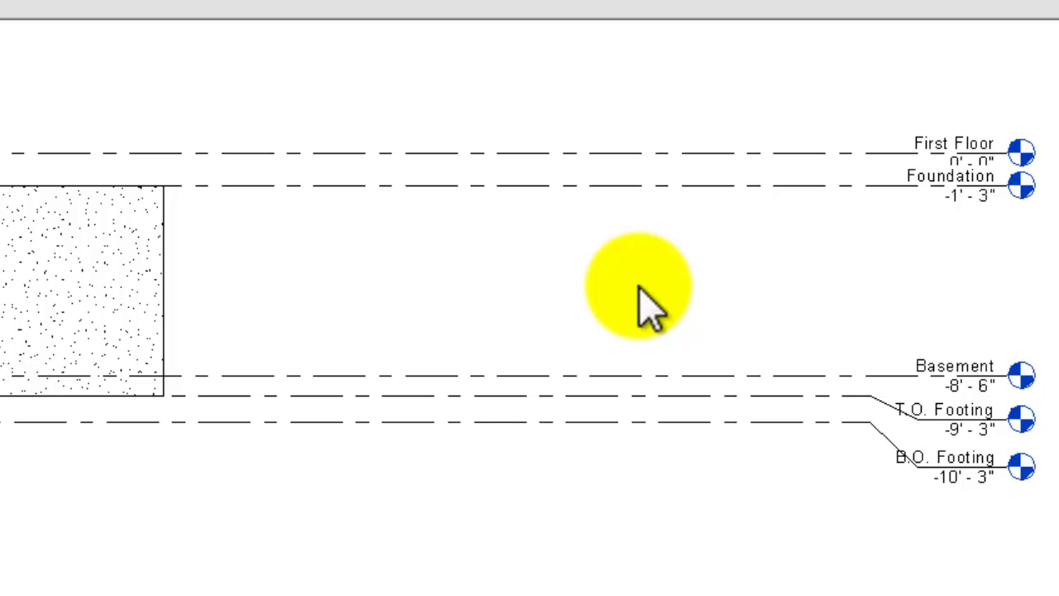
Select the foundation wall in the North elevation, examine it across the tiled views, and clear the selection in the First Floor plan
click(165, 289)
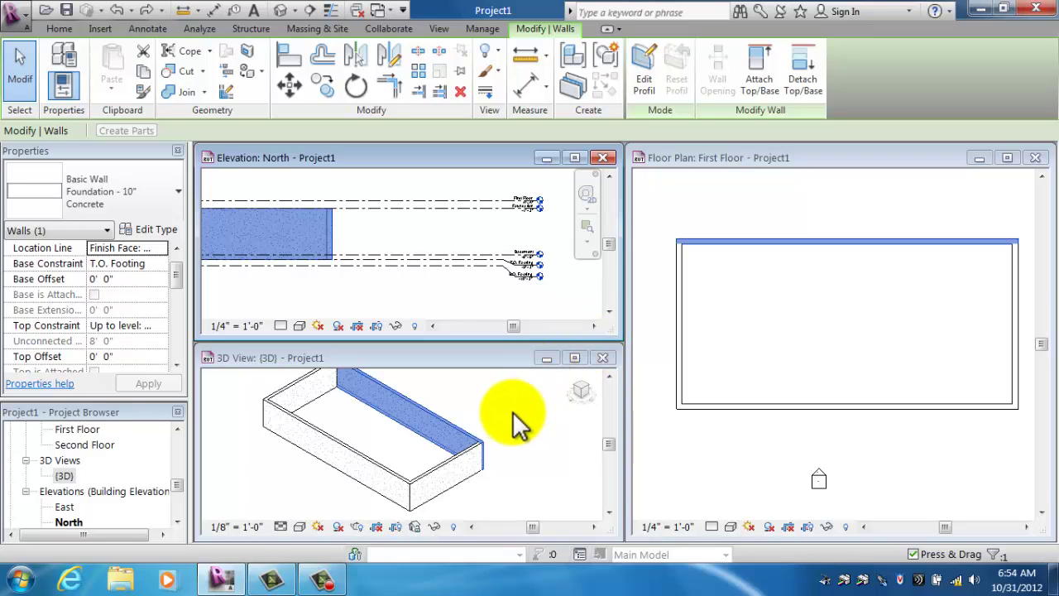
click(692, 449)
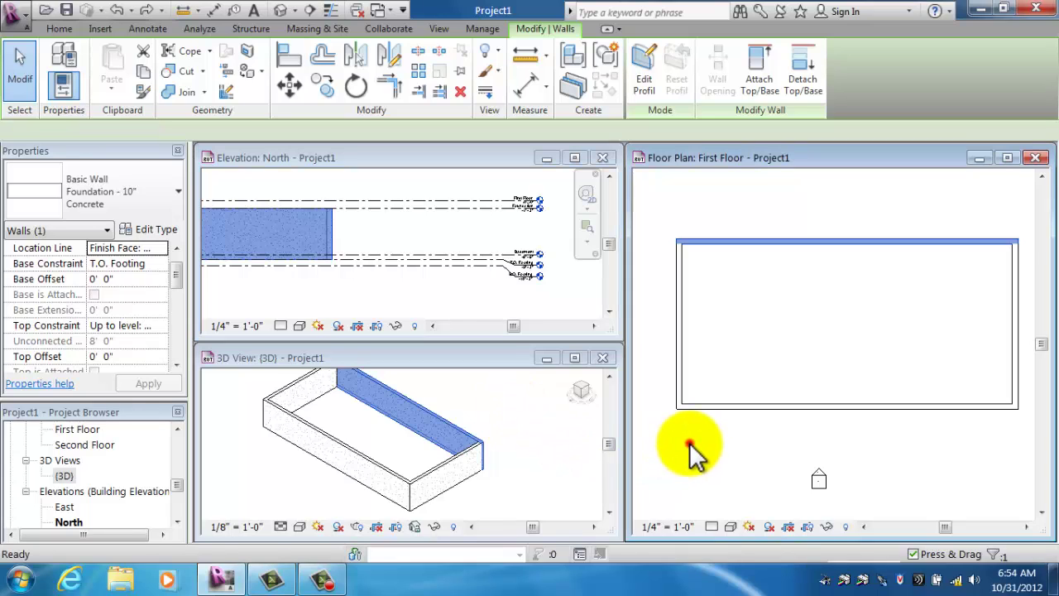
click(774, 318)
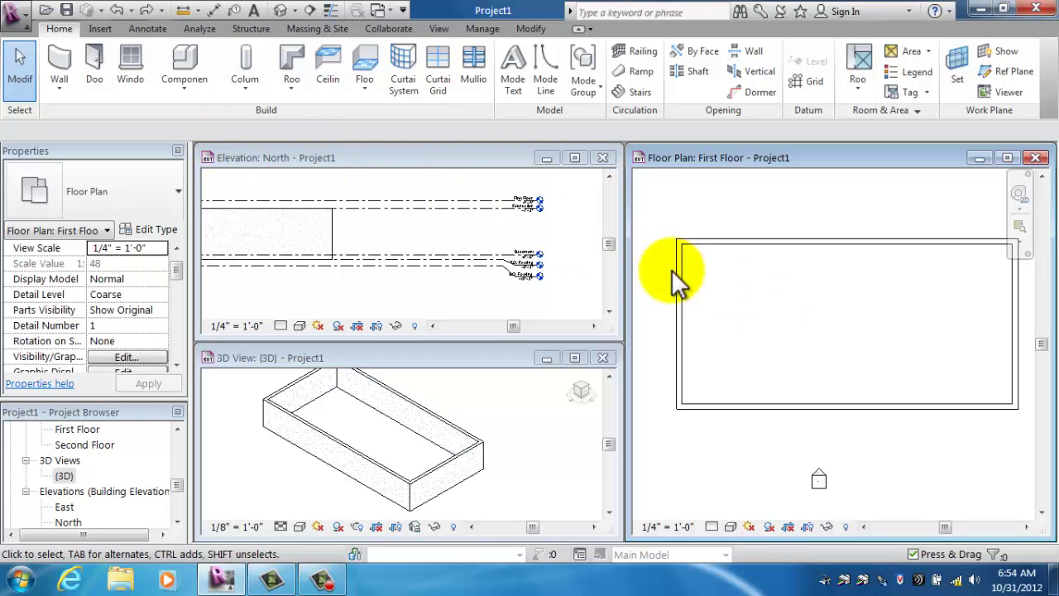
click(757, 306)
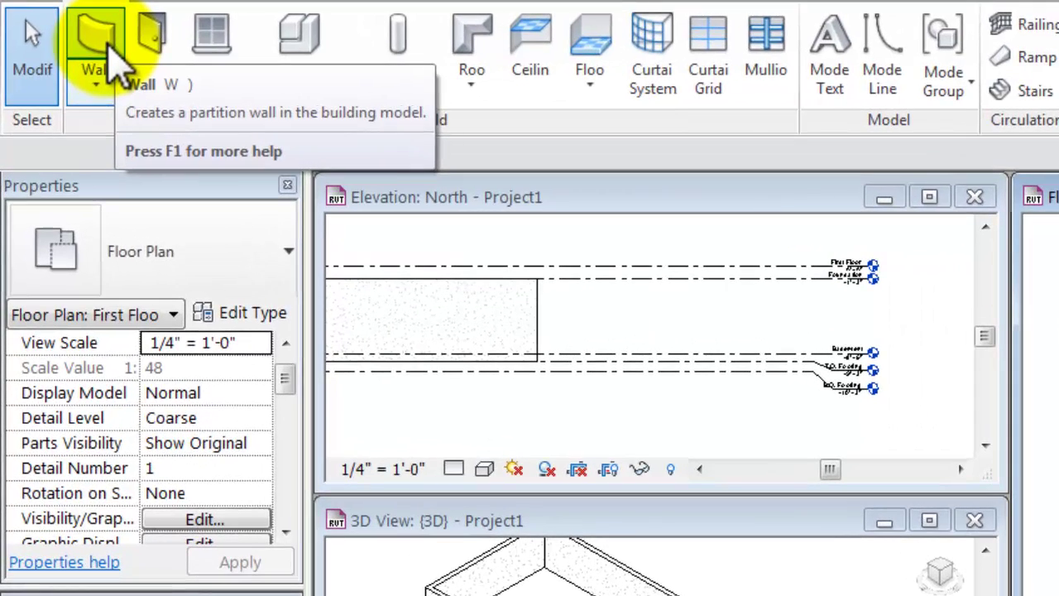
Start a new wall using the 24" Footing type
click(66, 62)
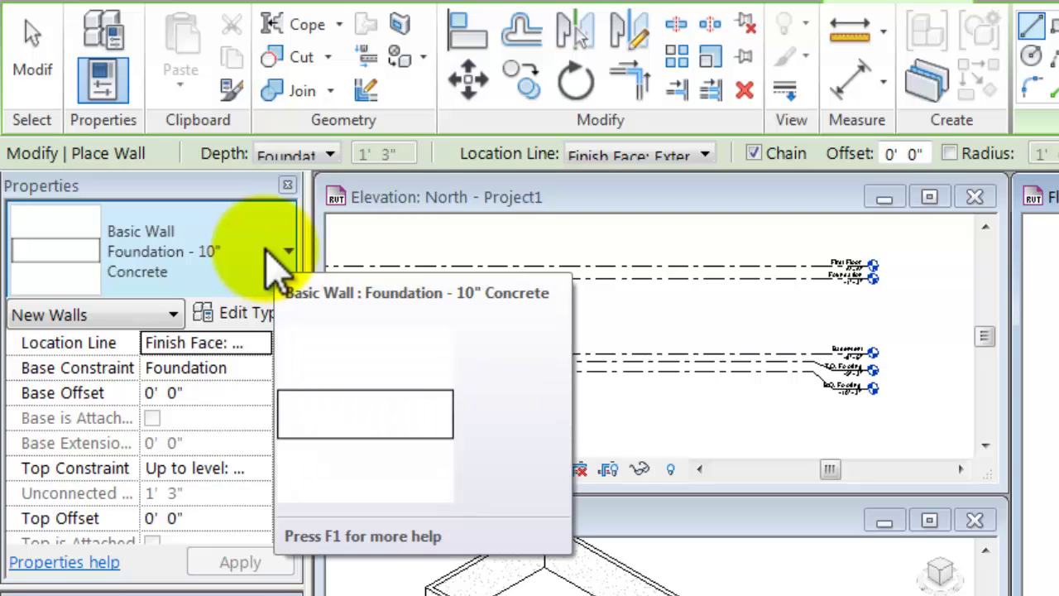
click(278, 263)
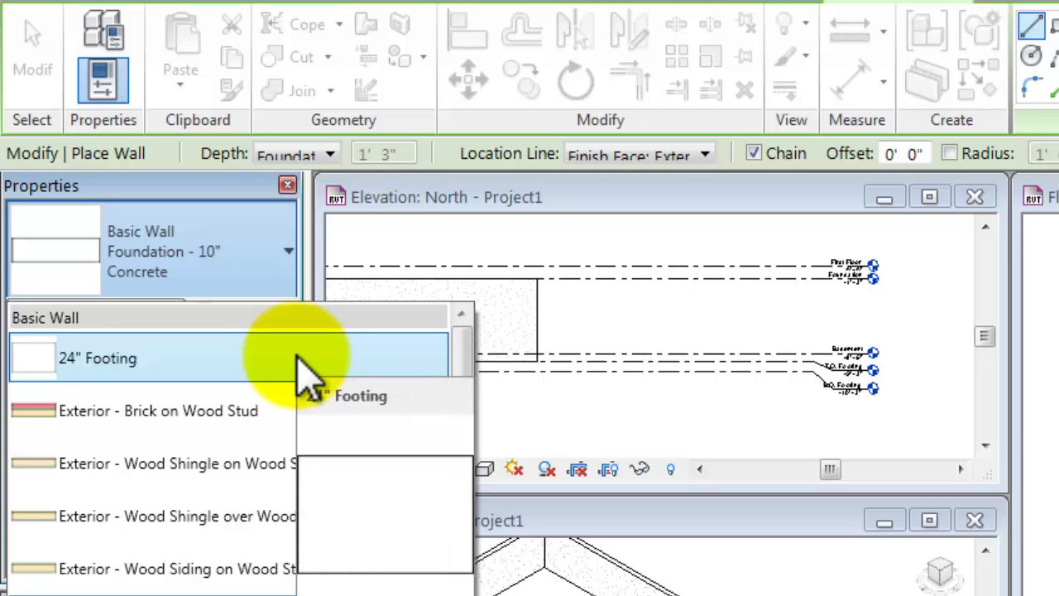
click(302, 364)
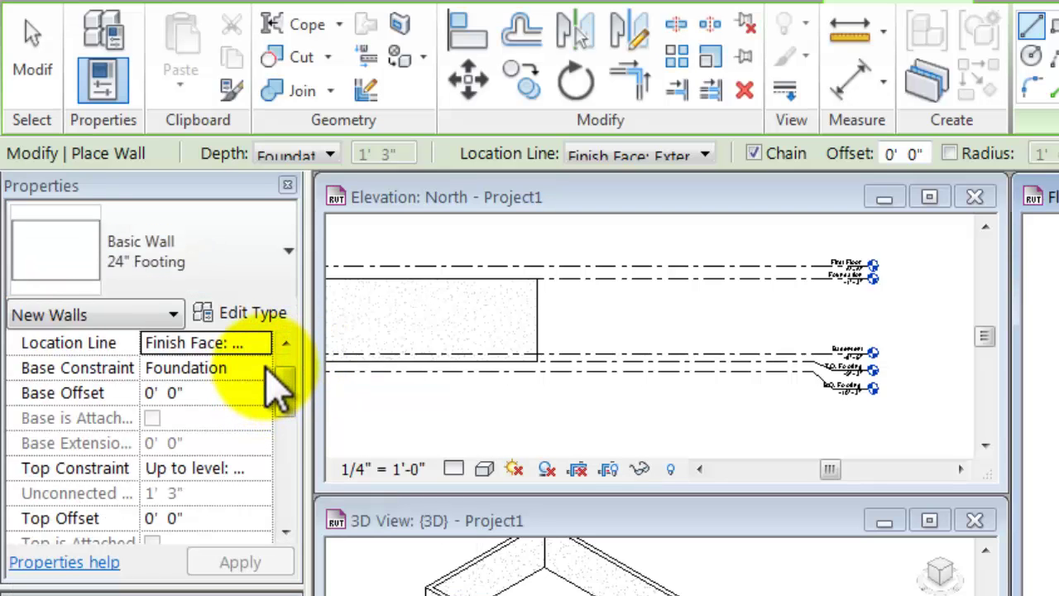
Set the new footing wall's base constraint to B.O. Footing and its top constraint to T.O. Footing
click(267, 369)
click(262, 367)
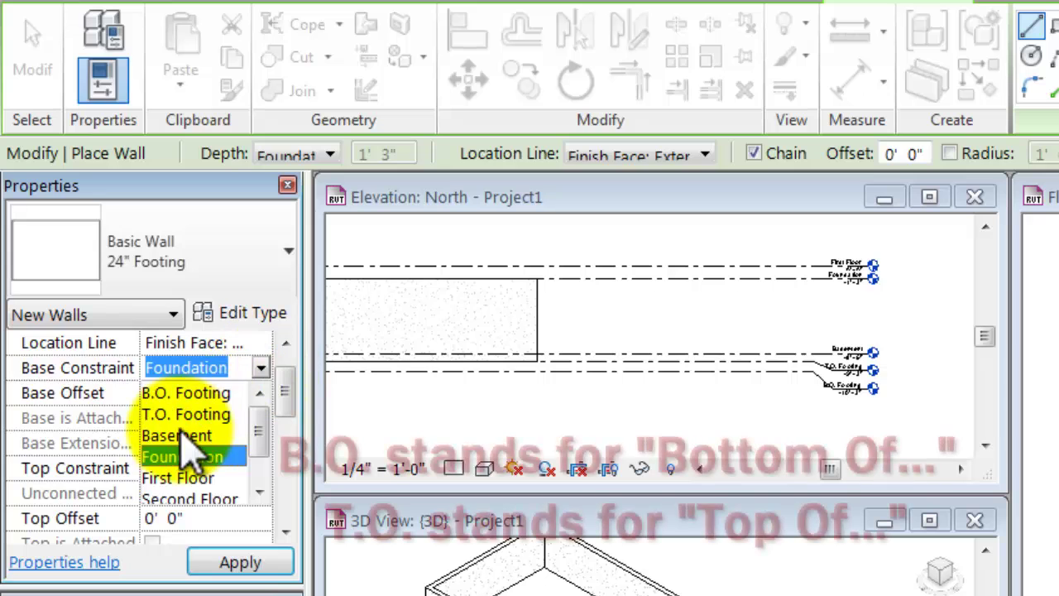
click(248, 393)
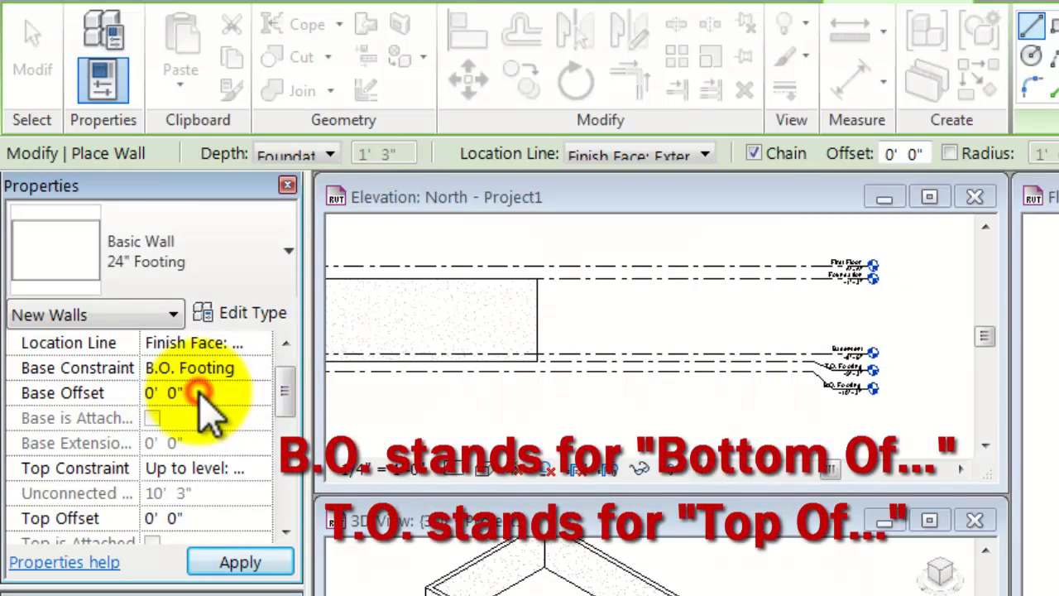
click(265, 470)
click(261, 469)
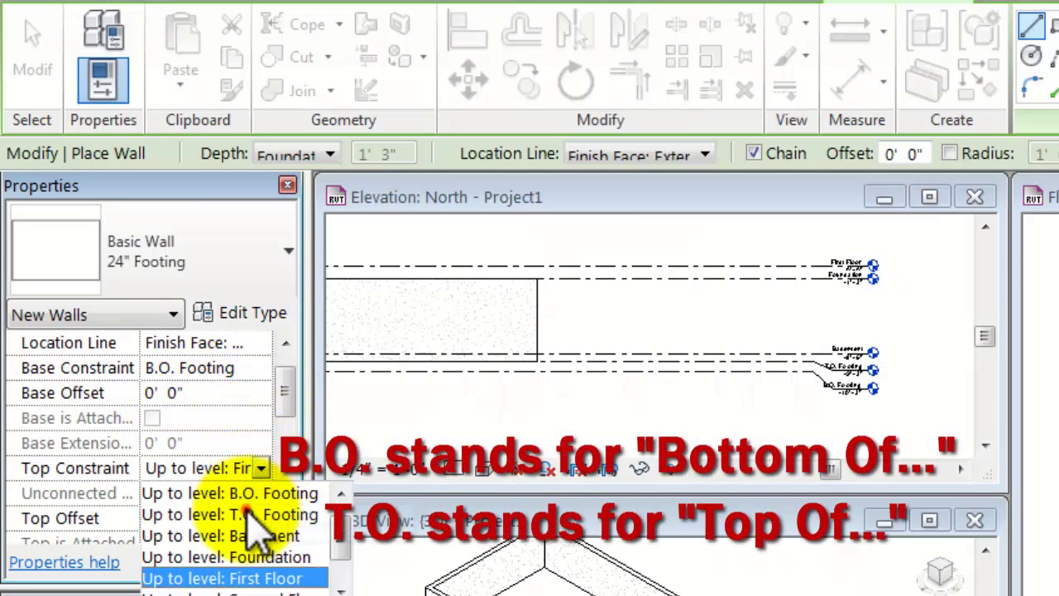
click(248, 514)
click(253, 560)
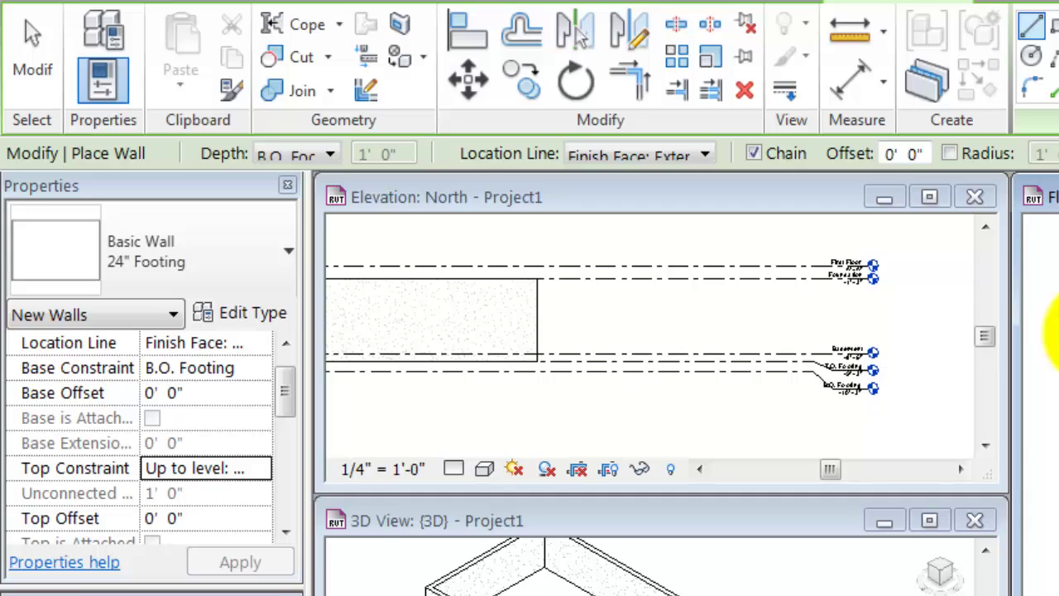
Draw four connected 24" footings around the foundation rectangle in the First Floor plan, with the location line at Core Centerline along the foundation walls' centers
click(706, 157)
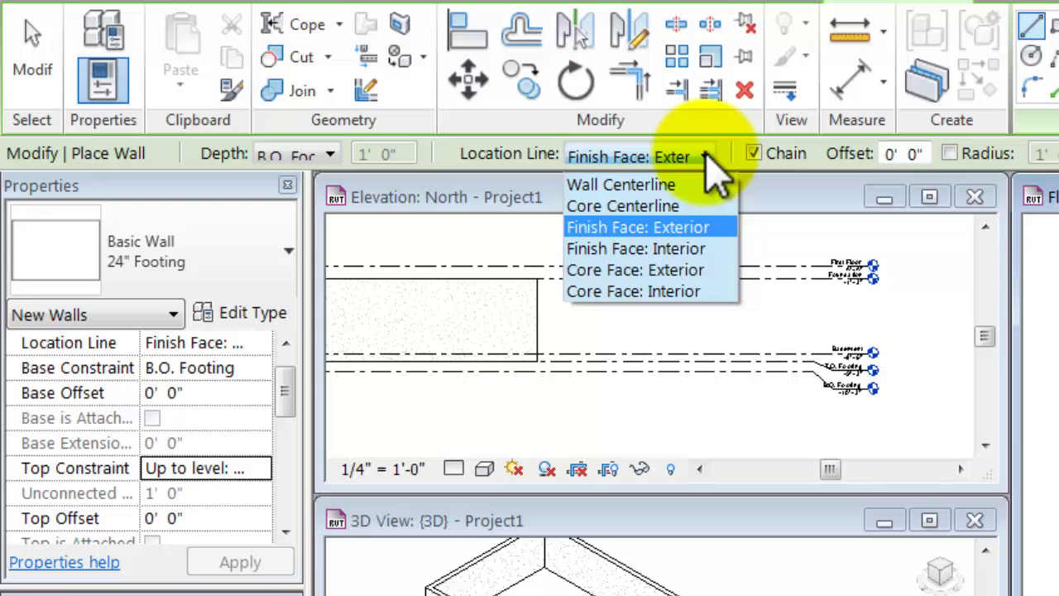
click(663, 207)
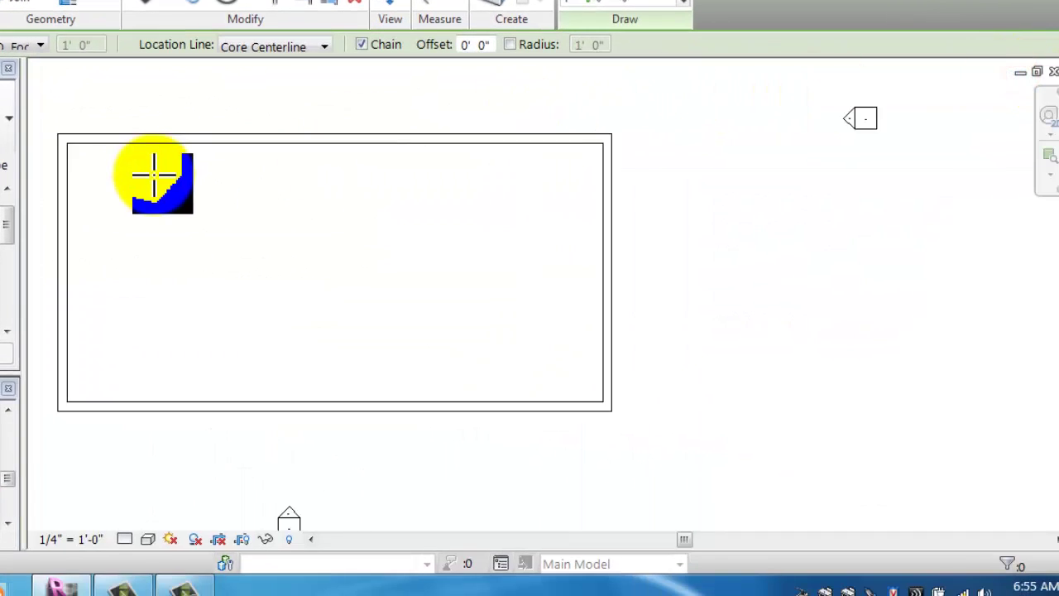
scroll(154, 176, up, 1)
middle_drag(154, 175, 353, 165)
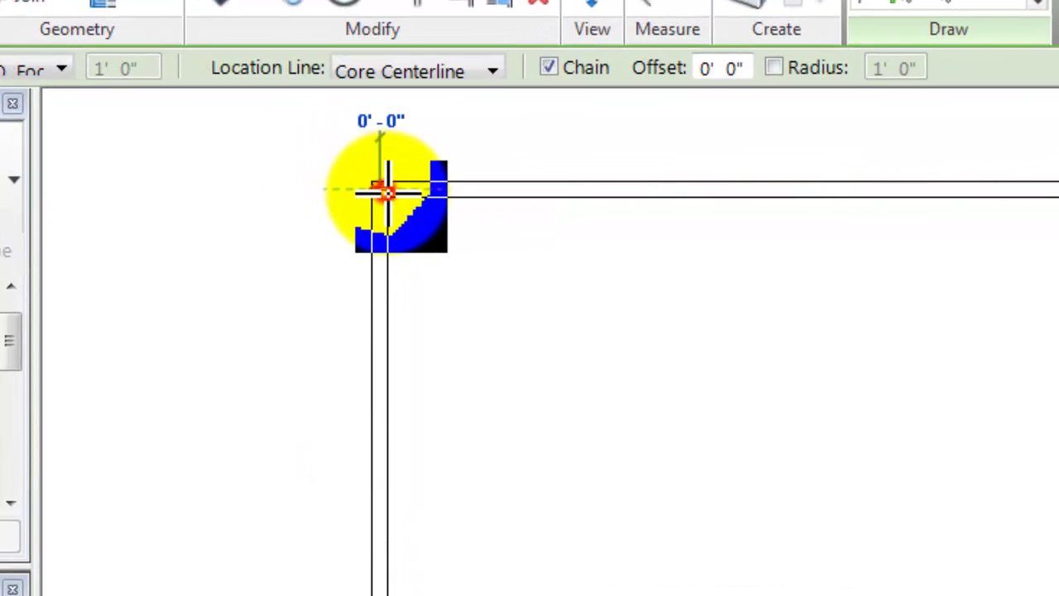
click(386, 192)
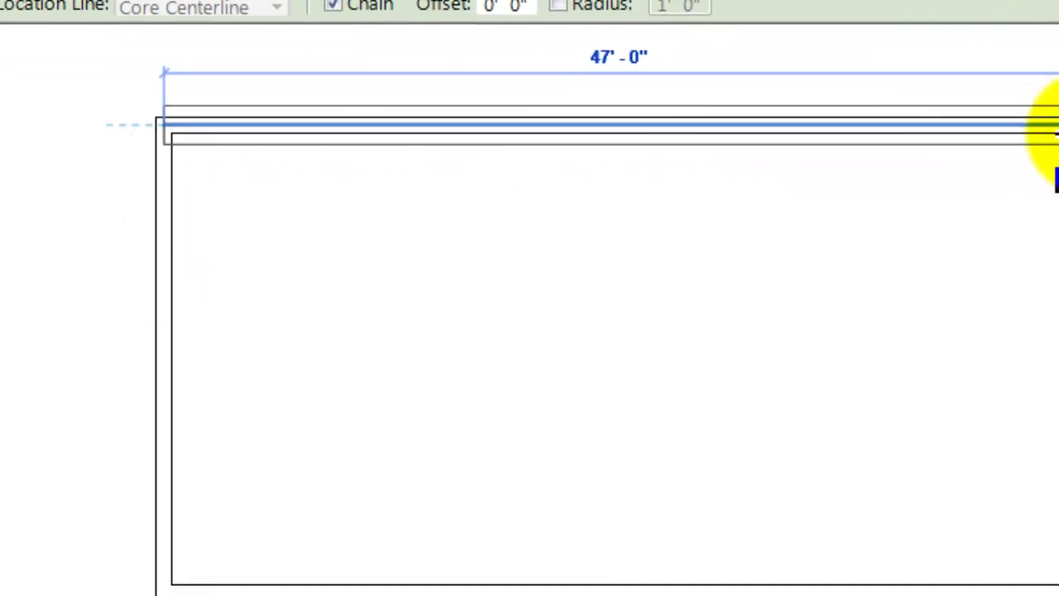
click(949, 81)
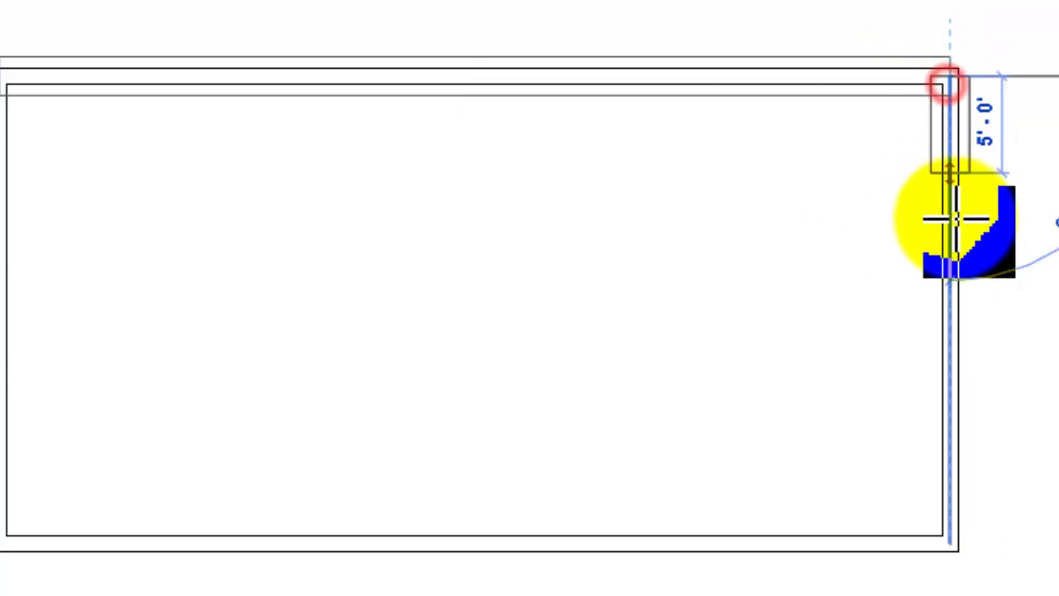
click(948, 542)
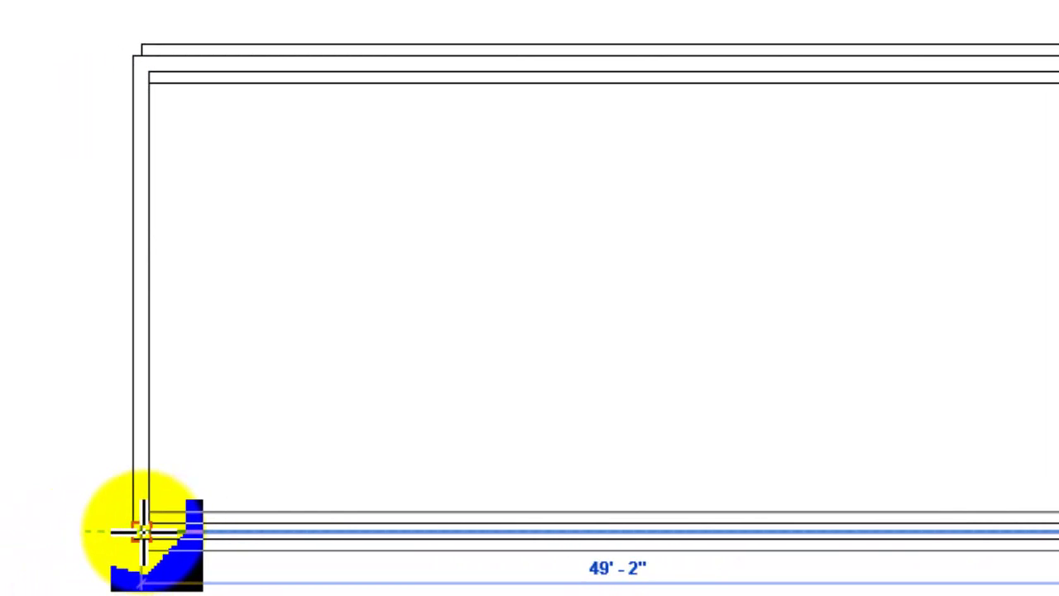
click(146, 530)
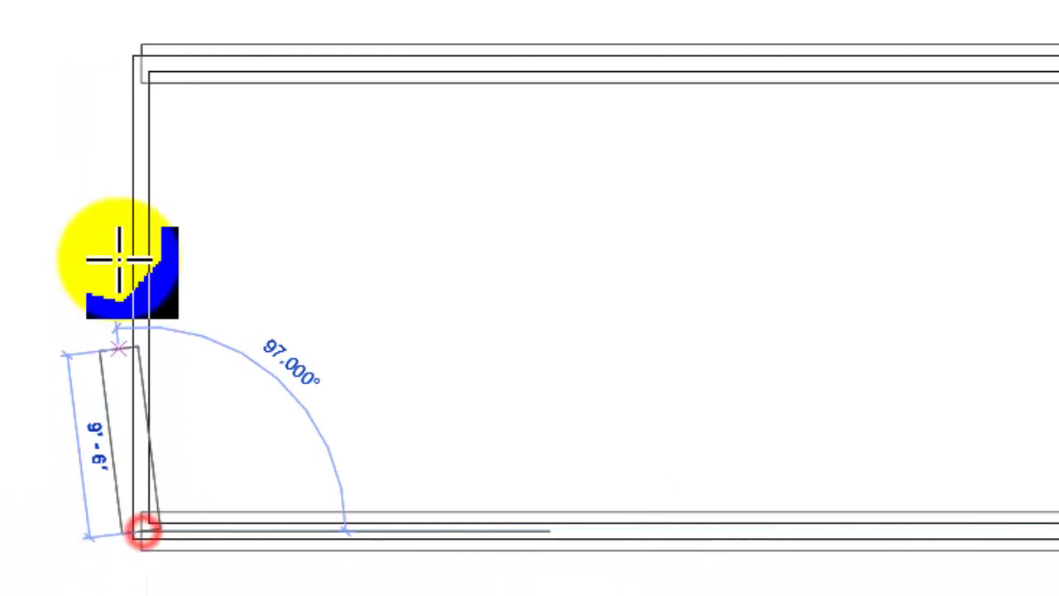
click(145, 59)
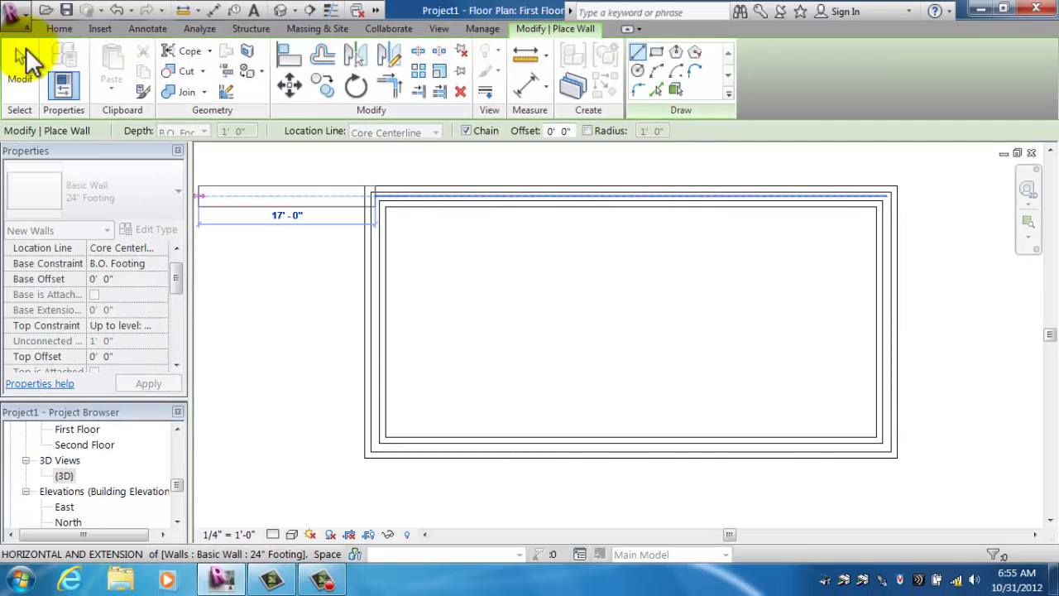
click(20, 61)
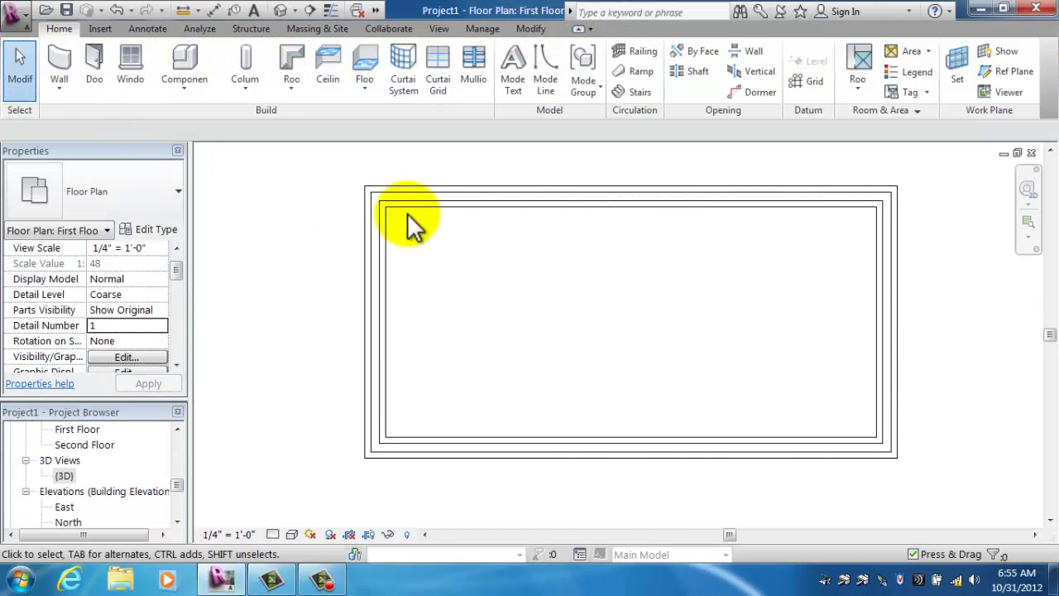
Tile the views, then select the footing in the North elevation and maximize that view to compare it with the T.O. and B.O. Footing levels
key(w)
key(t)
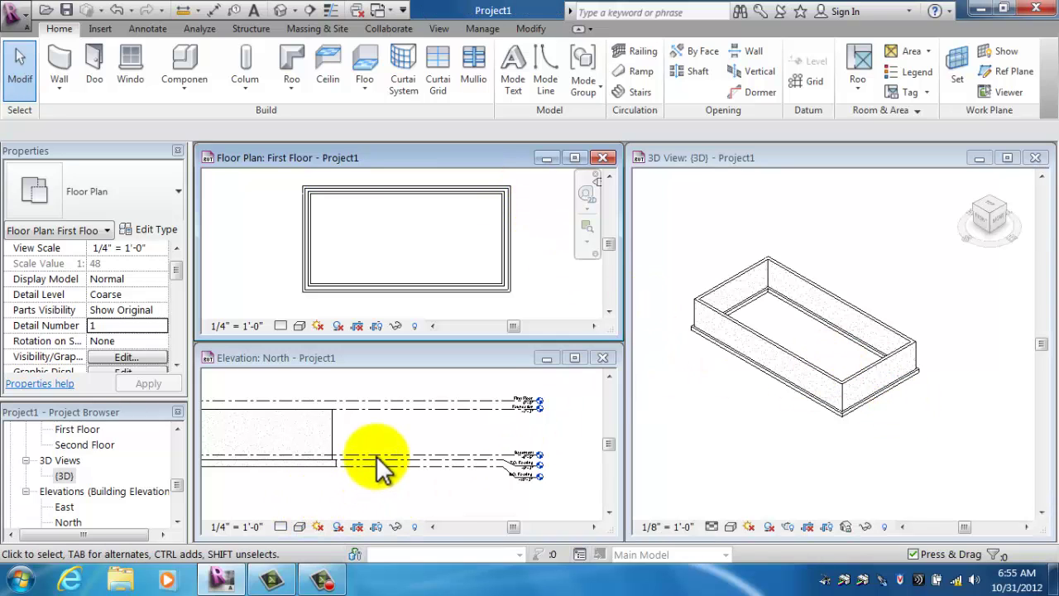
middle_drag(379, 467, 372, 435)
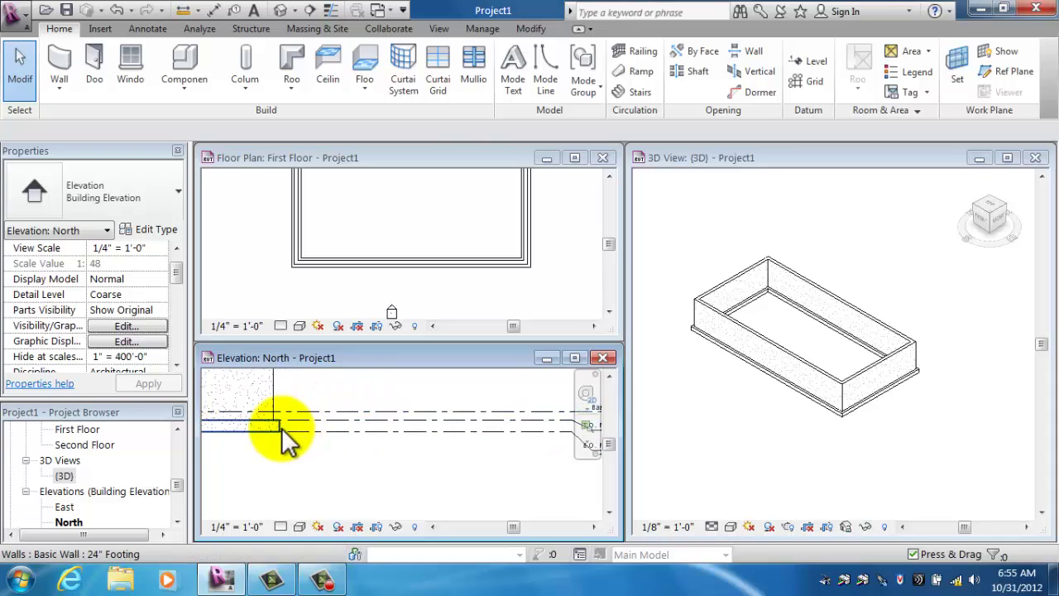
click(282, 428)
middle_drag(528, 400, 500, 436)
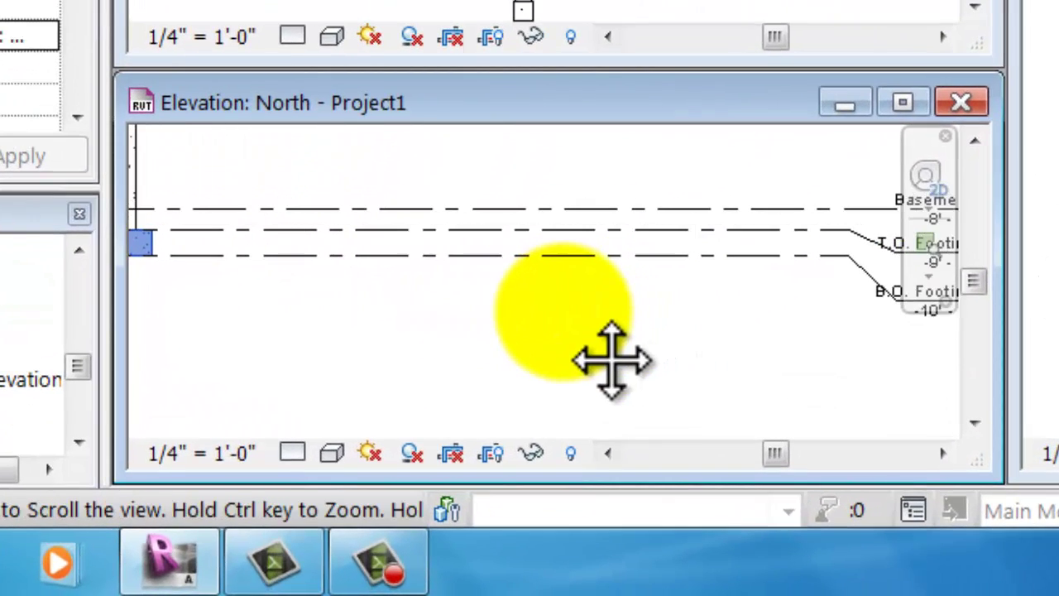
middle_drag(605, 365, 650, 361)
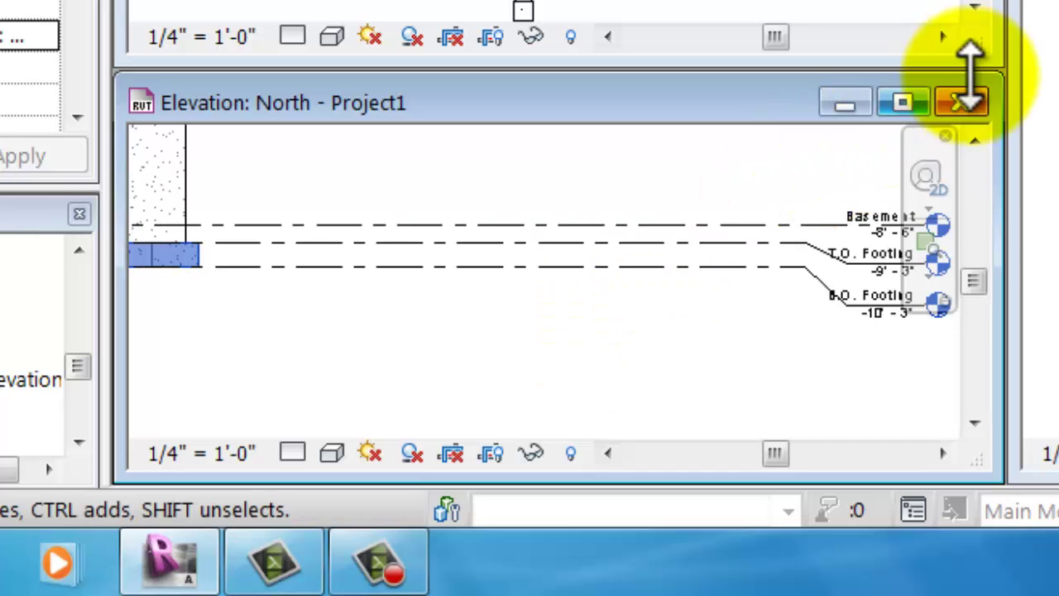
click(916, 101)
middle_drag(869, 99, 591, 485)
middle_drag(355, 355, 331, 407)
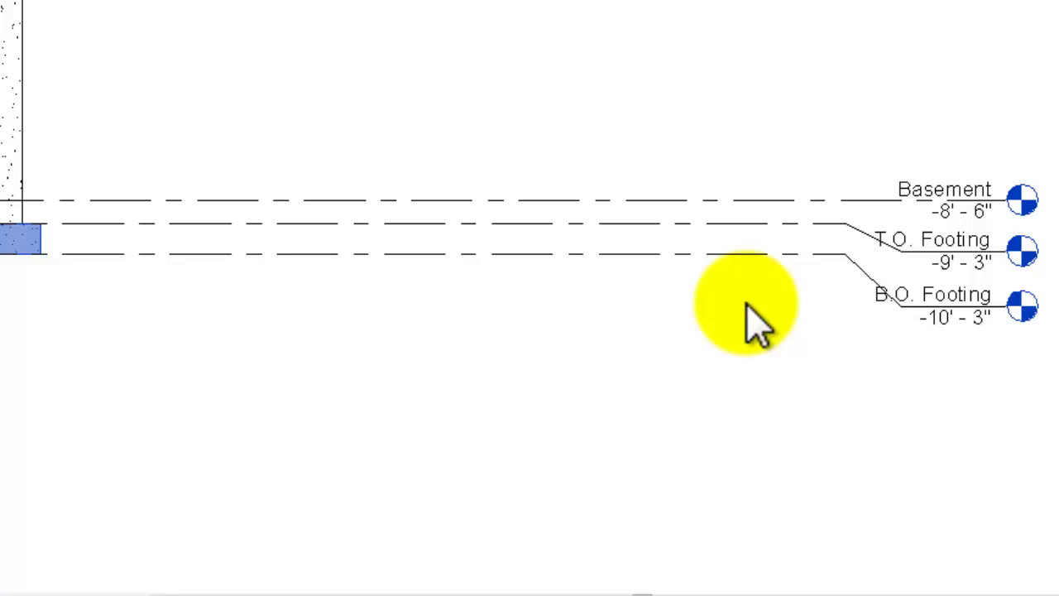
Set the B.O. Footing level's elevation to -10' 1" in the North elevation and clear the selection
click(799, 254)
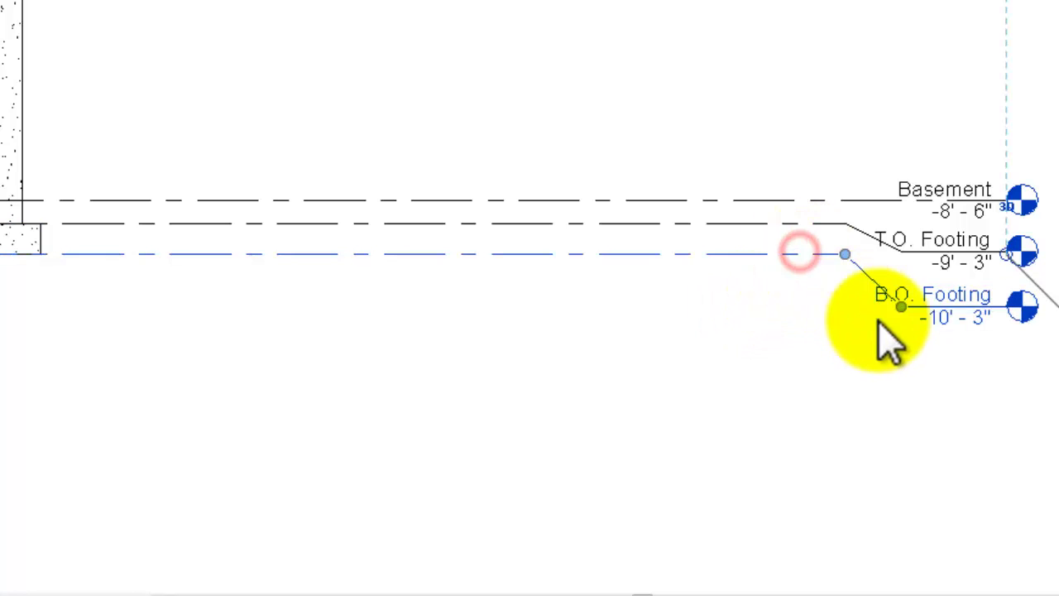
click(993, 321)
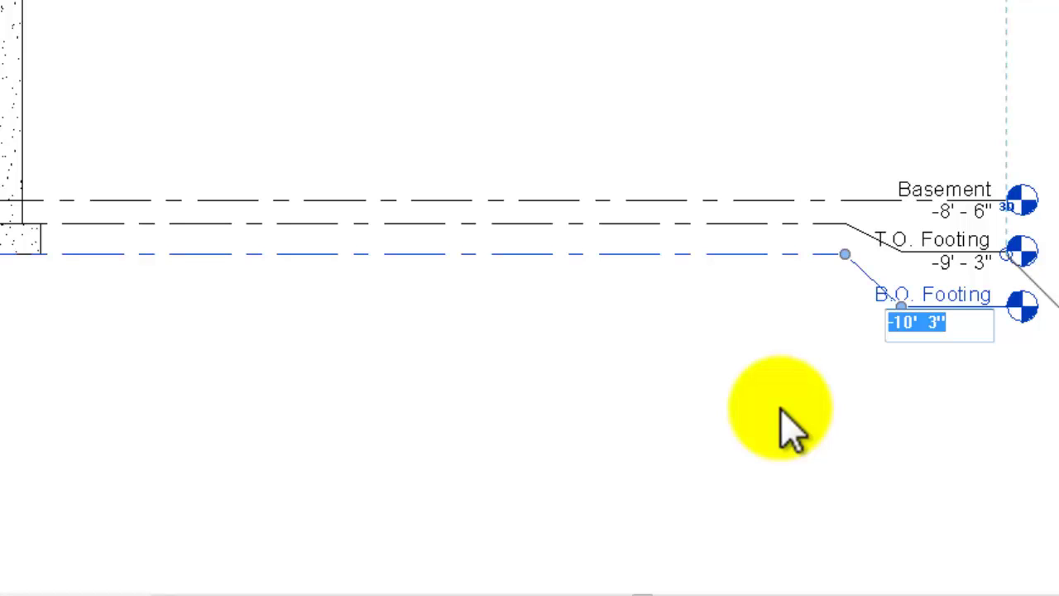
text(-10 )
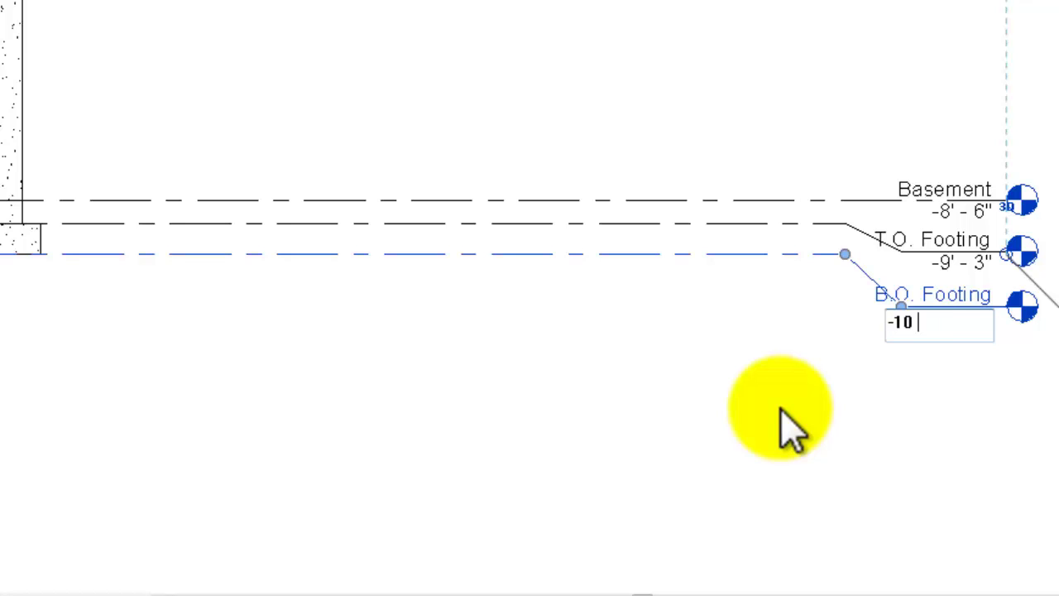
text(1)
key(Return)
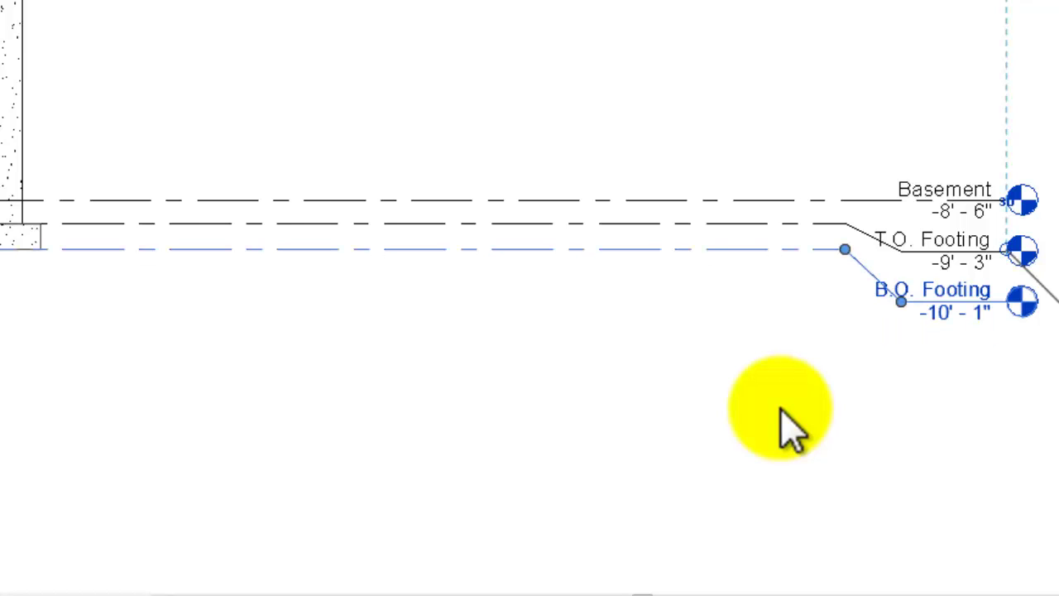
click(331, 327)
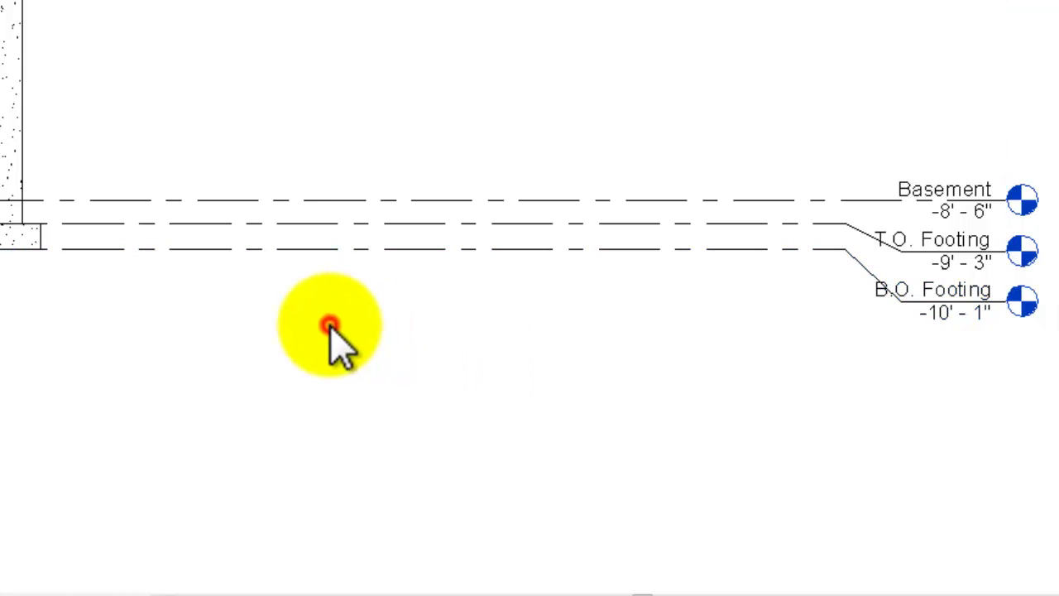
Tile the views and maximize the 3D view to examine the foundation walls and footings up close
key(w)
key(t)
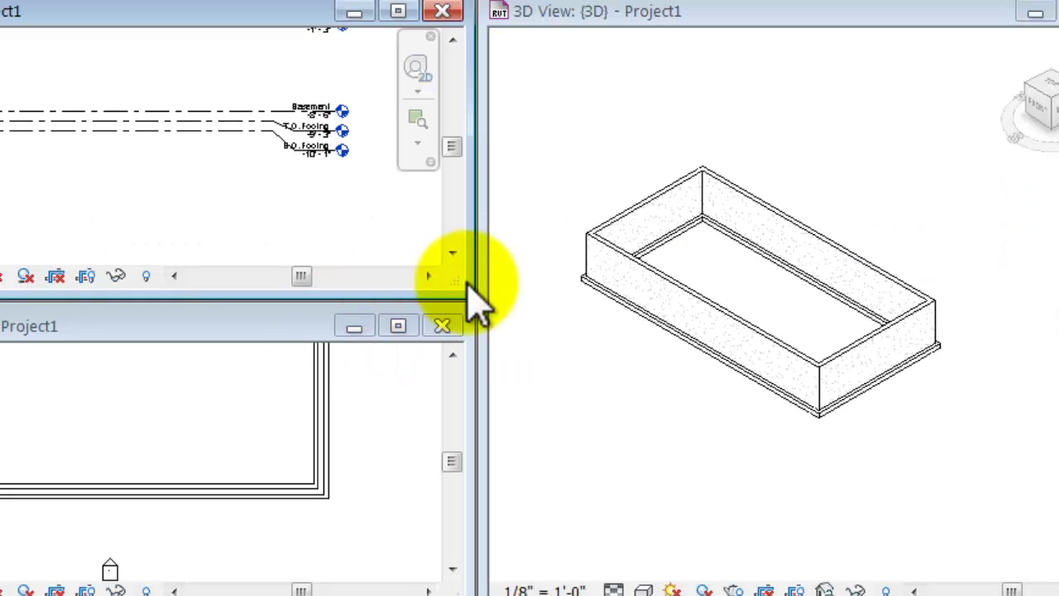
click(726, 415)
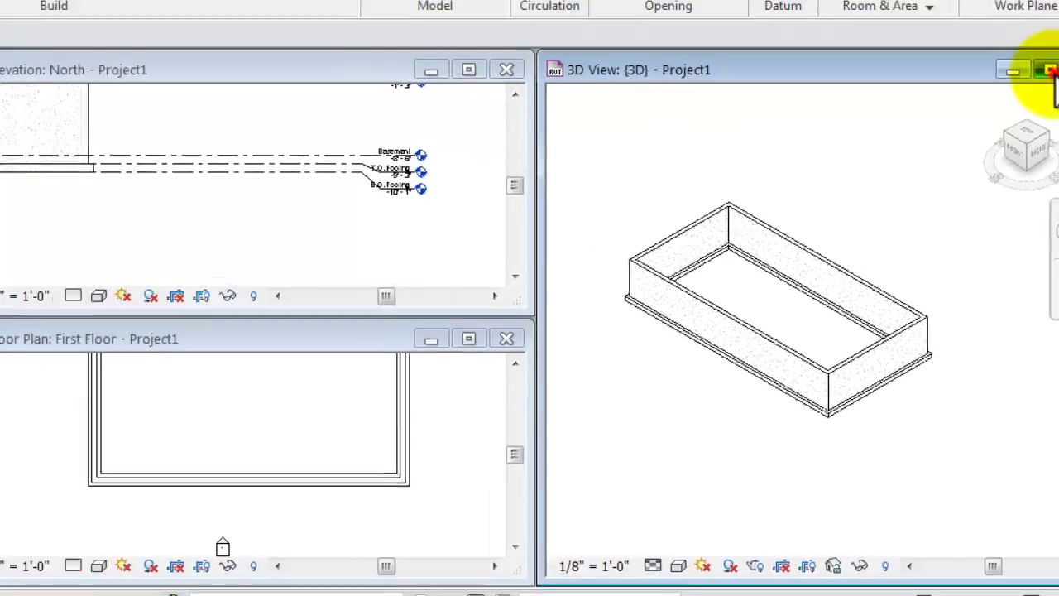
click(1058, 11)
scroll(380, 323, up, 2)
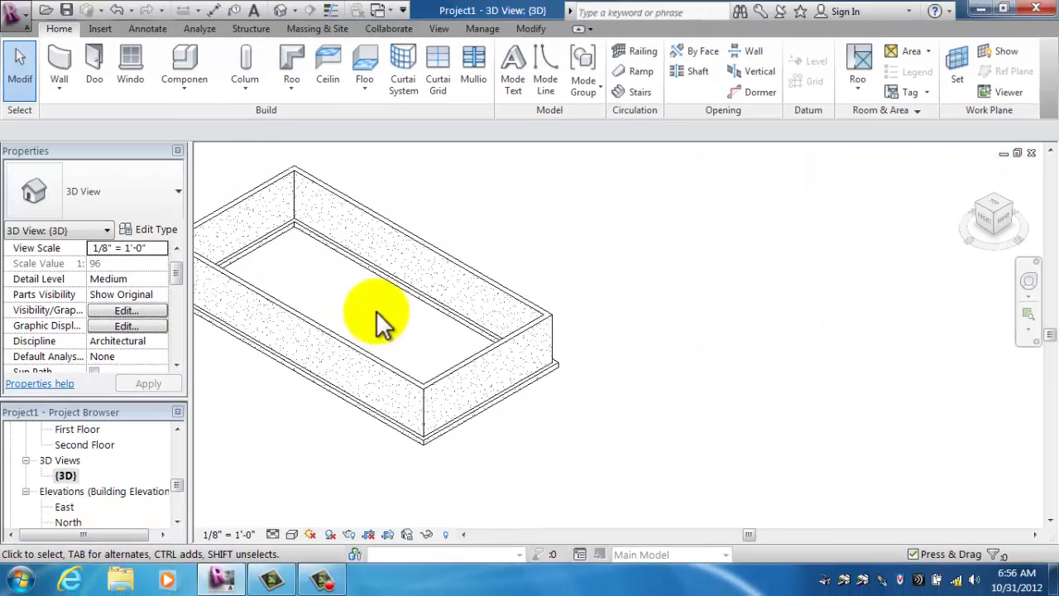
scroll(381, 323, up, 2)
middle_drag(380, 322, 643, 359)
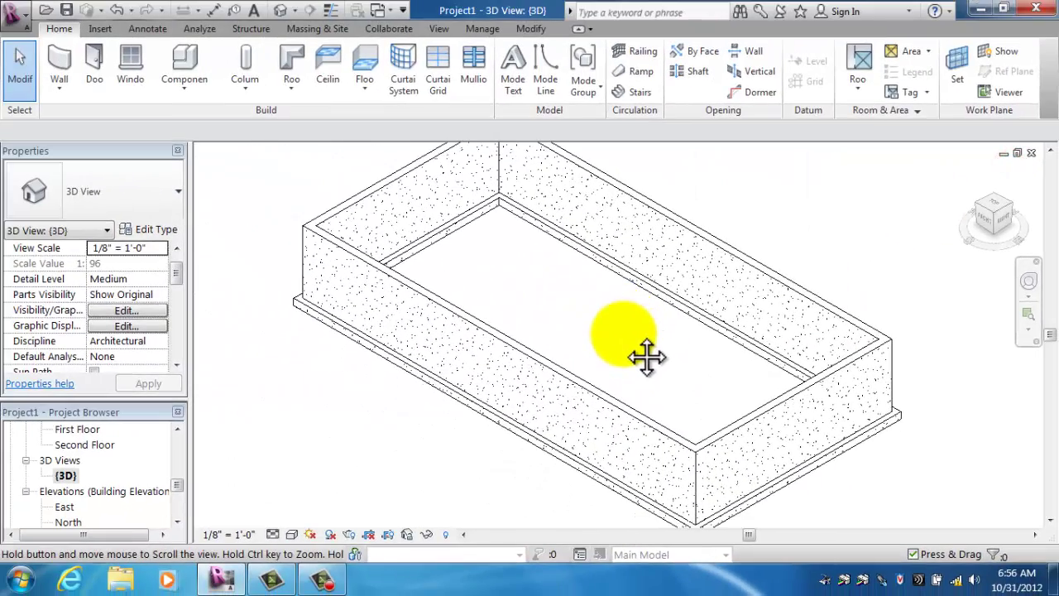
Select the long back footing and the short end footing in turn in the 3D view to inspect their properties, and clear the selection
click(483, 224)
click(558, 246)
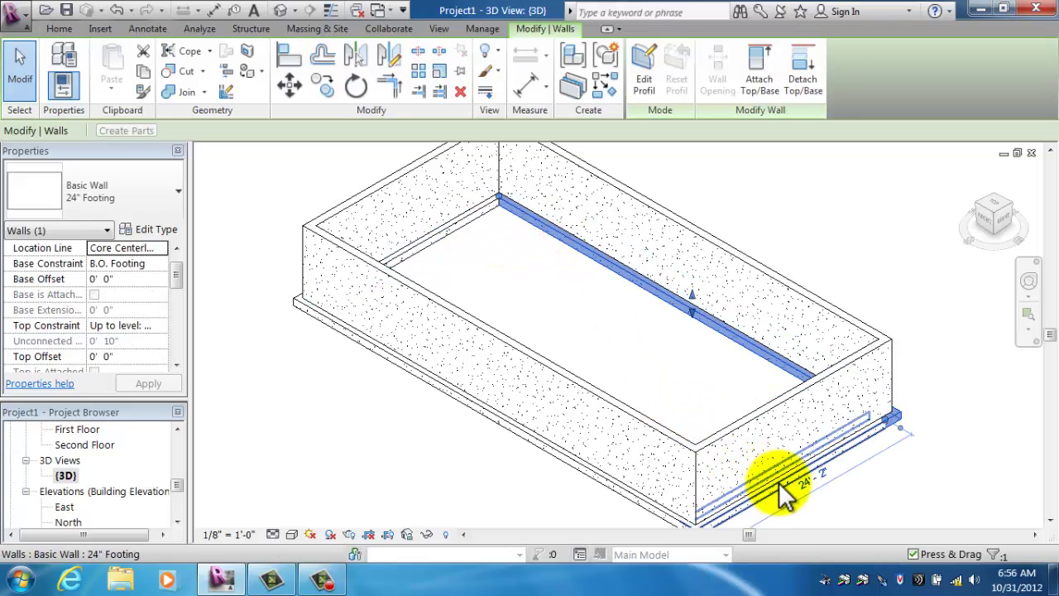
click(777, 490)
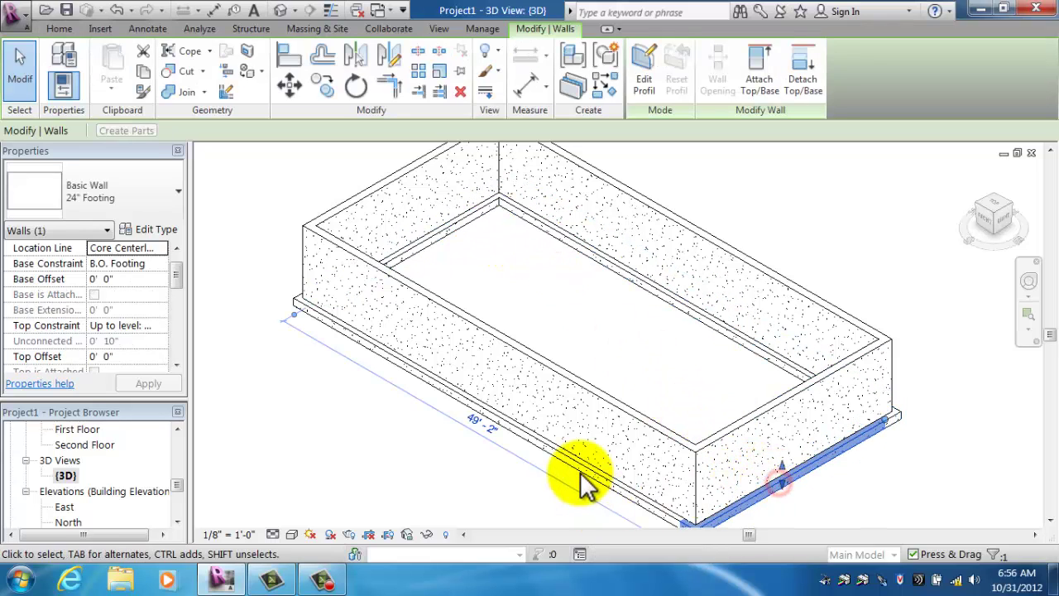
click(356, 490)
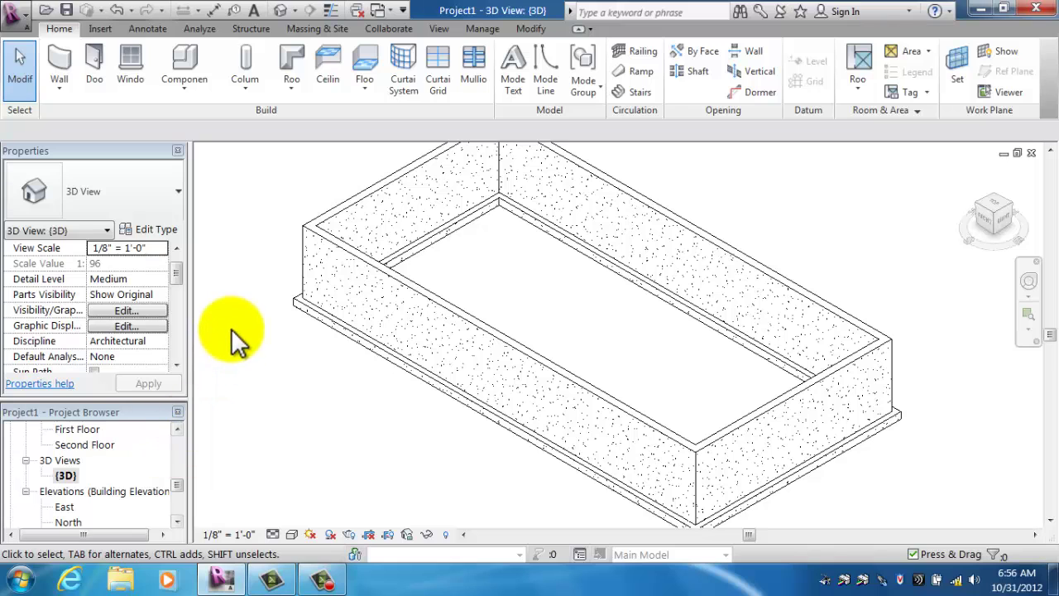
Tile the open views and activate the North elevation to look closely at the footing and its levels
key(w)
key(t)
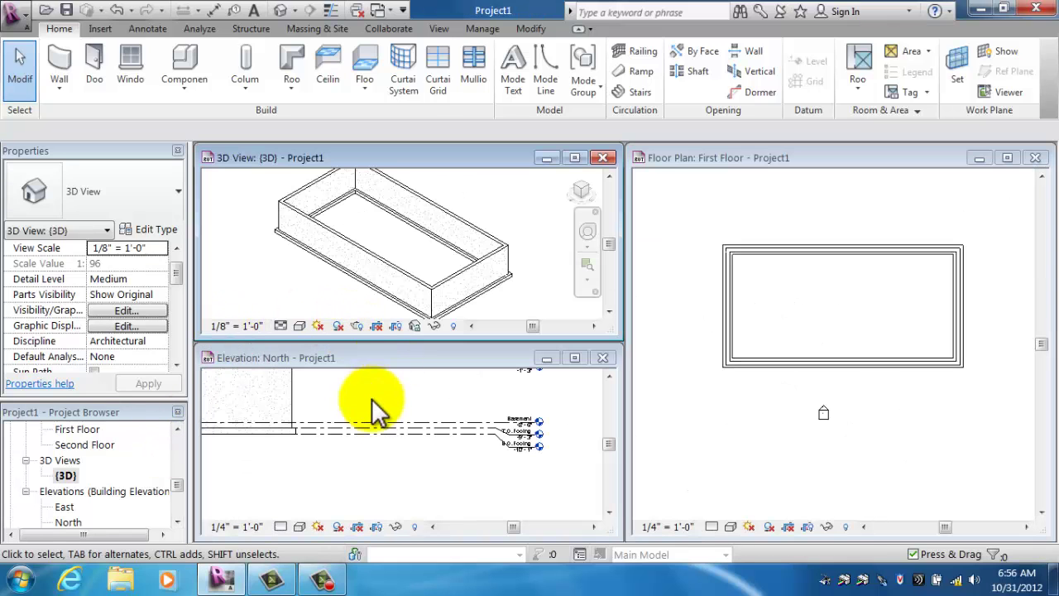
click(370, 405)
scroll(395, 440, up, 2)
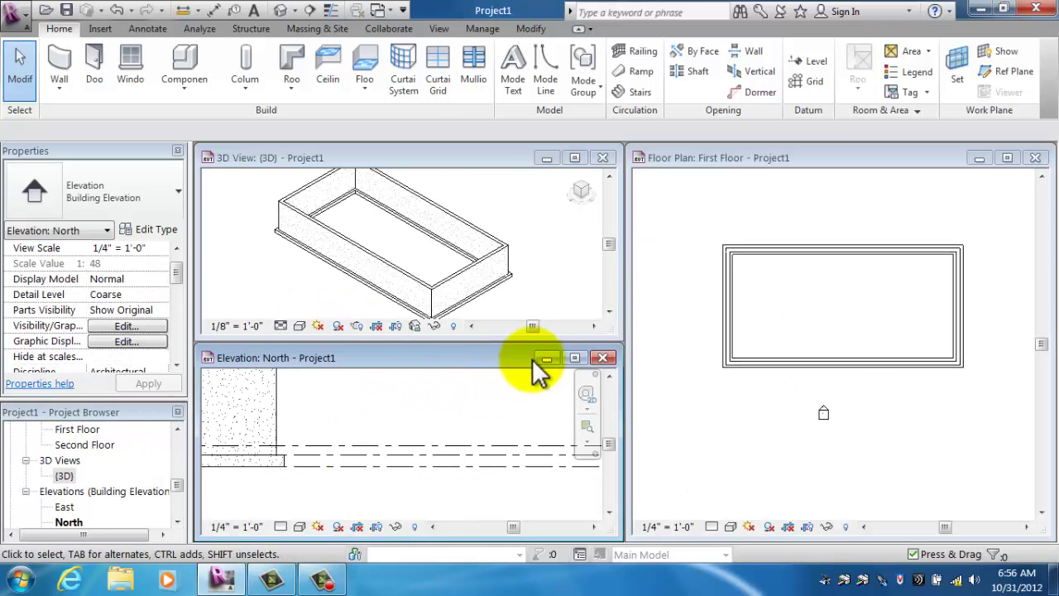
Maximize the North elevation and check the Basement level's elevation value without changing it
click(577, 358)
mouse_move(538, 272)
middle_down()
mouse_move(724, 414)
mouse_move(720, 401)
middle_up()
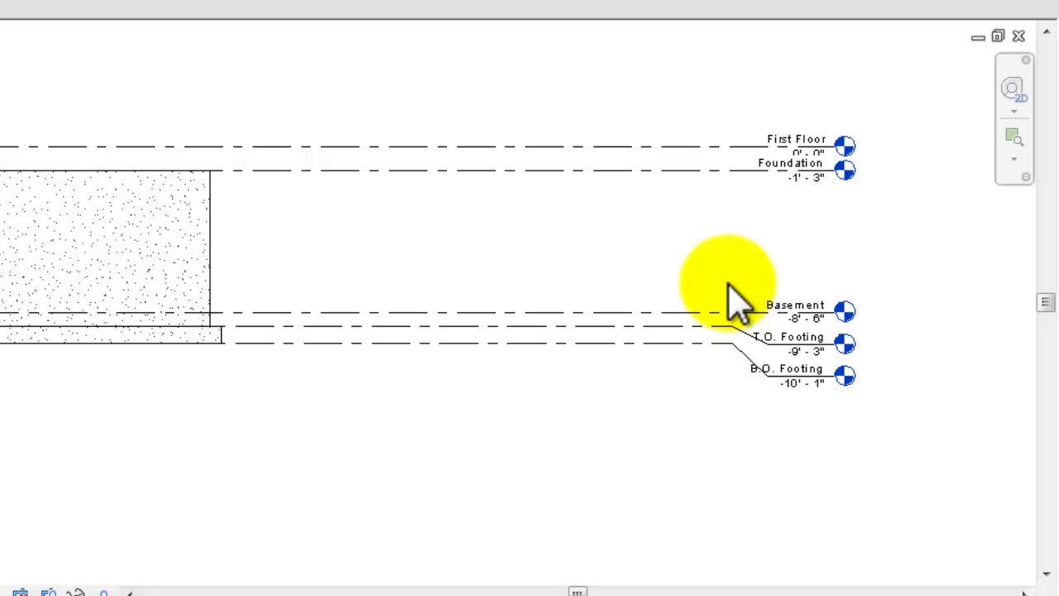
click(800, 323)
click(799, 322)
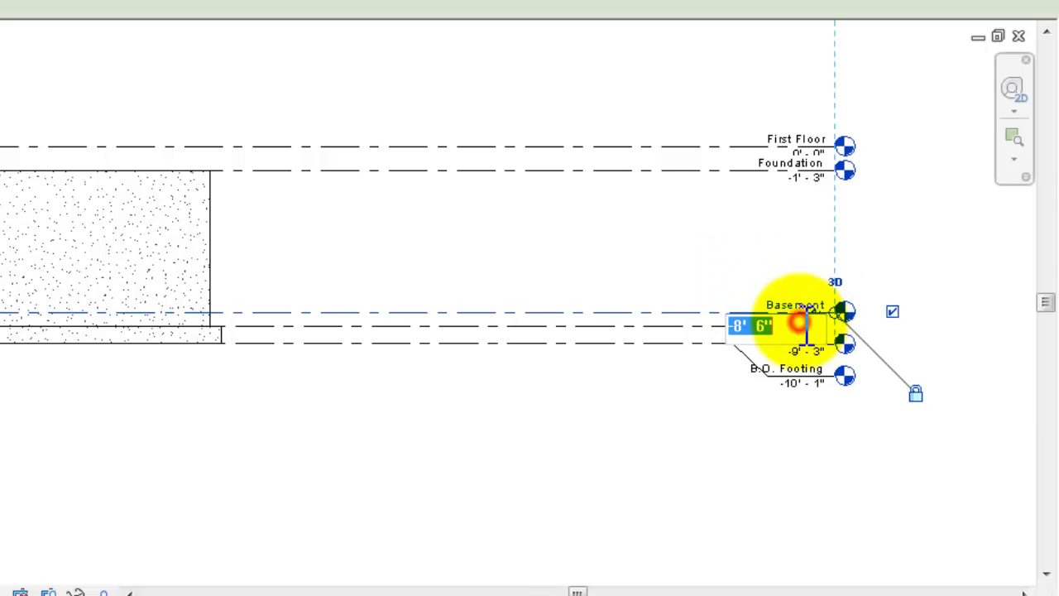
click(703, 284)
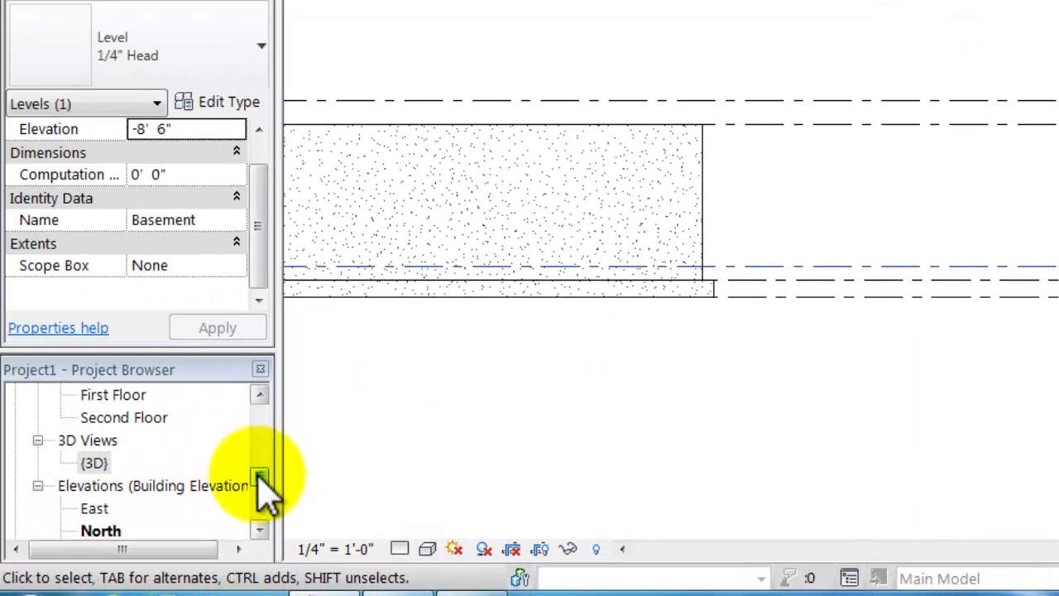
Open the Basement floor plan and frame the foundation walls
click(195, 368)
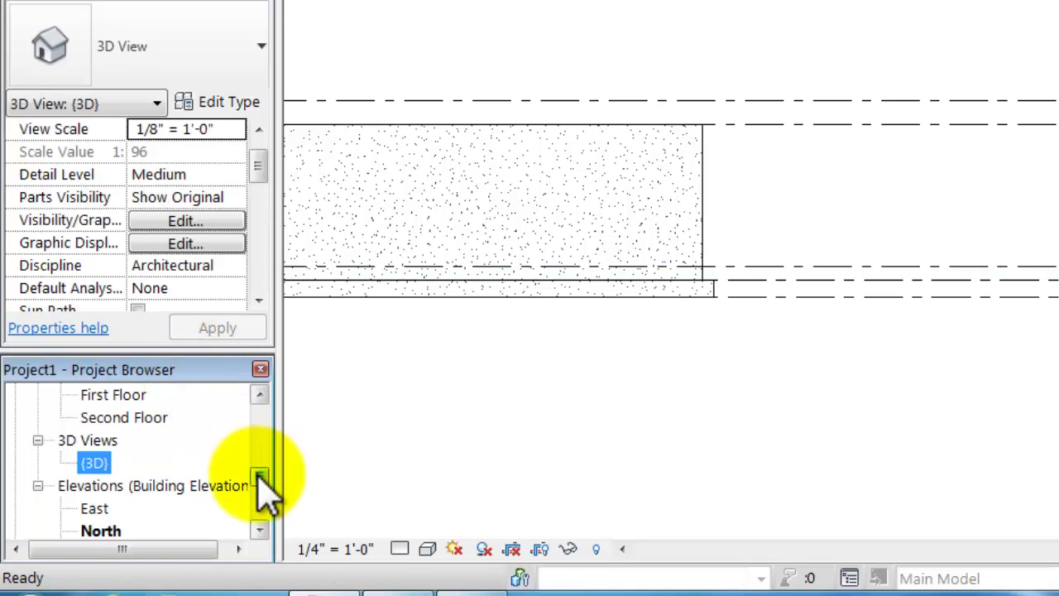
drag(264, 484, 257, 412)
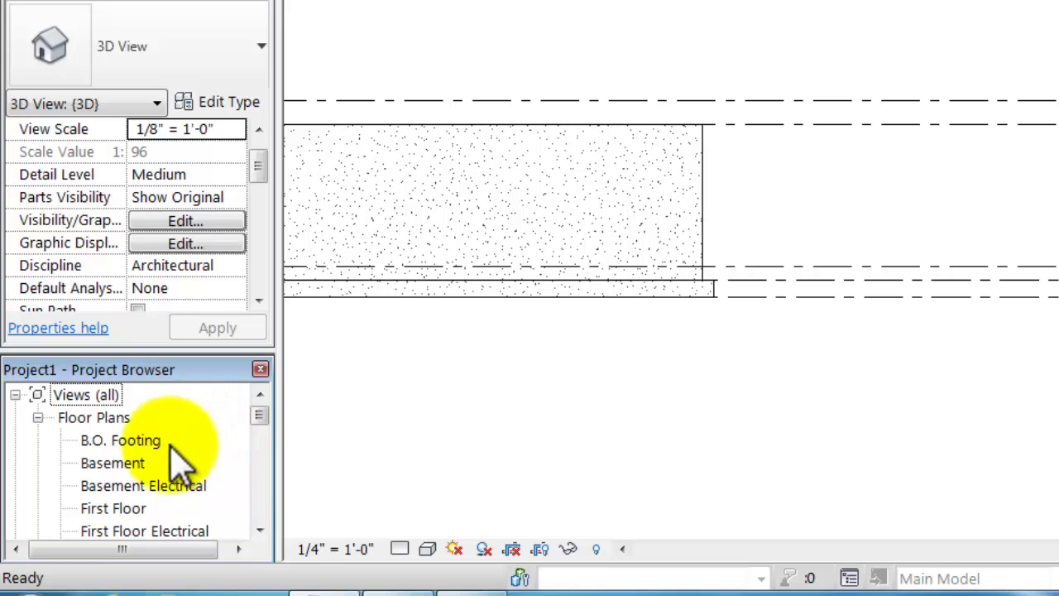
double_click(130, 465)
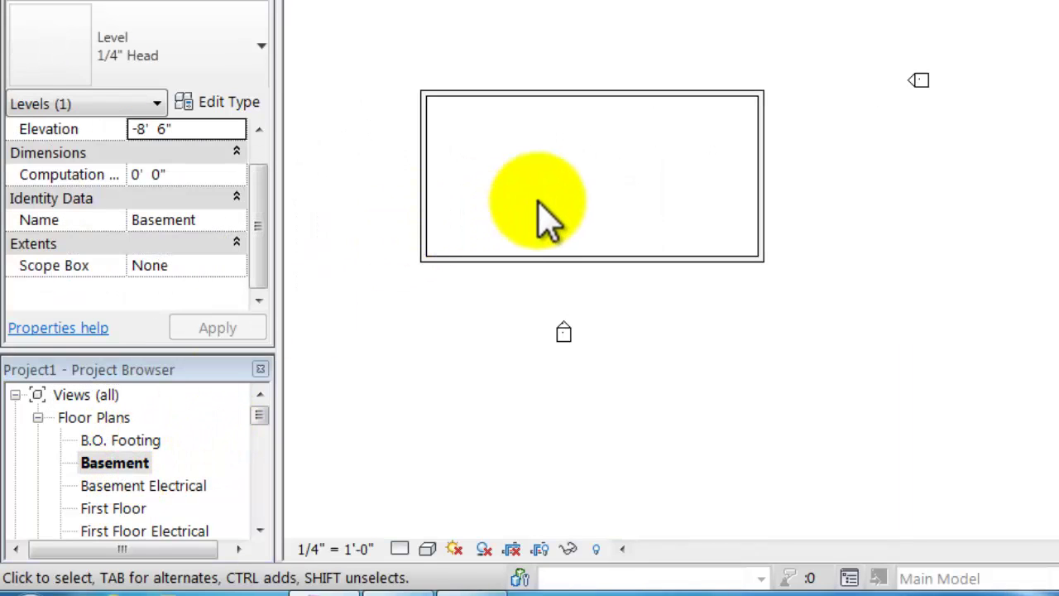
middle_drag(546, 219, 751, 308)
scroll(634, 243, up, 4)
scroll(645, 249, up, 1)
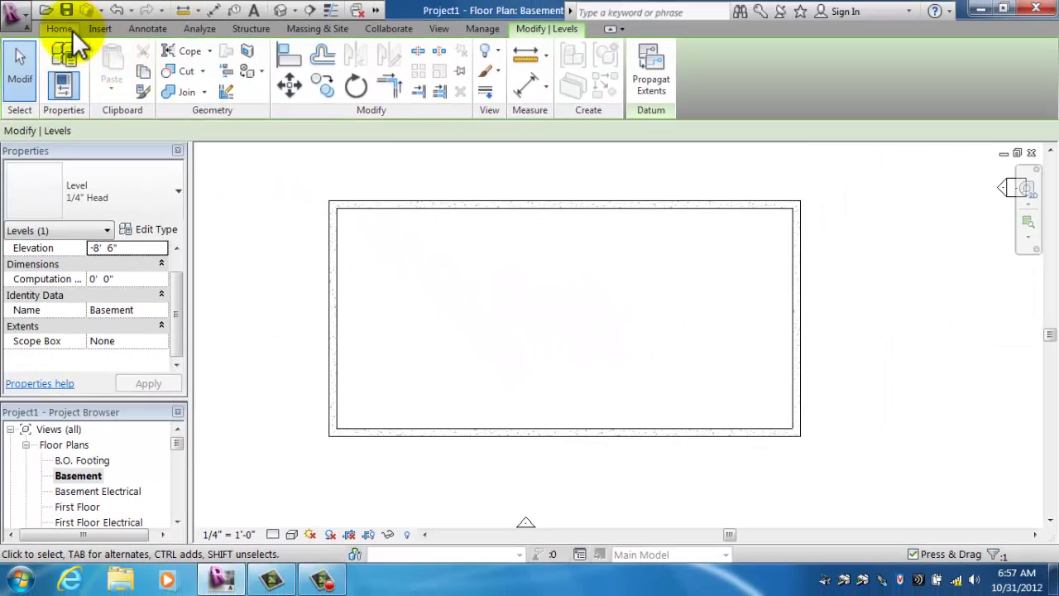
Start a floor and sketch its boundary by picking the four foundation walls, keeping the lines on the walls' inner faces
click(68, 30)
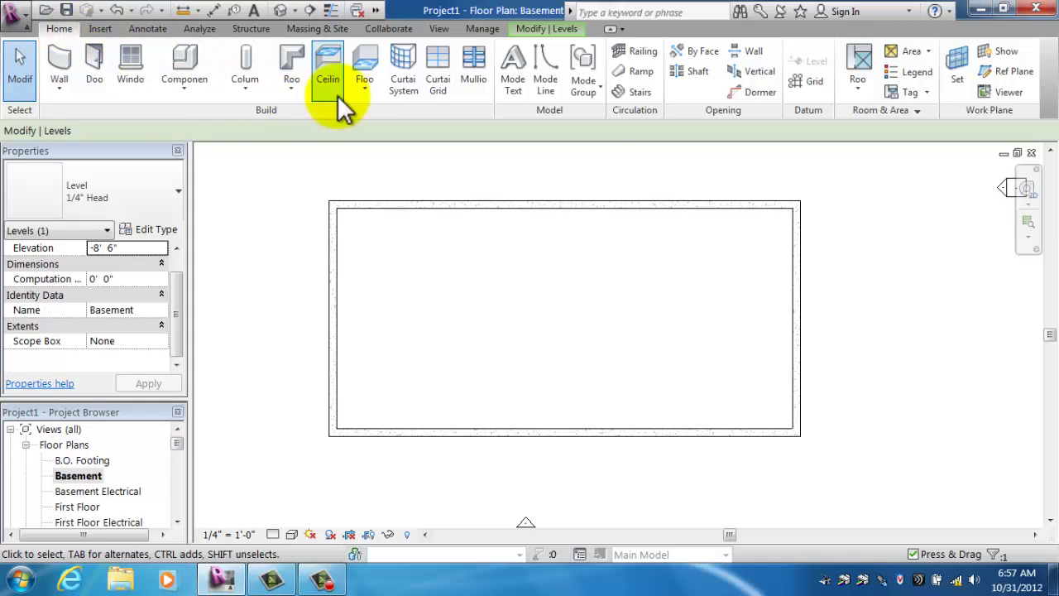
click(374, 63)
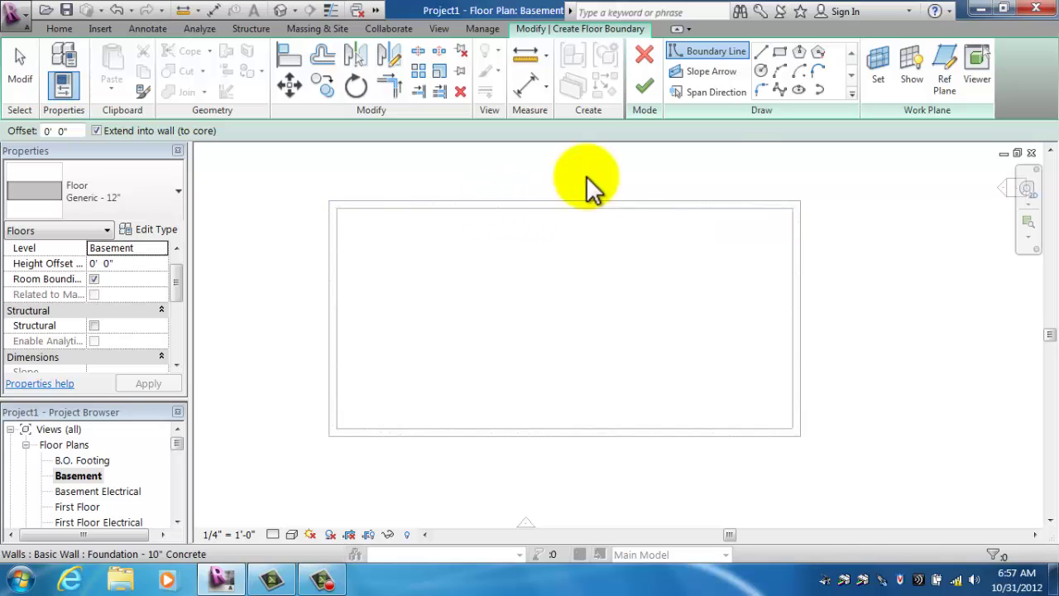
click(851, 89)
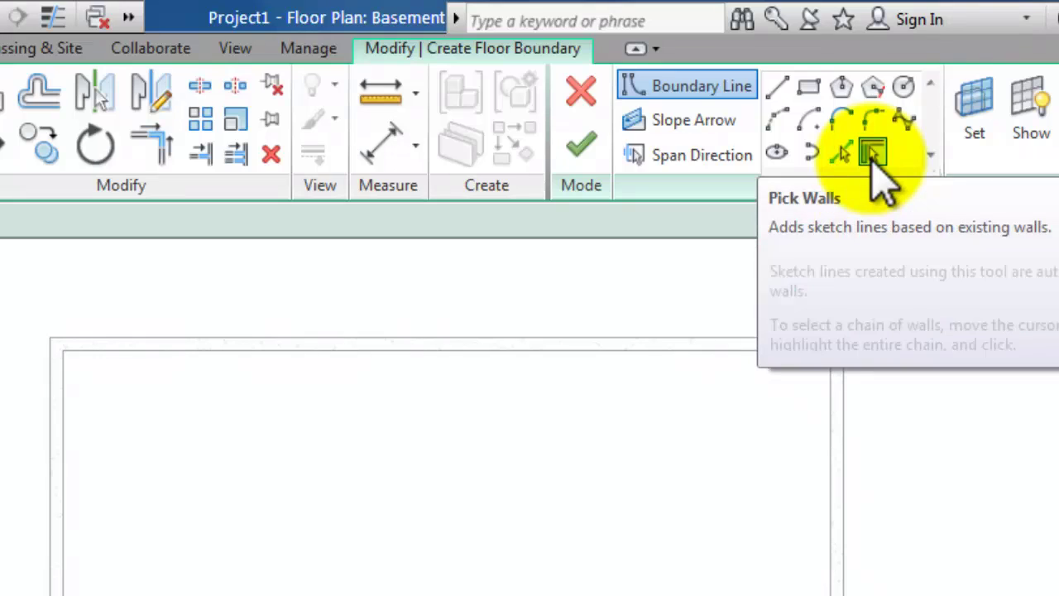
click(873, 154)
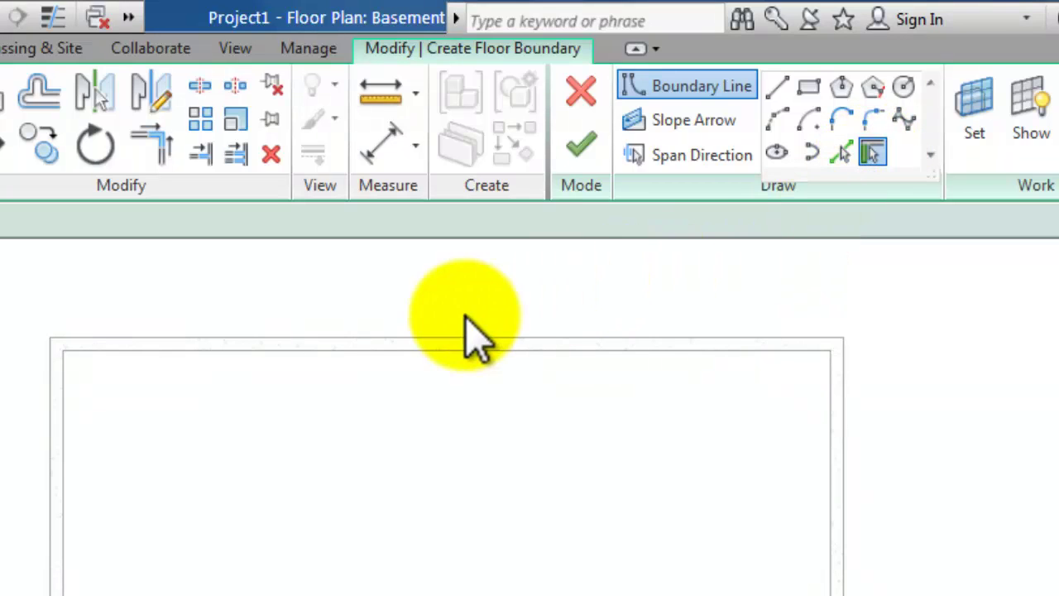
click(444, 347)
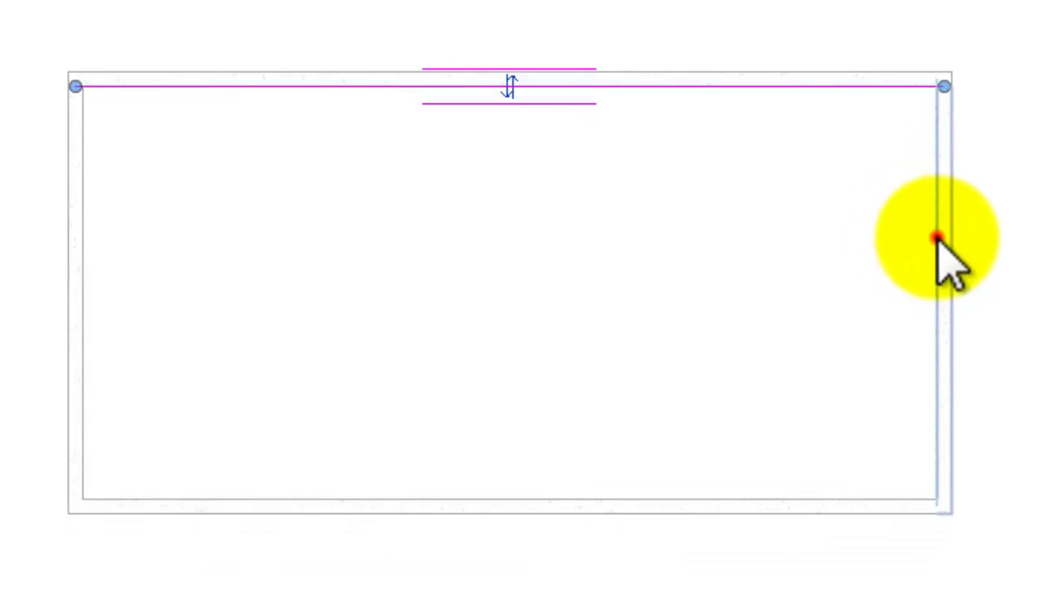
click(938, 238)
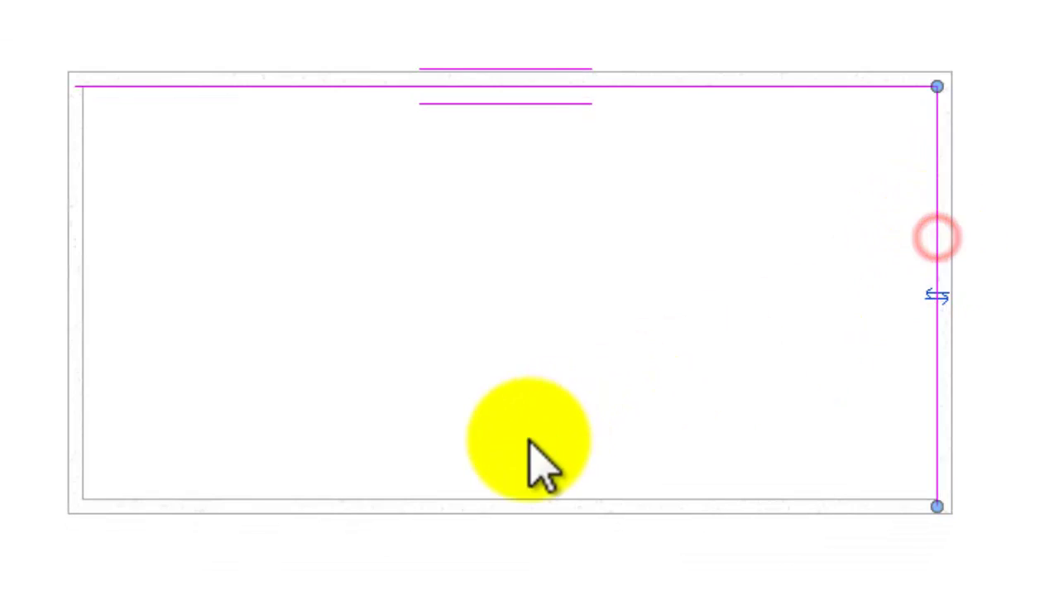
click(504, 501)
click(82, 373)
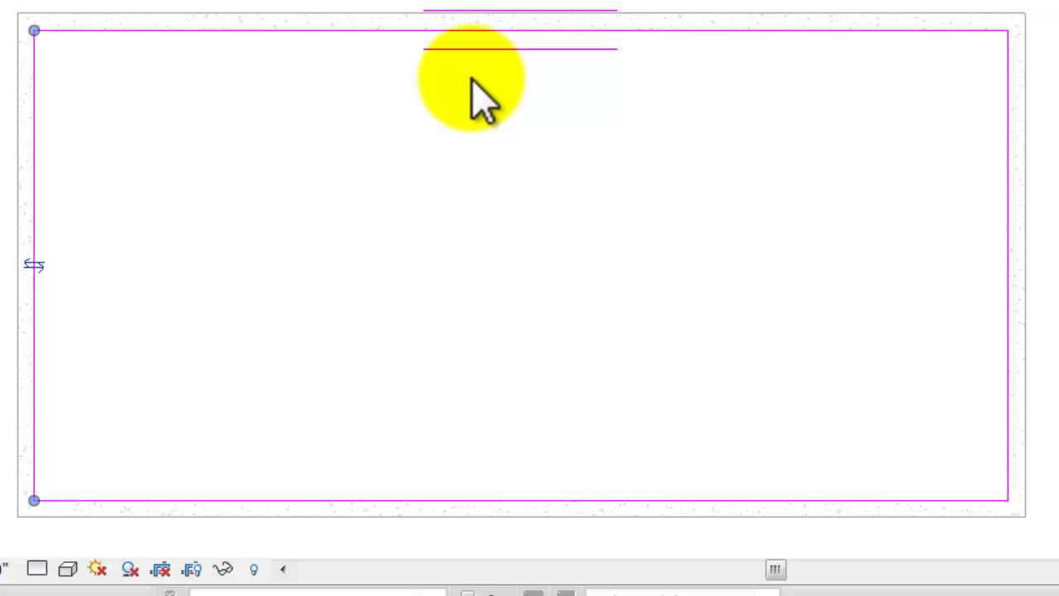
click(34, 266)
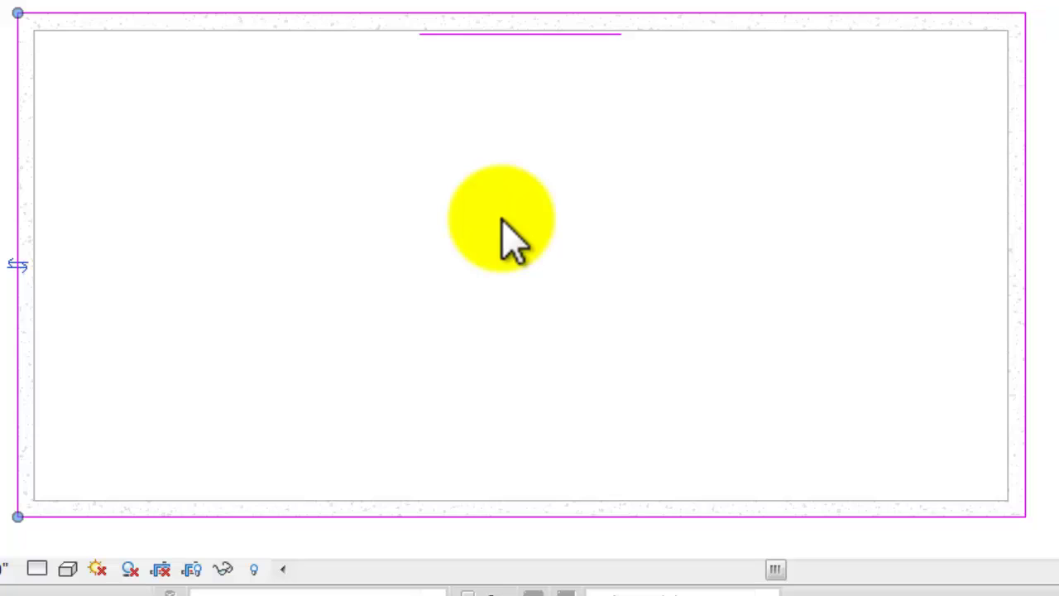
click(19, 267)
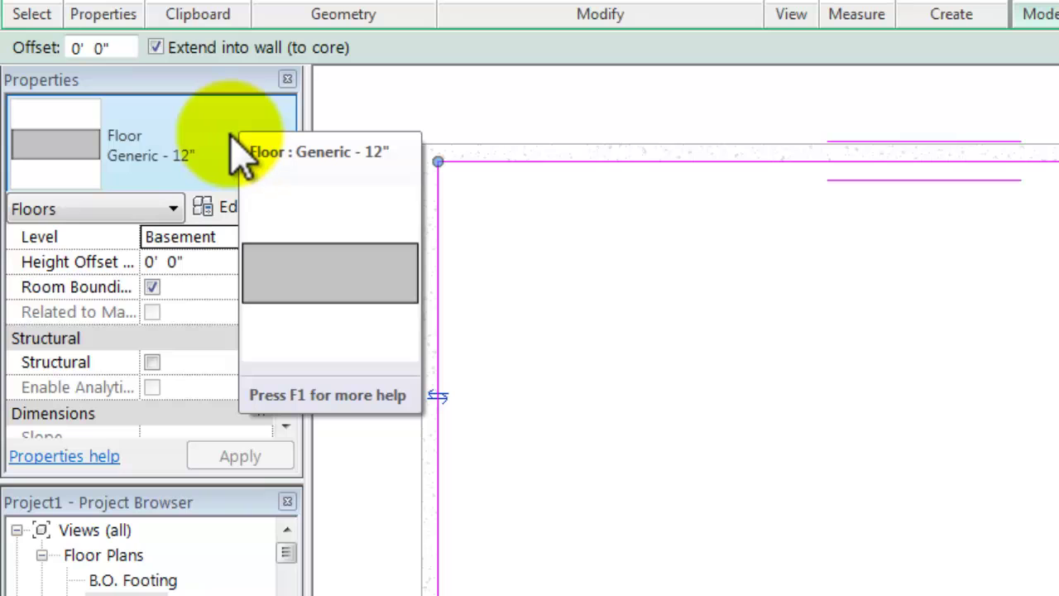
Set the floor type to Concrete Slab - 4" and finish the floor, declining to join and cut the overlapping walls
click(240, 155)
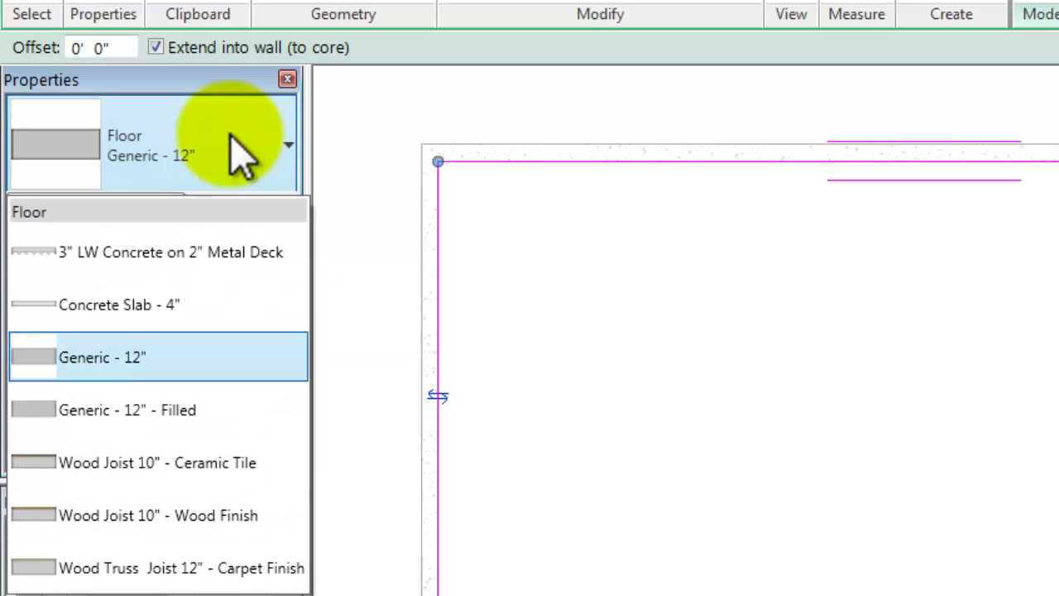
click(227, 312)
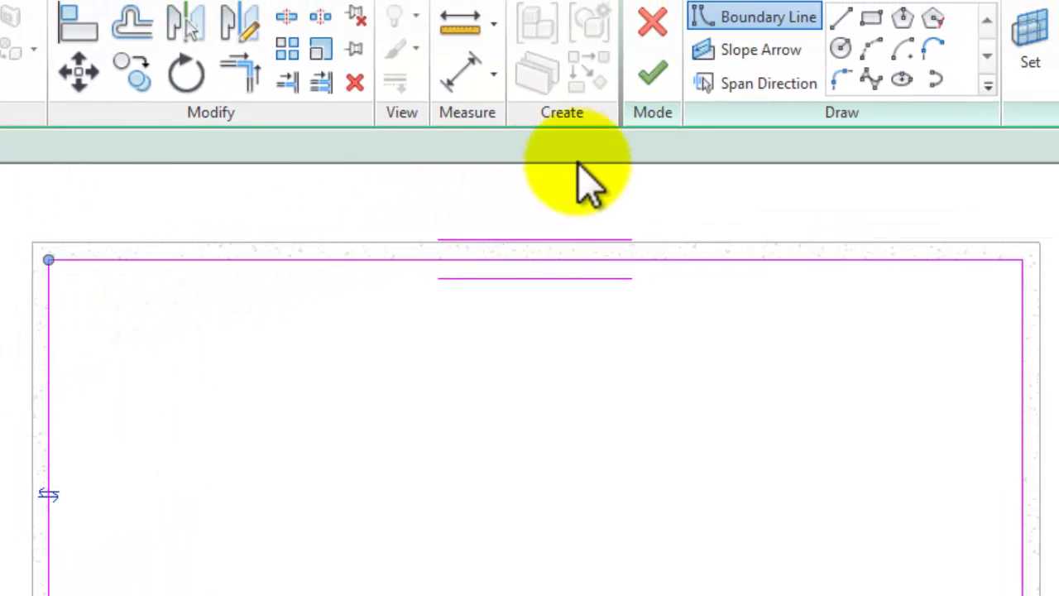
click(652, 81)
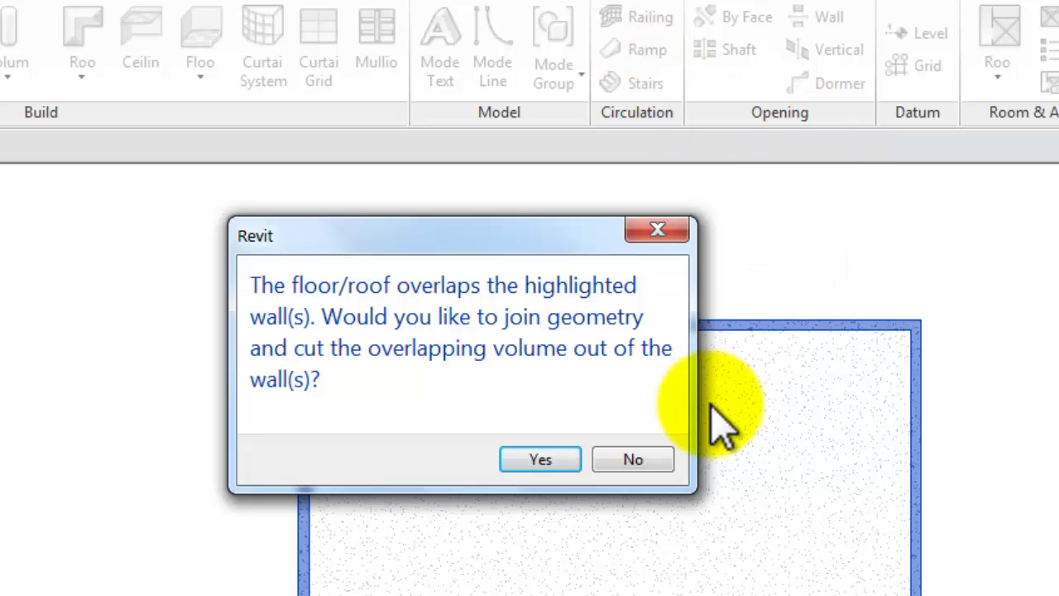
click(633, 460)
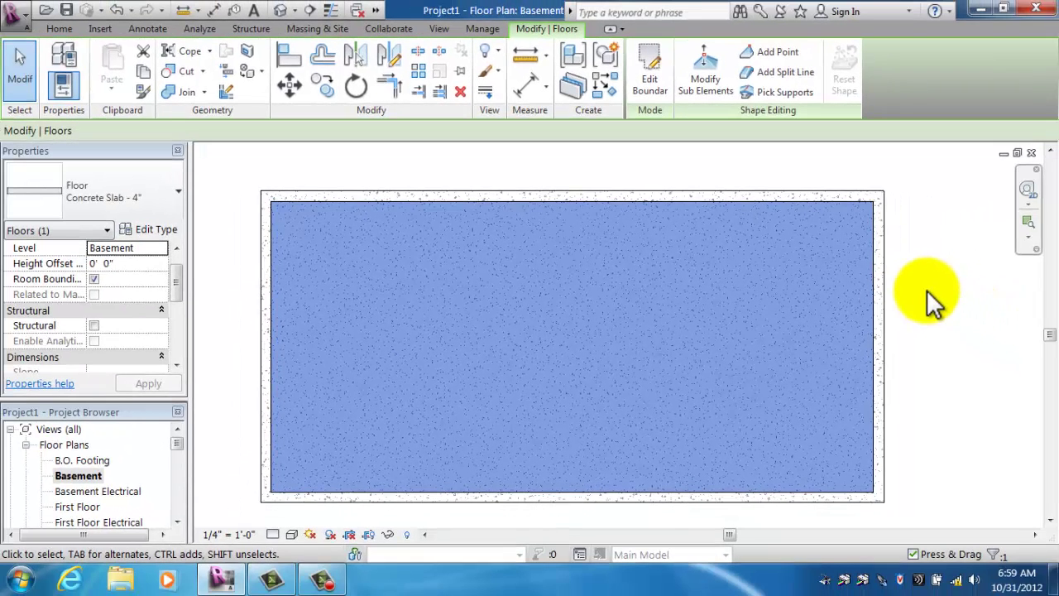
Close the Properties palette and look through the views listed in the Project Browser
click(177, 150)
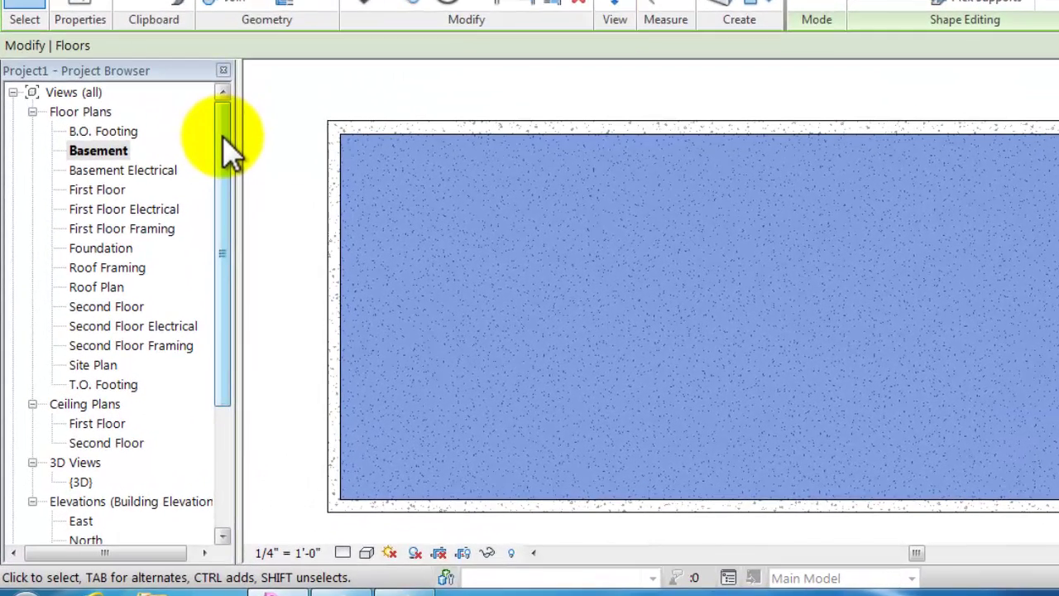
drag(222, 137, 220, 226)
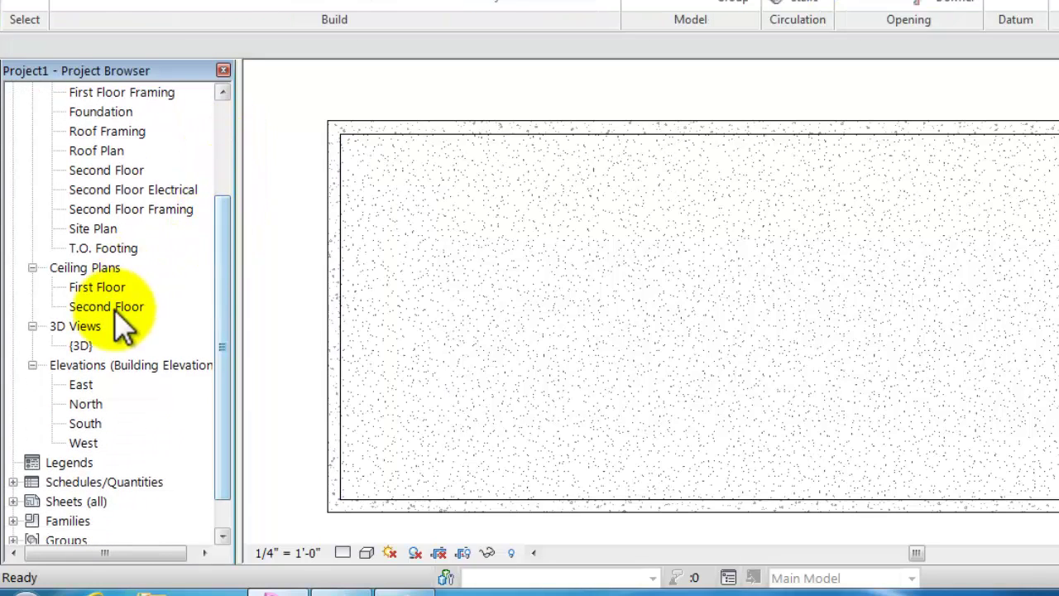
drag(226, 237, 243, 194)
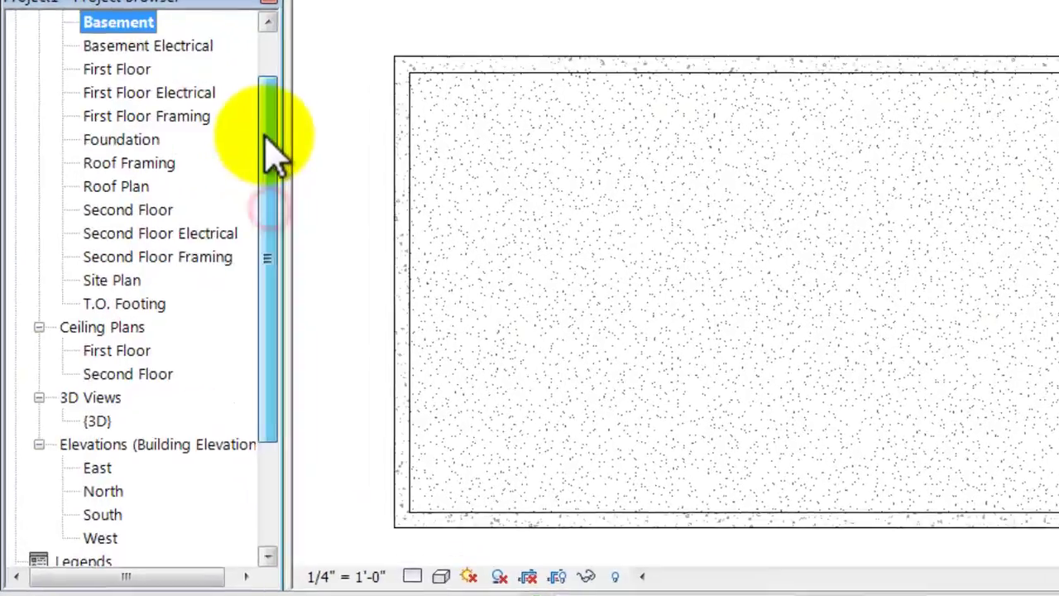
drag(377, 96, 352, 210)
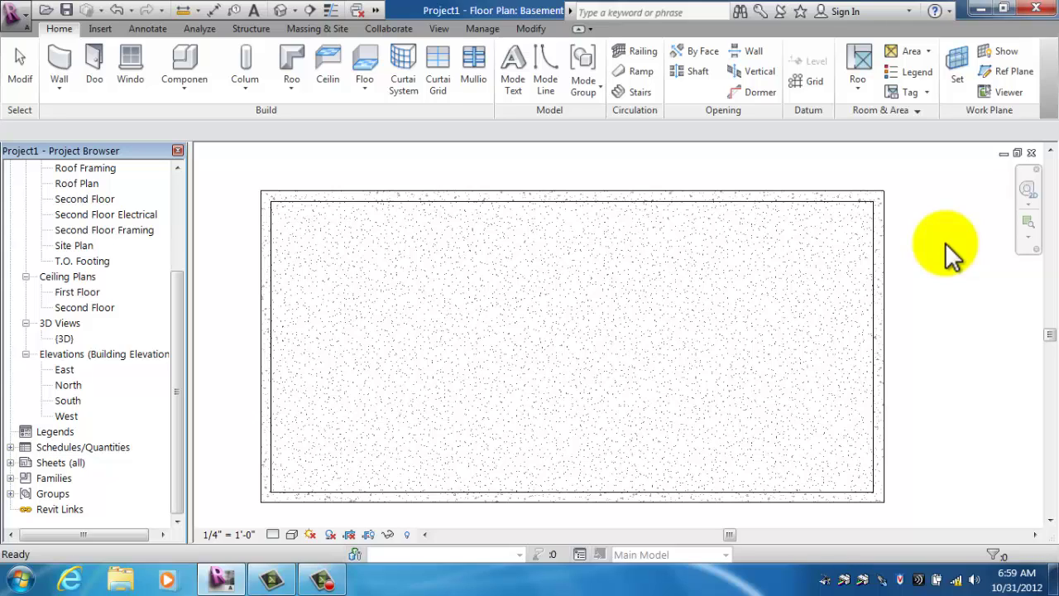
Cut a building section across the short direction of the basement plan, near the middle of the slab
click(439, 29)
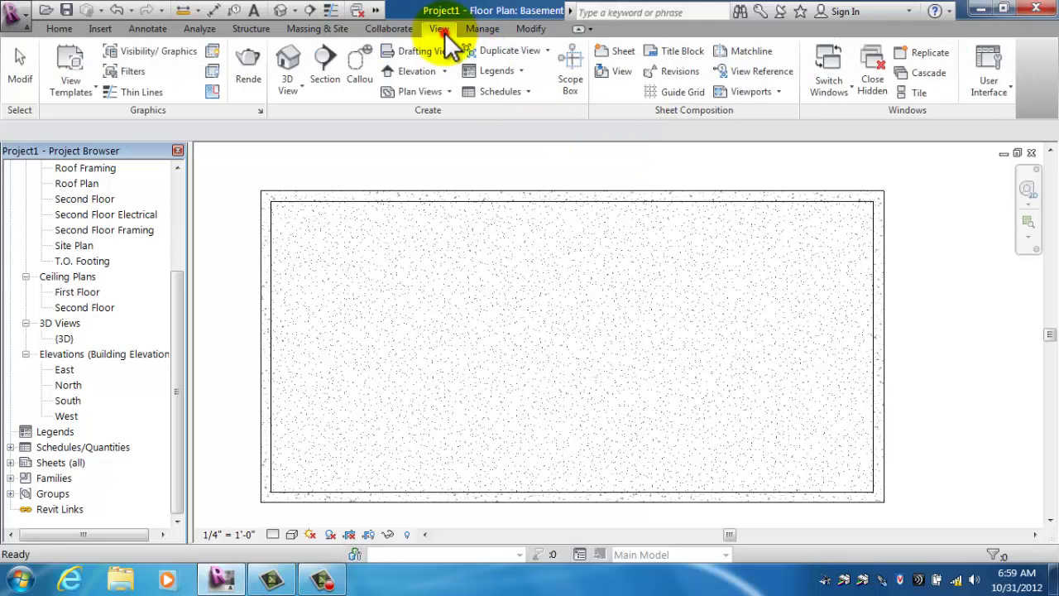
click(329, 85)
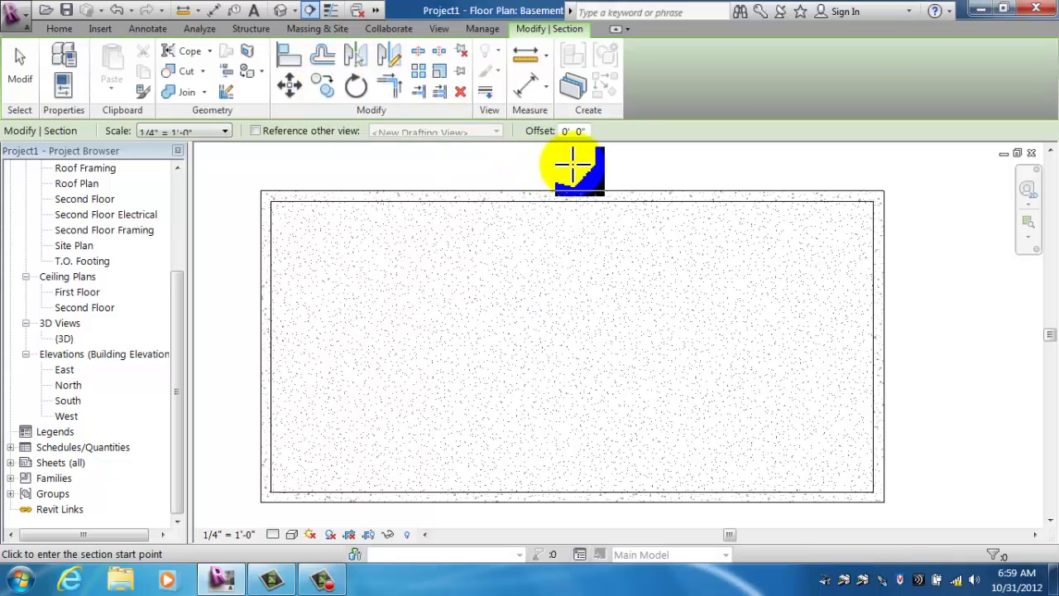
scroll(573, 165, down, 2)
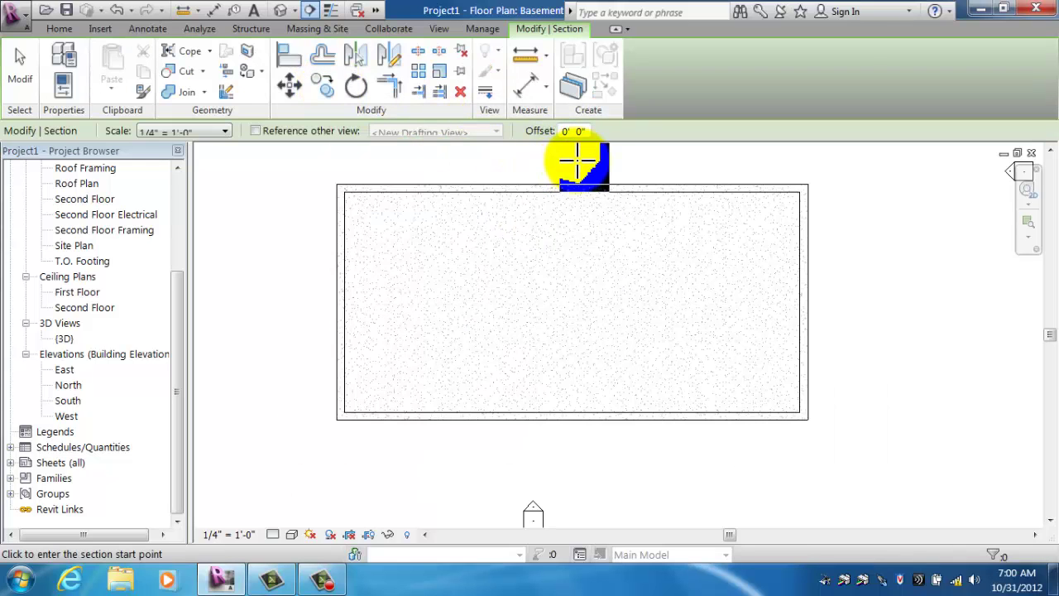
click(573, 447)
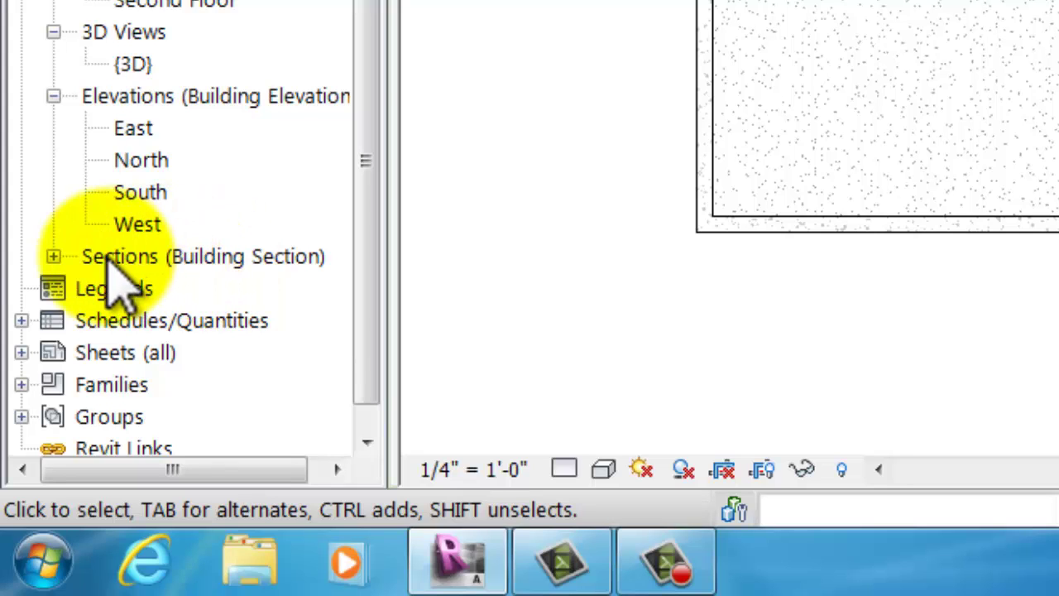
Open the new building section and examine where the foundation wall, slab and footing meet
click(53, 257)
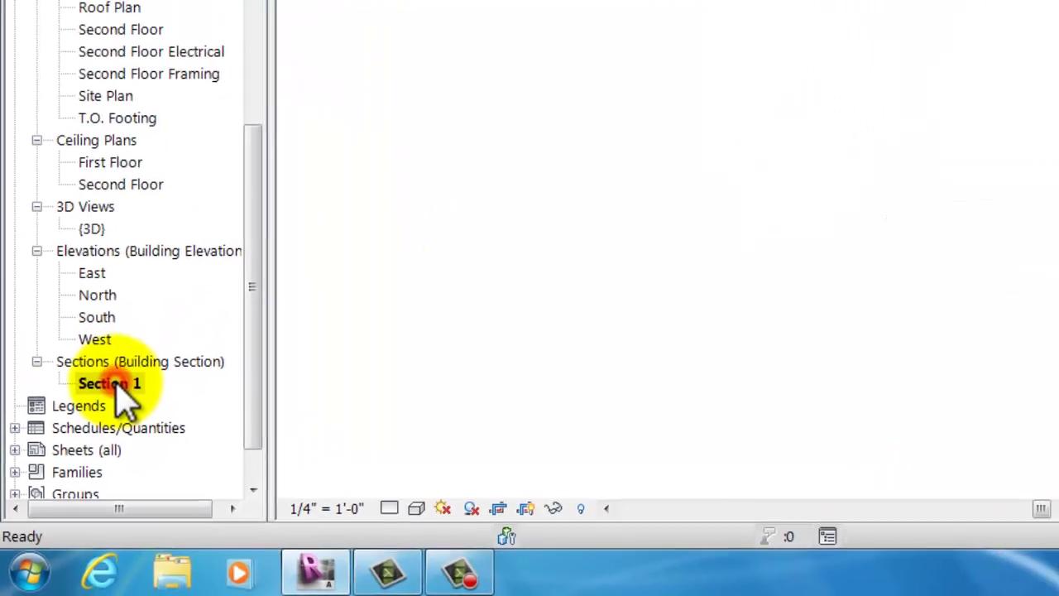
double_click(165, 290)
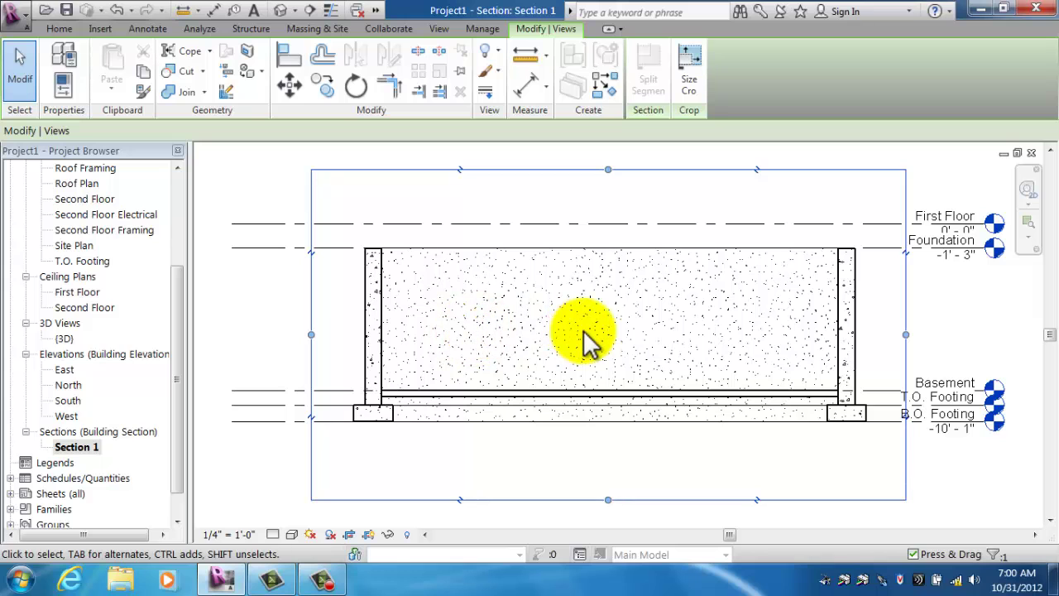
scroll(583, 339, up, 1)
middle_drag(583, 339, 421, 348)
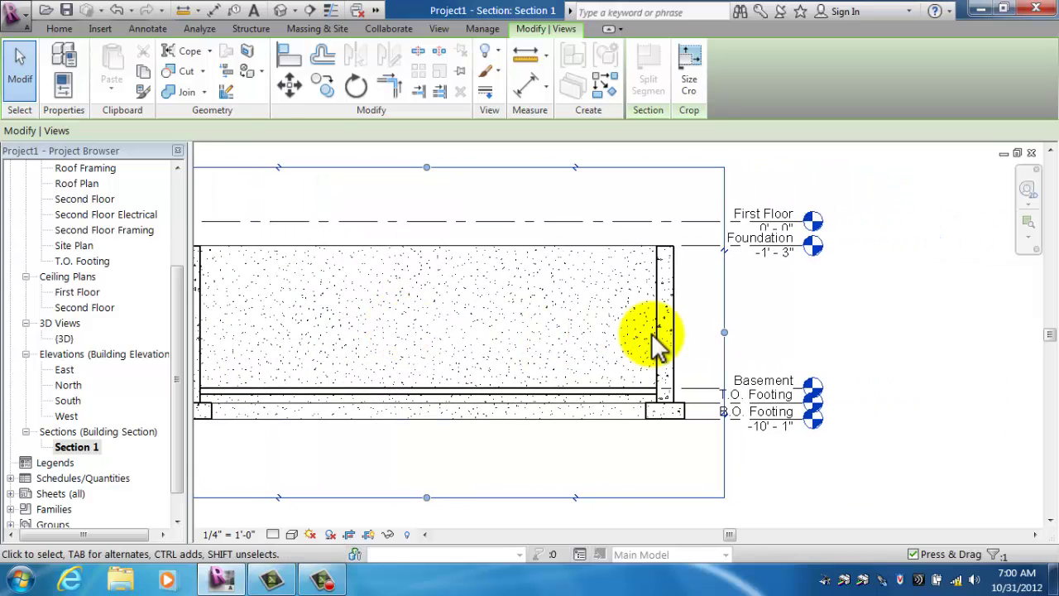
scroll(653, 333, up, 1)
scroll(653, 333, up, 1)
middle_drag(653, 341, 538, 331)
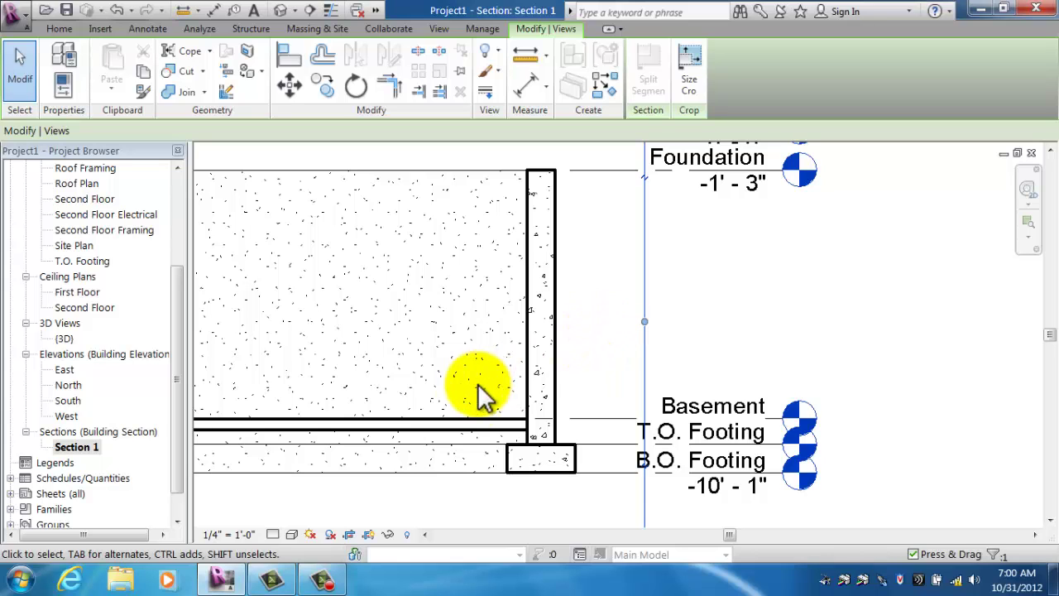
Select the basement slab in the section to check how it meets the foundation wall, and clear the selection
click(464, 417)
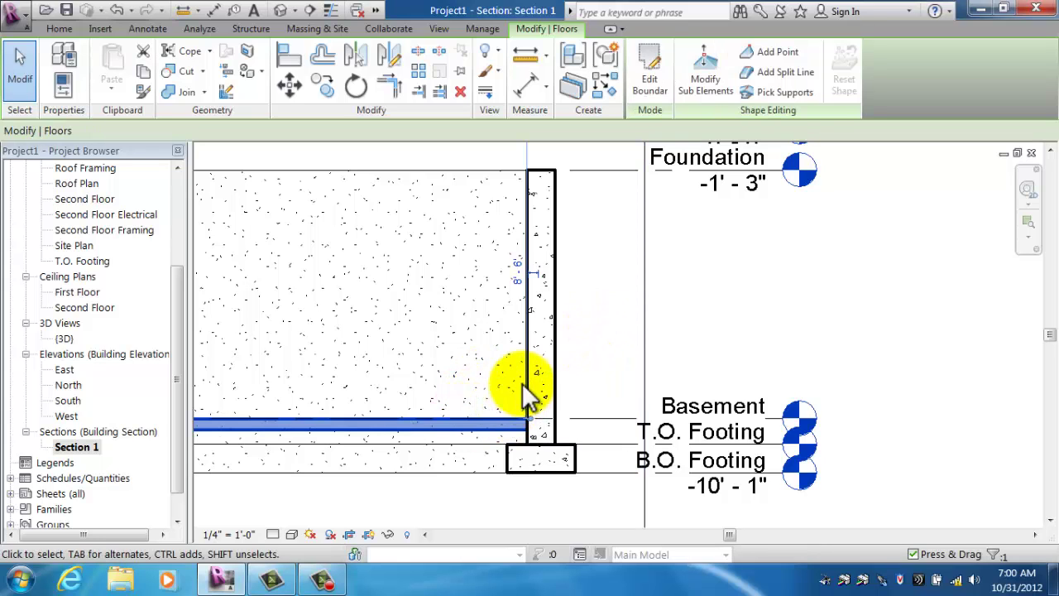
key(Escape)
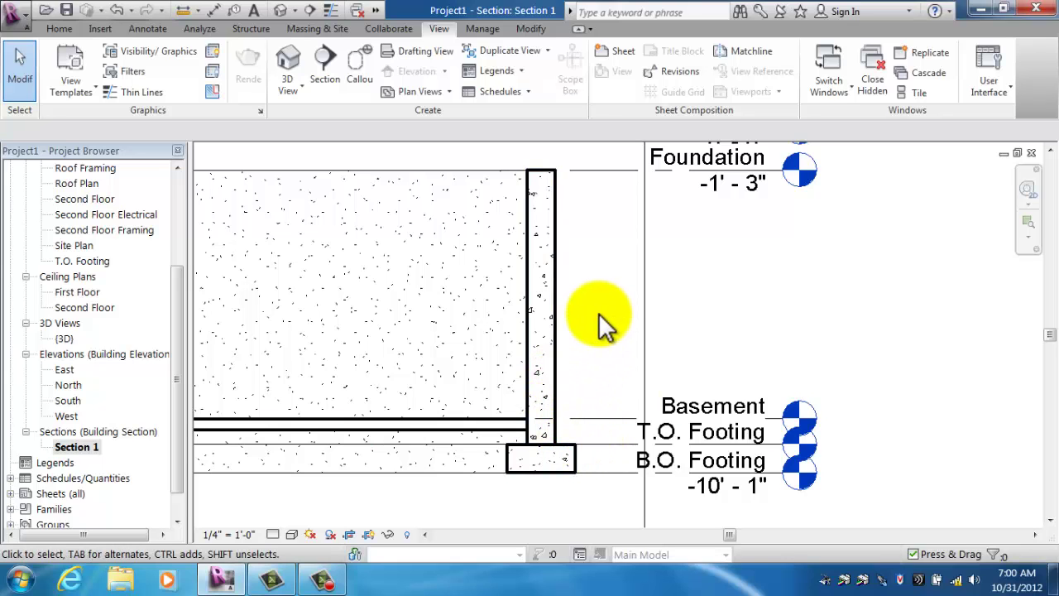
scroll(602, 326, down, 2)
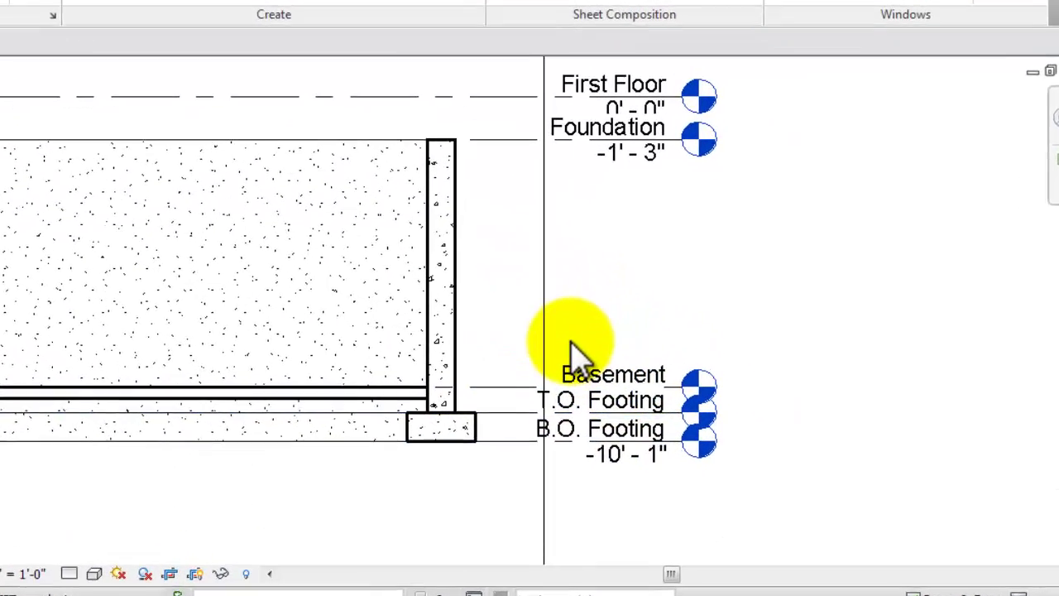
Add an elbow to the B.O. Footing level line and stagger its level head below the T.O. Footing head, clear of the other labels
click(472, 446)
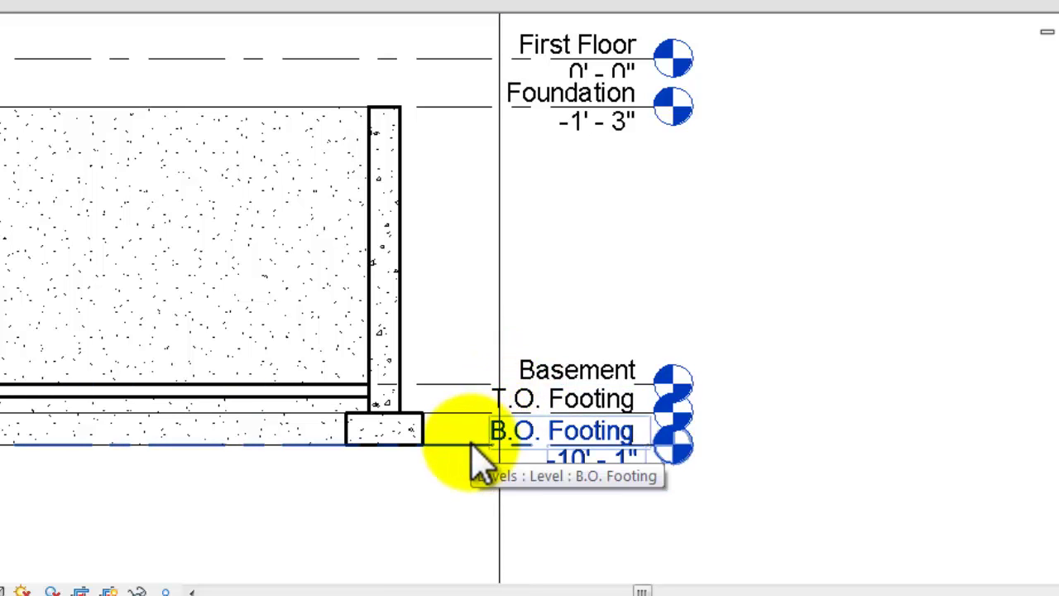
click(470, 443)
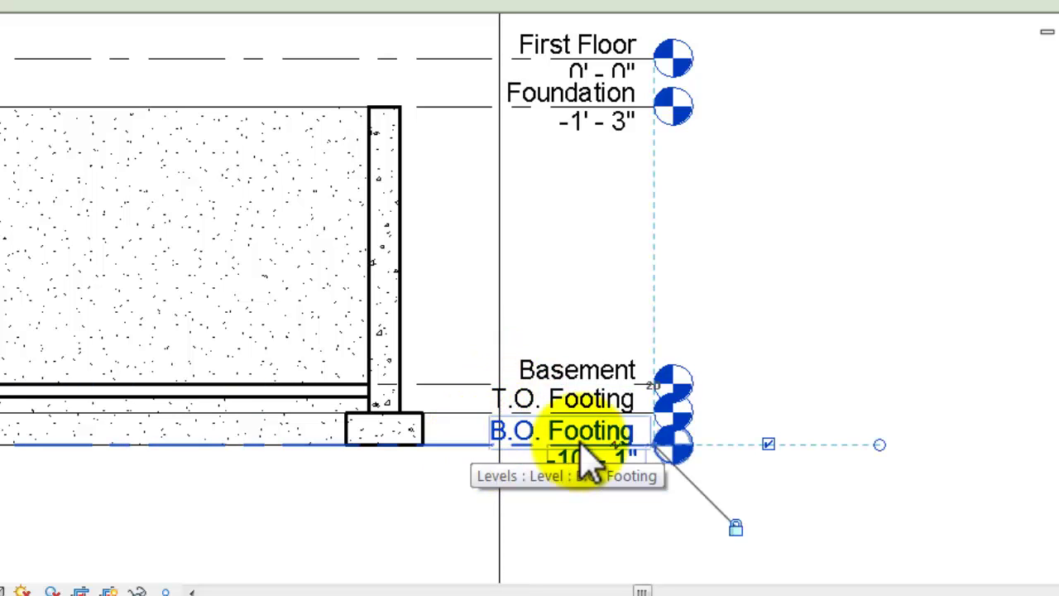
middle_drag(634, 461, 587, 331)
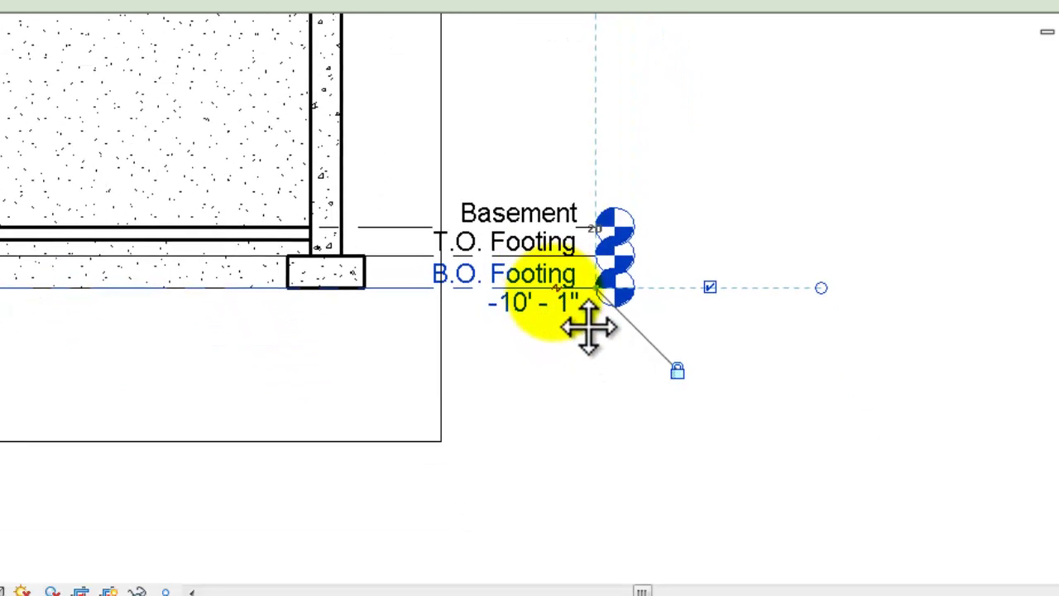
scroll(562, 294, up, 2)
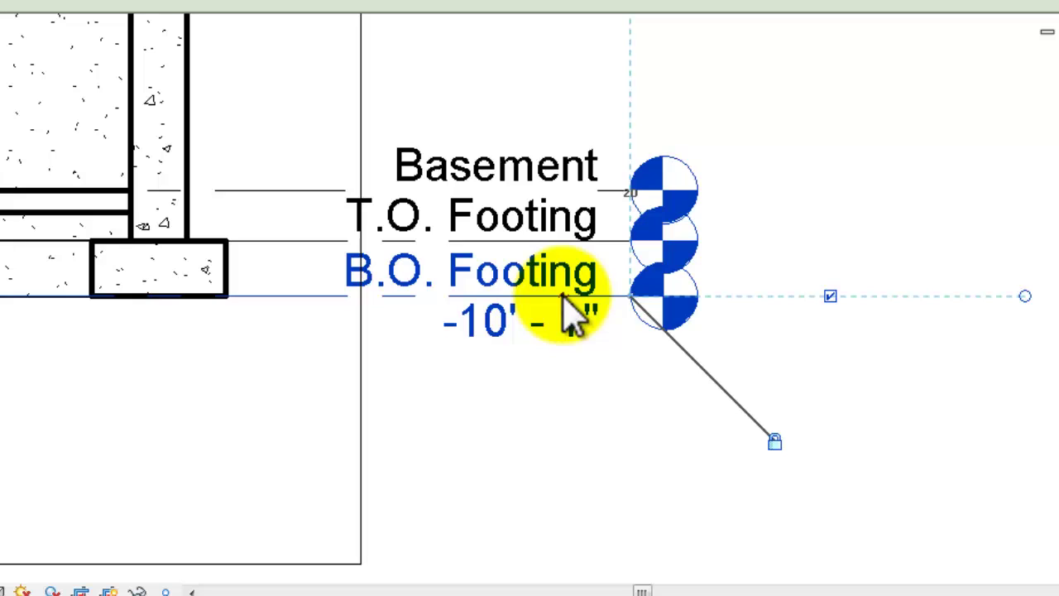
scroll(566, 298, up, 2)
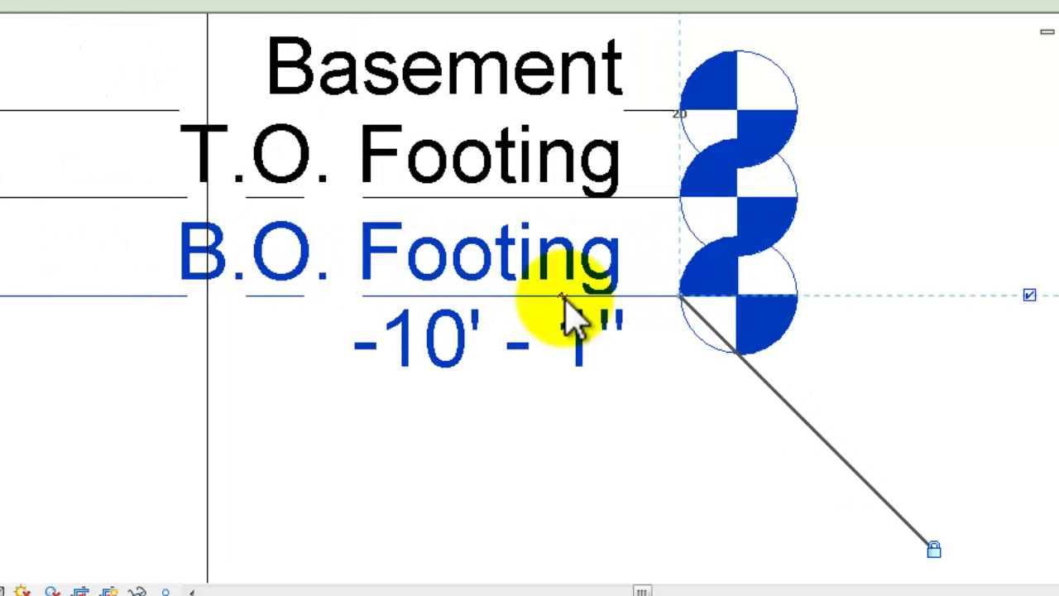
click(562, 296)
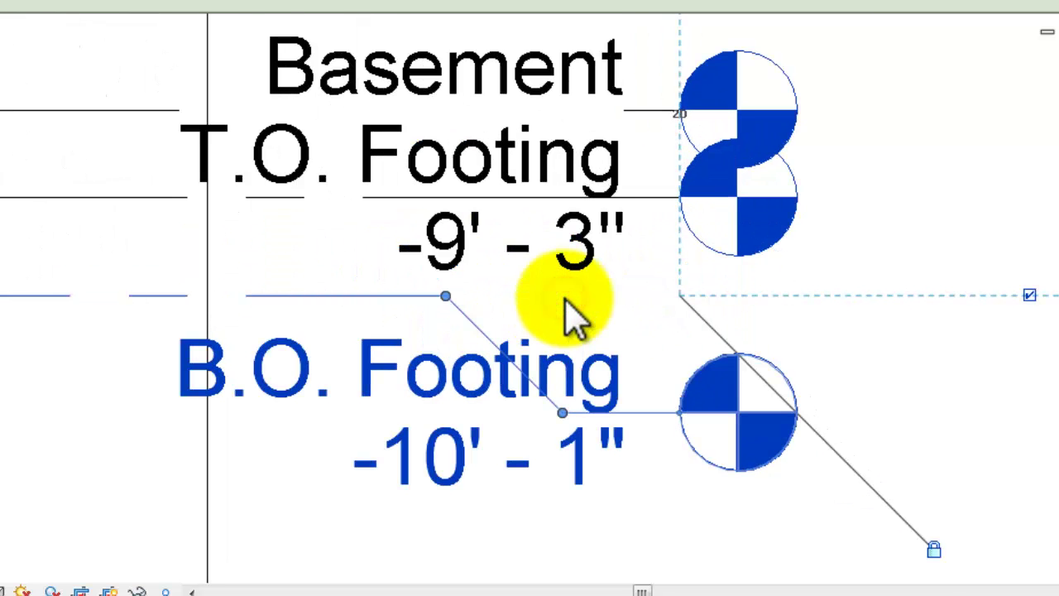
scroll(566, 302, down, 3)
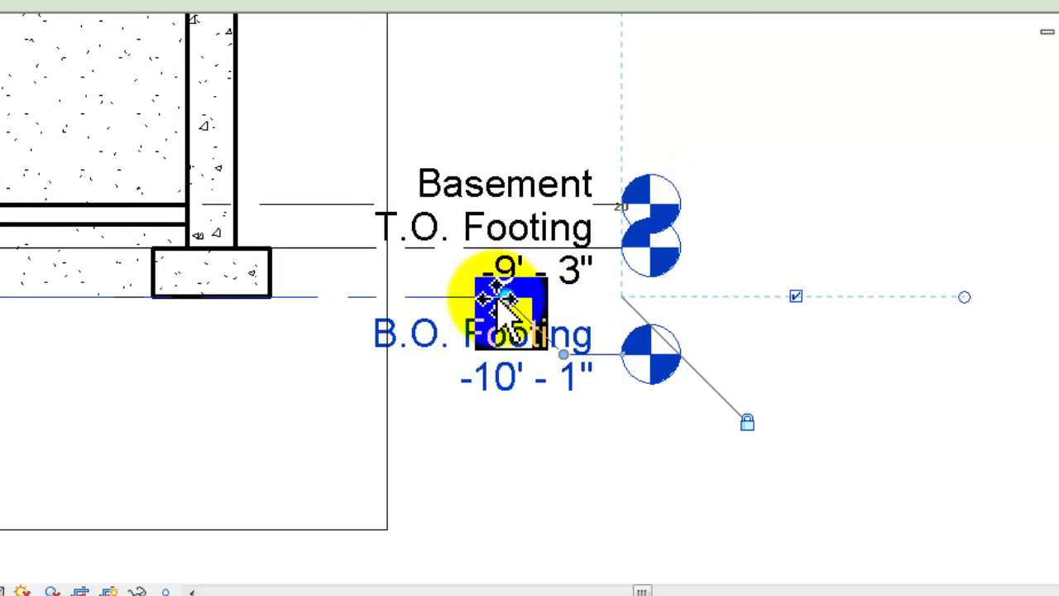
drag(499, 299, 326, 297)
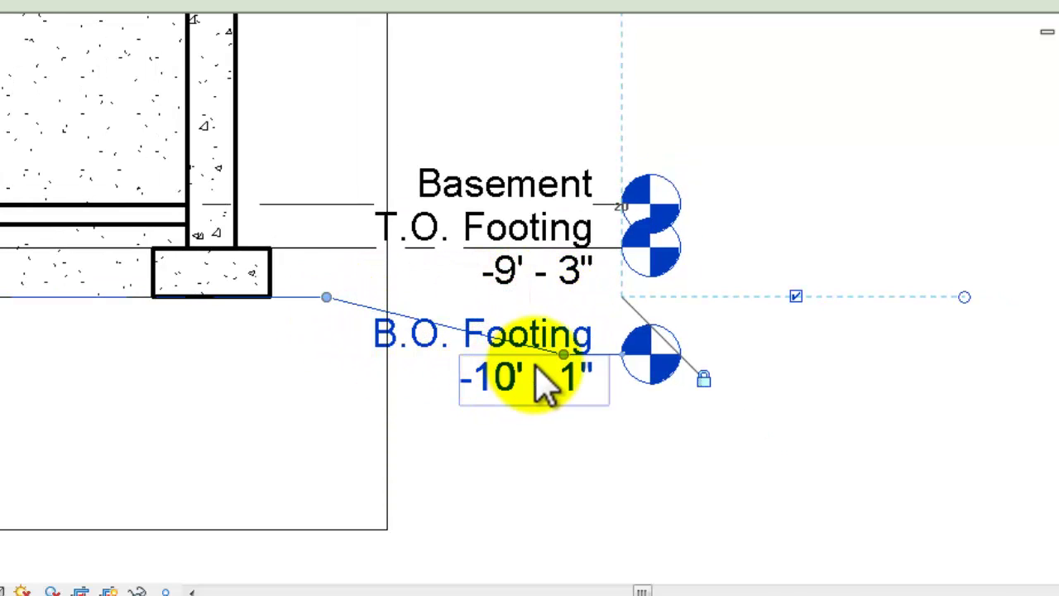
drag(563, 359, 361, 414)
Add an elbow to the Basement level line and raise its level head above the T.O. Footing head, clear of its label
click(341, 203)
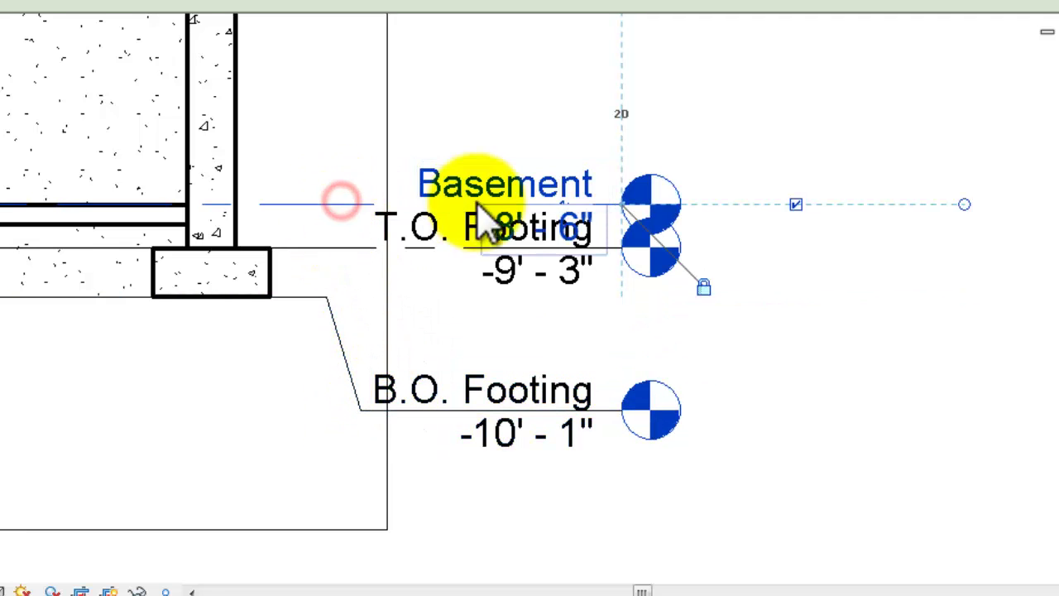
drag(577, 222, 348, 226)
drag(567, 263, 368, 118)
click(325, 86)
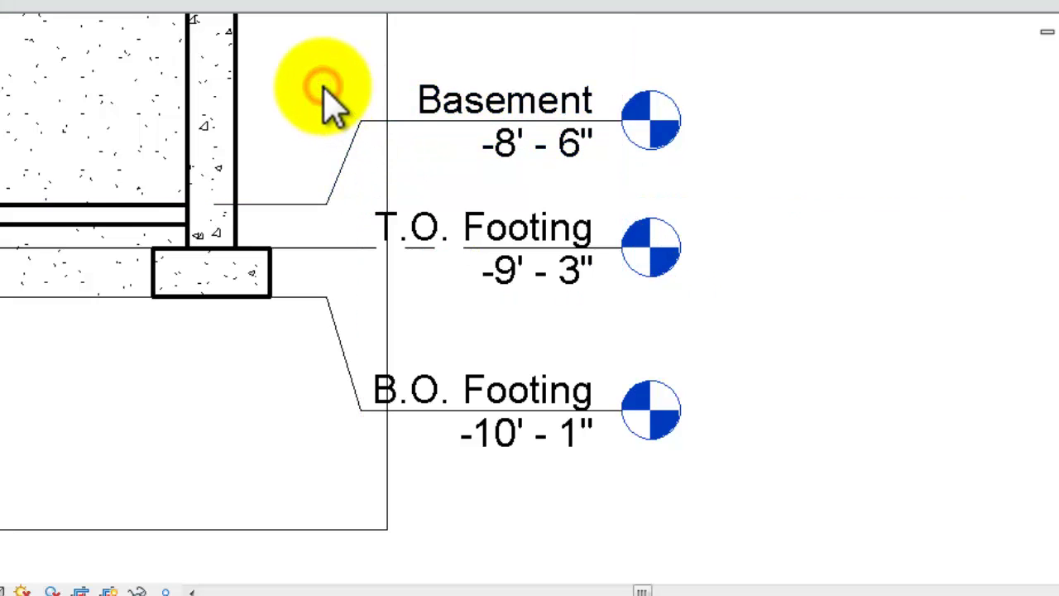
Try widening the section's crop region on the side with the level heads, and undo the change
click(386, 170)
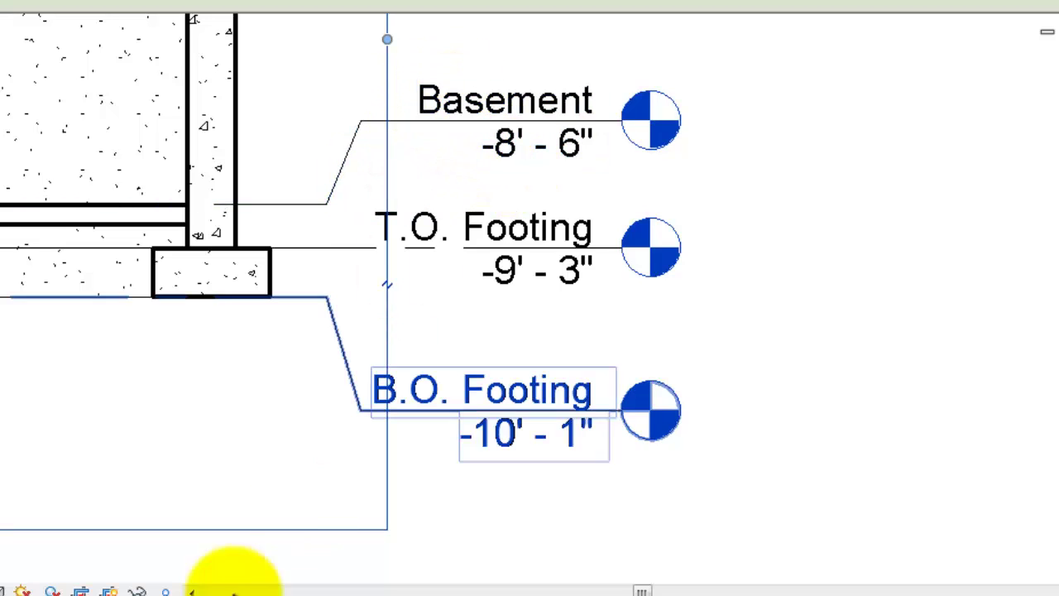
scroll(395, 137, down, 2)
drag(392, 75, 636, 74)
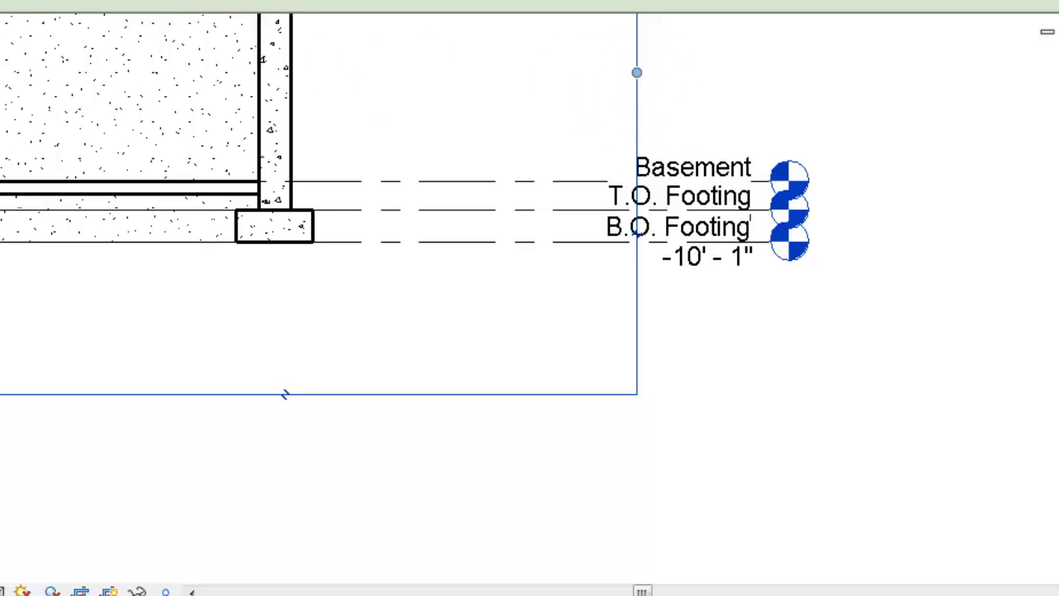
key(ctrl+z)
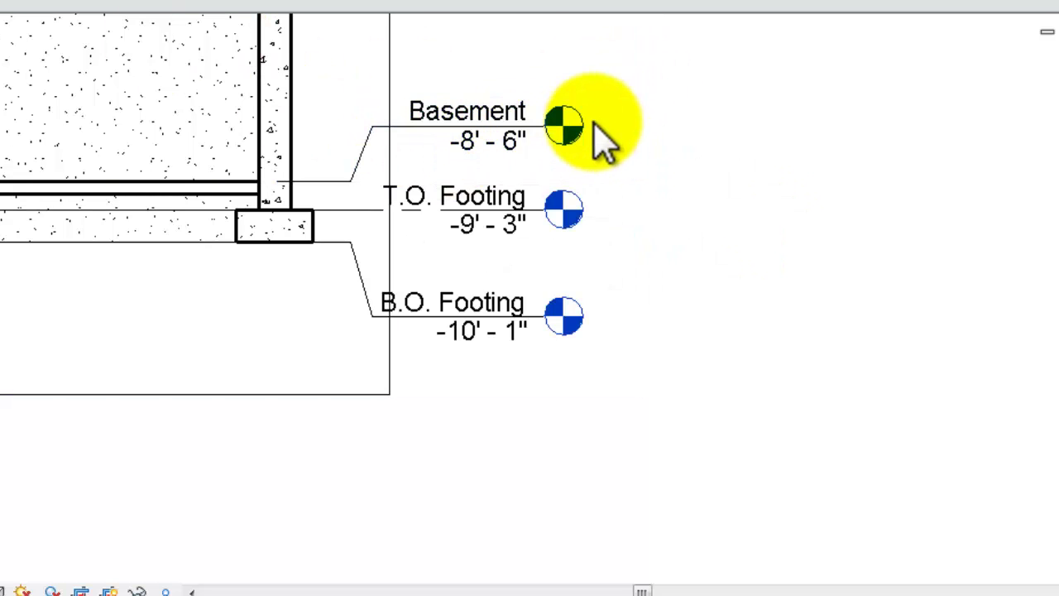
scroll(603, 179, up, 4)
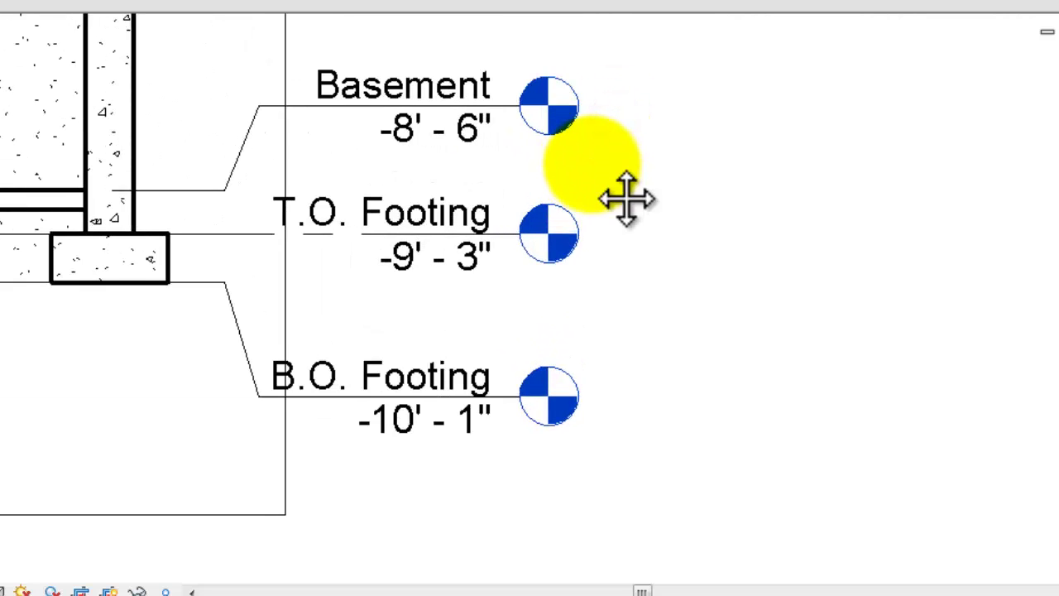
scroll(632, 204, down, 1)
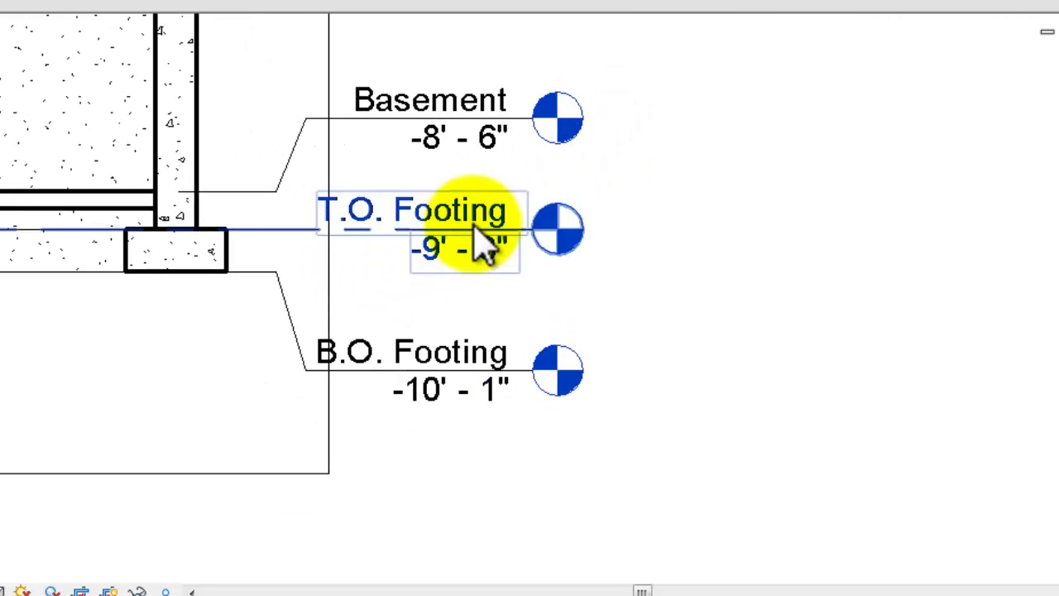
scroll(586, 272, down, 2)
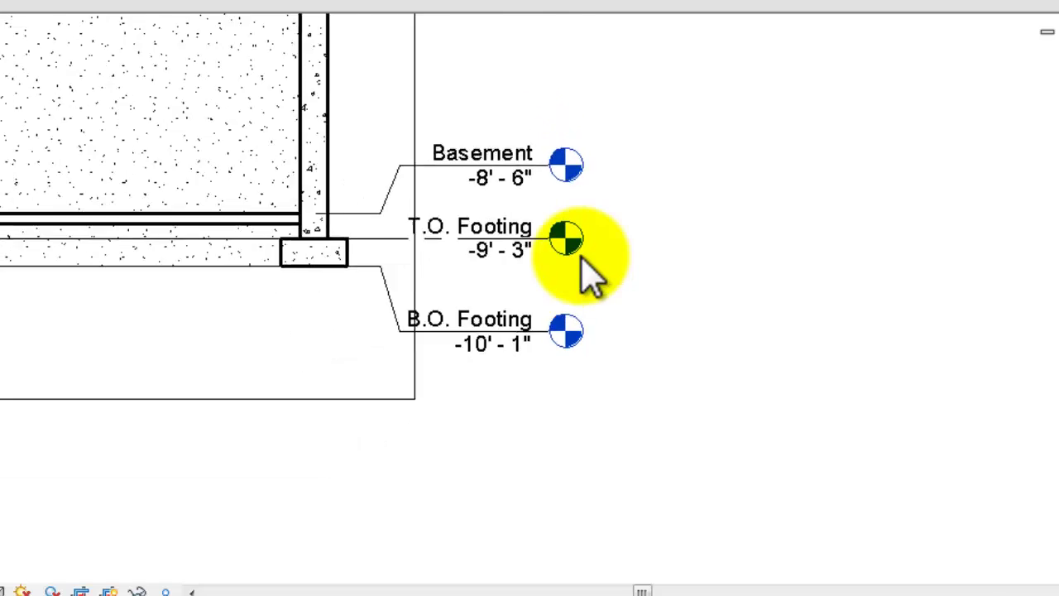
scroll(589, 273, down, 3)
mouse_move(587, 267)
middle_down()
mouse_move(703, 350)
mouse_move(851, 402)
middle_up()
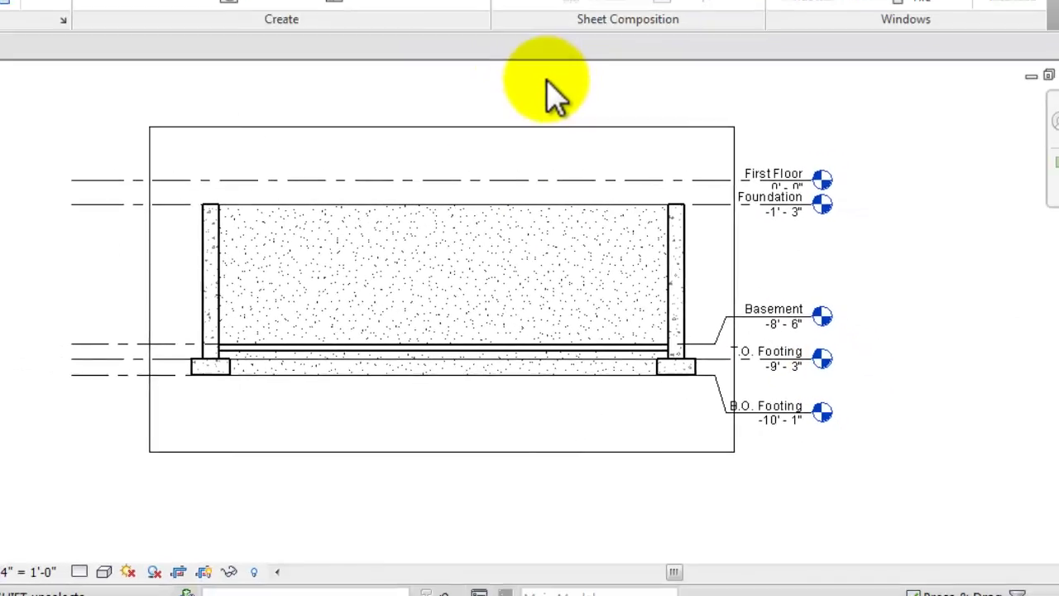